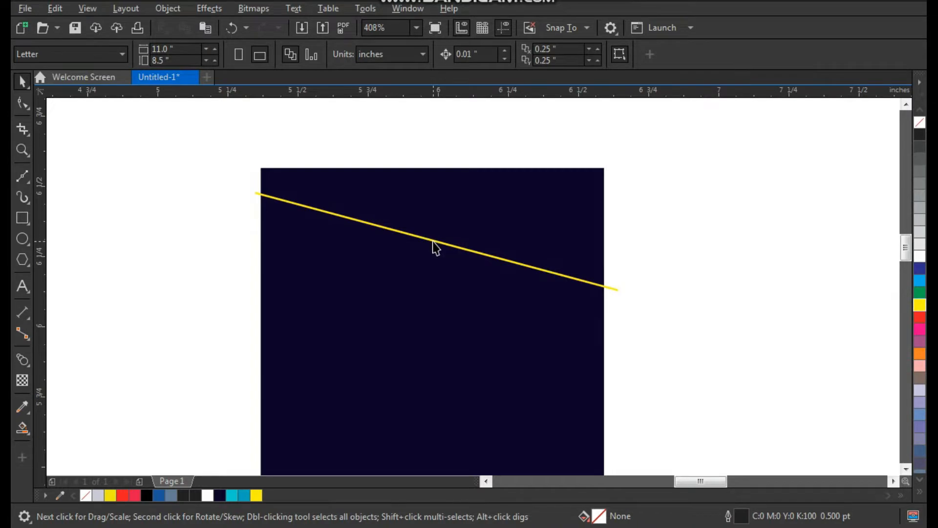
Duplicate the yellow diagonal line lower on the navy rectangle, leaving a wide band between the two lines
left_click_drag(623, 359, 637, 363)
scroll(417, 246, "down", 1)
key("F2")
left_click_drag(317, 213, 616, 454)
left_click_drag(442, 206, 449, 264)
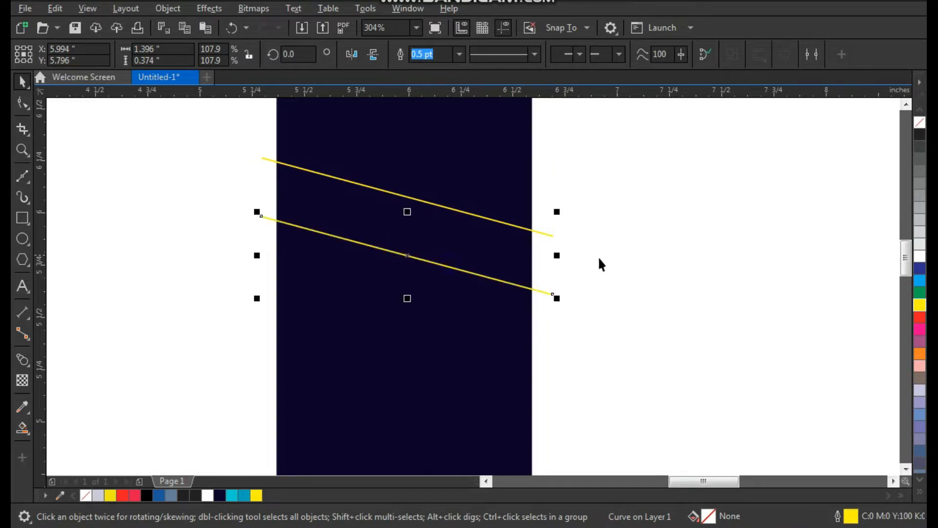
Duplicate the lower yellow line directly beneath itself, leaving only a narrow gap
left_click(593, 262)
scroll(541, 272, "down", 1)
key("F2")
left_click_drag(356, 182, 540, 335)
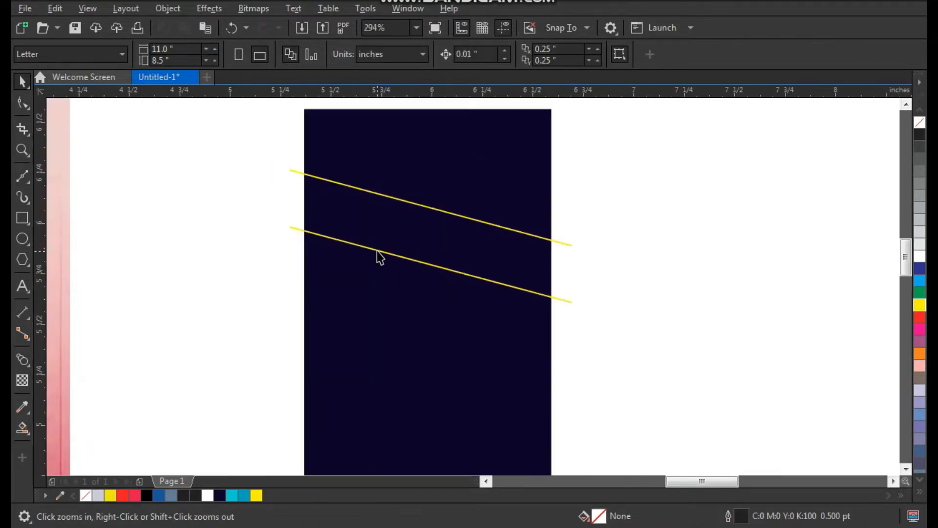
left_click(388, 254)
key("F2")
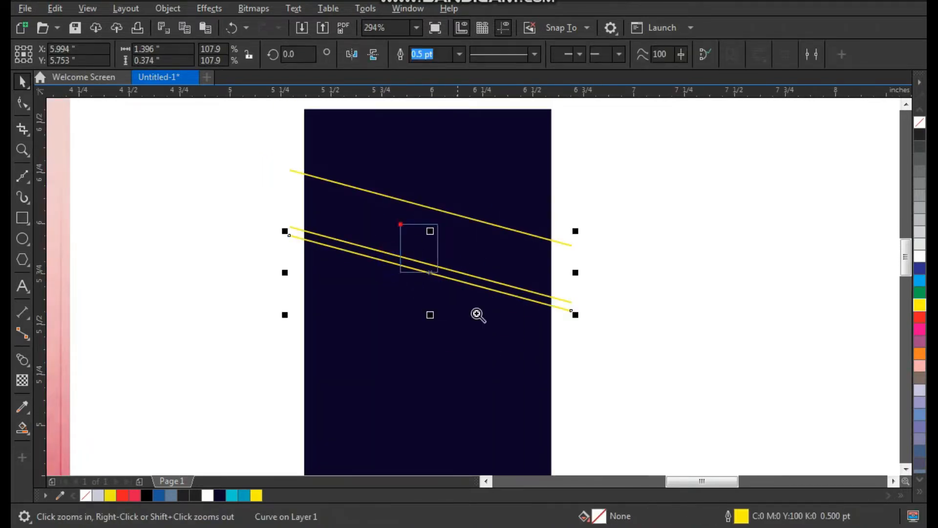
Add two more copies of the yellow line below the close pair, evenly spaced with a medium gap
left_click_drag(402, 225, 508, 355)
left_click_drag(509, 267, 503, 341)
right_click(503, 341)
key("F2")
left_click_drag(529, 234, 345, 386)
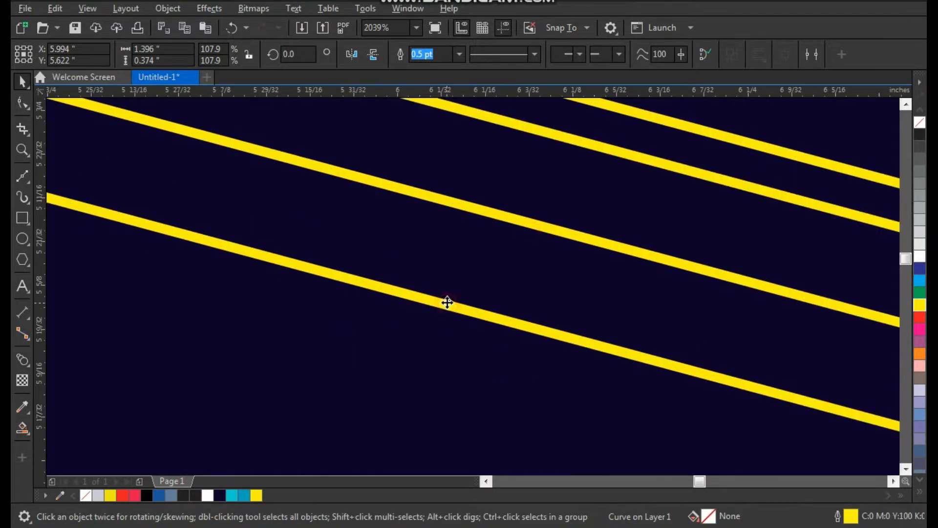
left_click_drag(446, 303, 446, 295)
Duplicate the lowest yellow line just beneath itself with a narrow gap
scroll(336, 258, "down", 3)
left_click_drag(521, 249, 488, 250)
key("F2")
left_click_drag(267, 216, 489, 393)
mouse_move(409, 208)
left_mouse_down()
mouse_move(410, 236)
mouse_move(412, 221)
left_mouse_up()
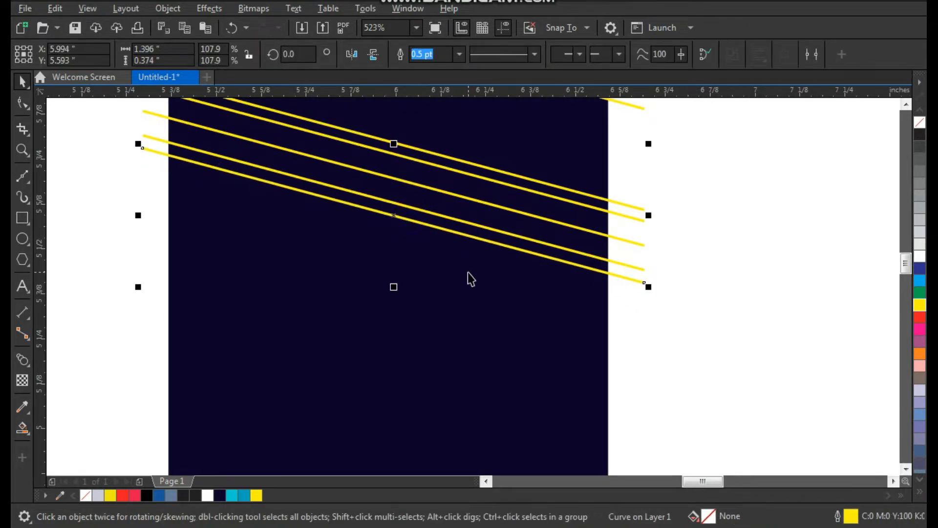
Smart Fill the wide band and the two medium bands between the yellow lines with blue-grey
key("F3")
key("F2")
left_click_drag(265, 140, 538, 281)
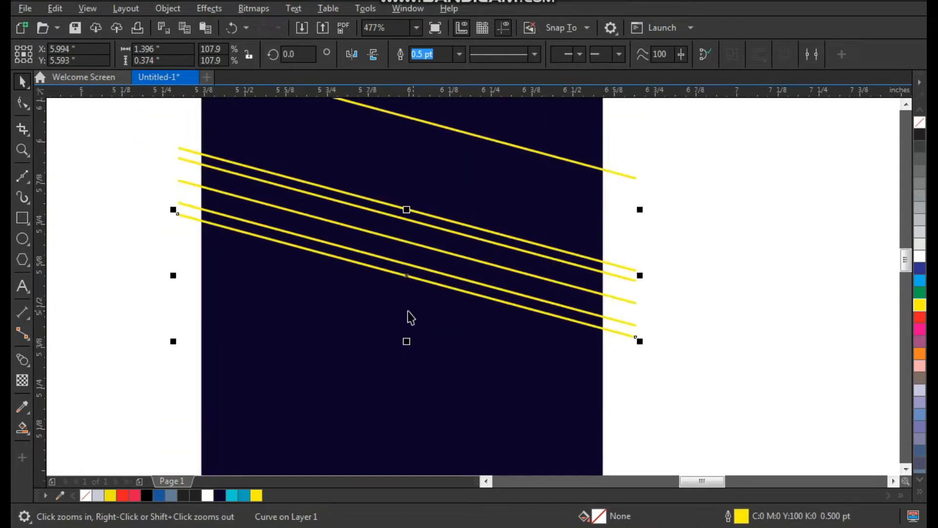
key("F3")
key("F2")
left_click_drag(293, 151, 576, 372)
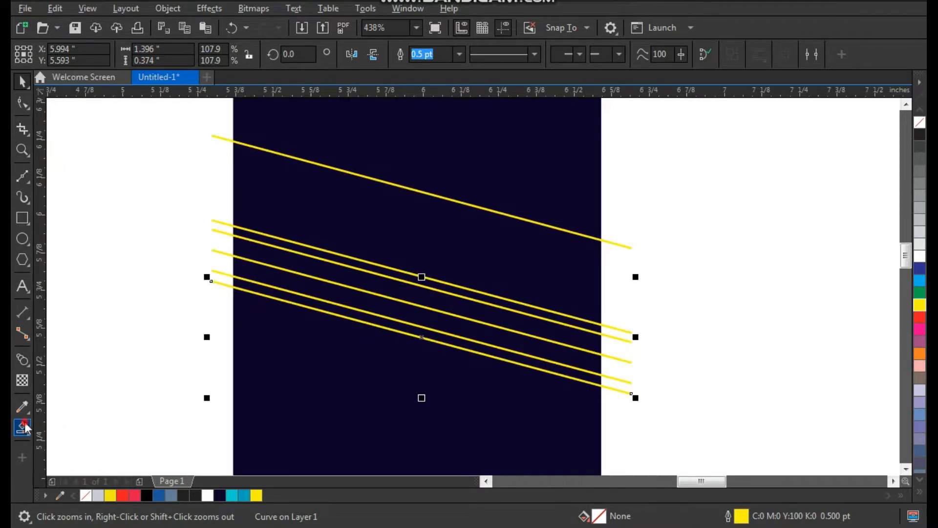
left_click(22, 426)
left_click(366, 238)
key("F2")
left_click_drag(329, 230, 531, 386)
left_click(568, 298)
left_click(546, 338)
Duplicate the lowest yellow line just below itself and Smart Fill the narrow strip between those two lines
scroll(375, 251, "down", 2)
key("F2")
left_click_drag(276, 230, 580, 410)
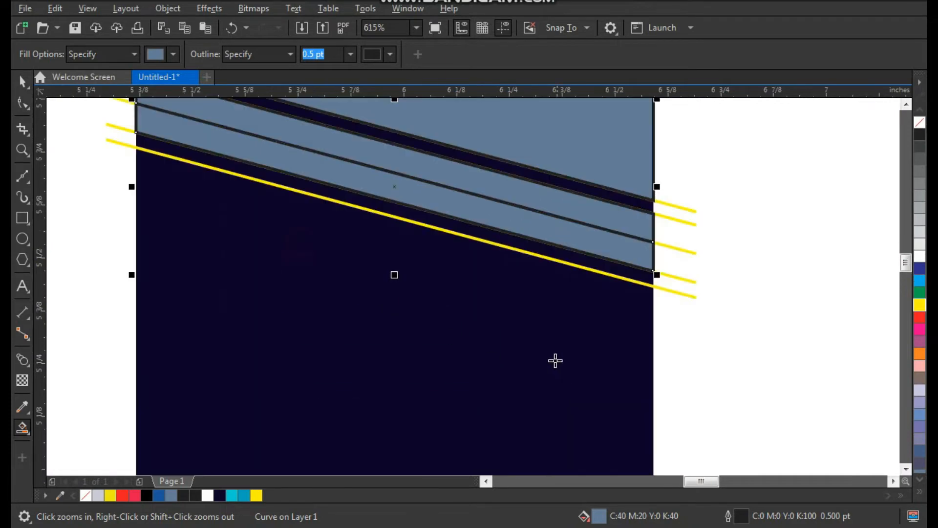
key("space")
left_click(525, 257)
left_click_drag(477, 213, 580, 346)
key("space")
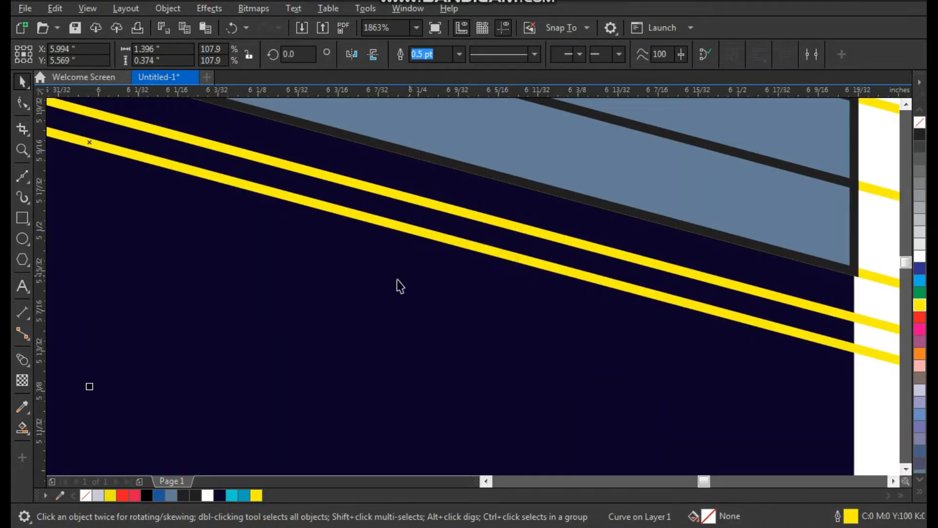
left_click(22, 427)
left_click(362, 201)
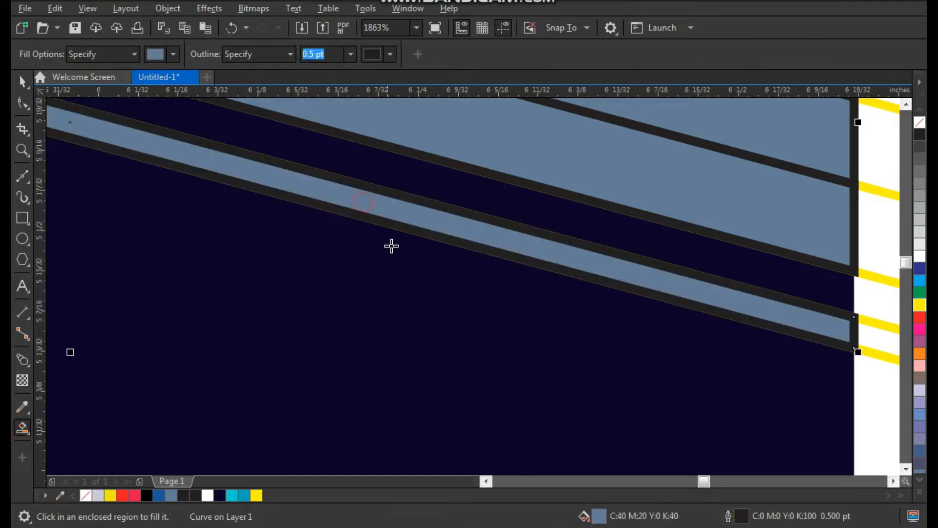
Delete all the yellow guide lines crossing the navy rectangle
key("space")
scroll(432, 299, "down", 5)
left_click(634, 216)
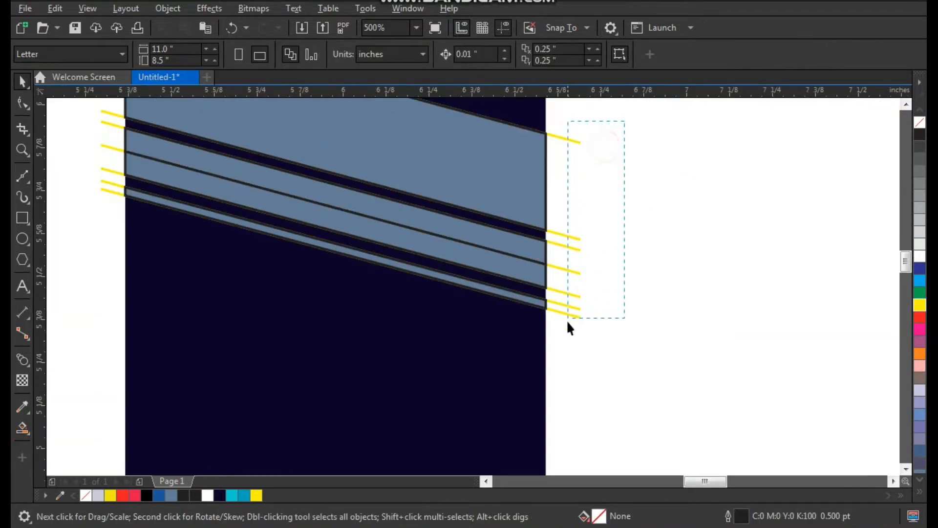
left_click_drag(568, 317, 569, 317)
key("Delete")
Move the lower medium band and the narrow strip down together to open a gap below the upper medium band
left_click(519, 299)
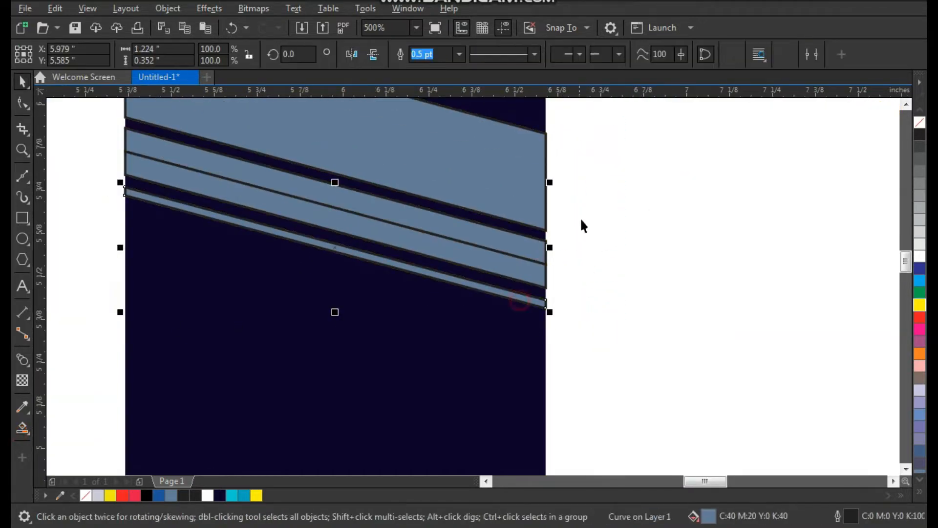
scroll(459, 273, "up", 3)
left_click(469, 247)
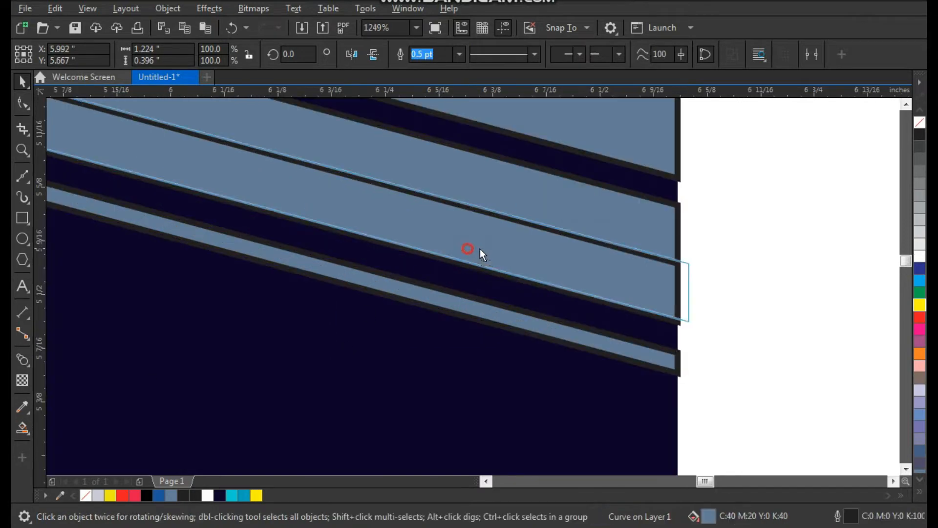
left_click(400, 299, "shift")
left_click_drag(425, 243, 424, 268)
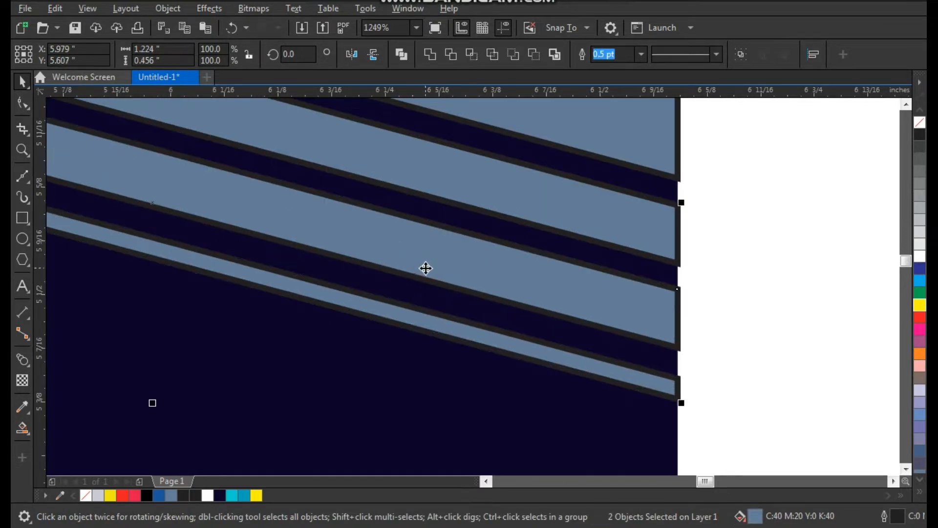
left_click(732, 264)
Duplicate the narrow strip just below itself and repeat the duplication until the strips run past the navy rectangle's bottom edge
key("F3")
key("F3")
key("F2")
left_click_drag(430, 241, 594, 426)
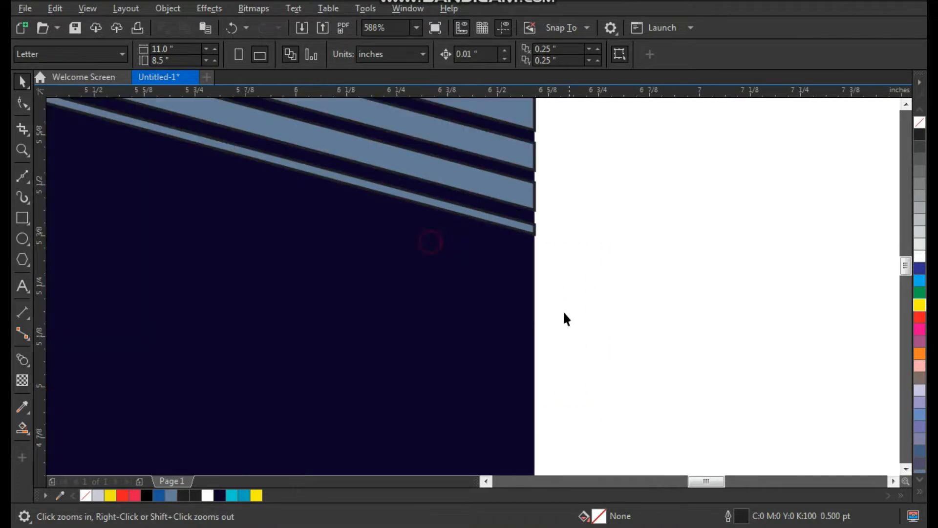
left_click_drag(514, 230, 512, 251)
key("ctrl+r")
key("ctrl+r")
key("ctrl+r")
key("ctrl+r")
key("F3")
key("F3")
key("F2")
left_click_drag(566, 159, 361, 512)
key("ctrl+r")
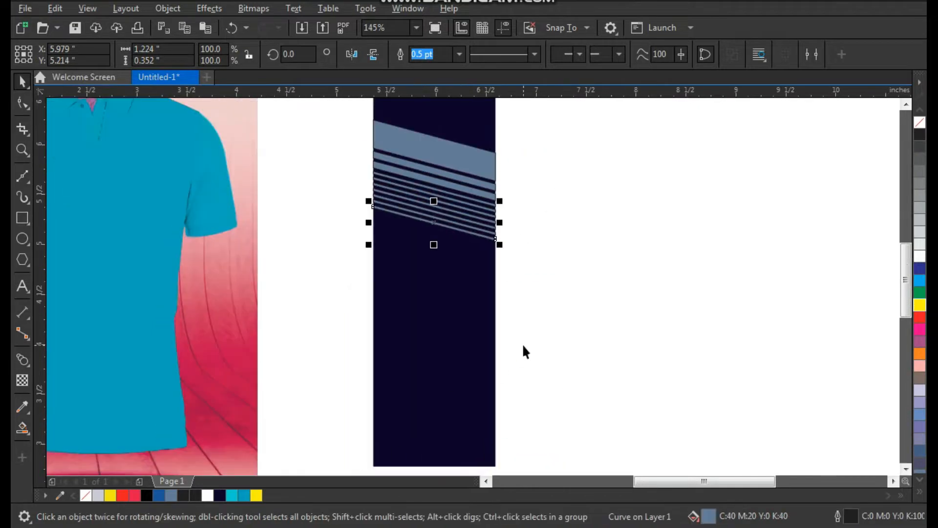
key("ctrl+r")
key("ctrl+r")
key("ctrl+r")
key("F3")
key("F2")
left_click_drag(388, 278, 600, 421)
key("ctrl+r")
key("ctrl+r")
key("ctrl+r")
key("ctrl+r")
key("ctrl+r")
key("ctrl+r")
key("ctrl+r")
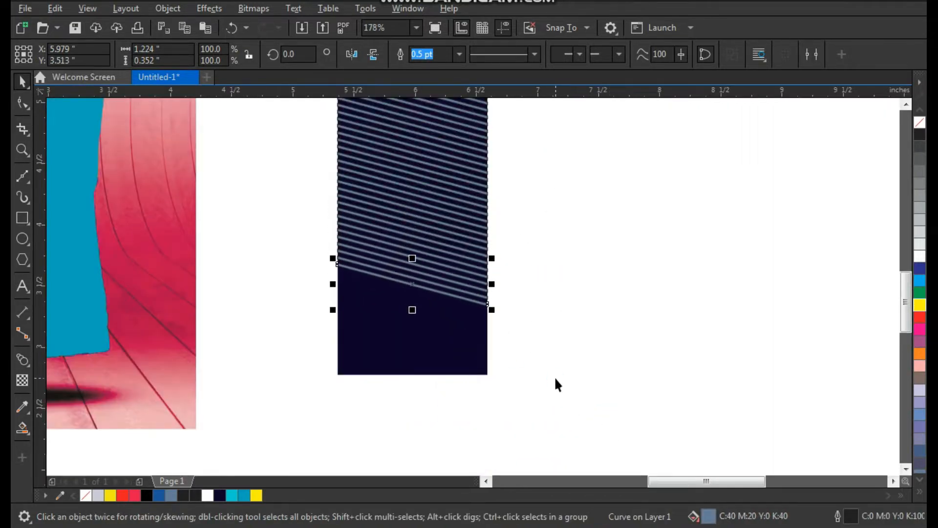
key("ctrl+r")
key("ctrl+r")
key("ctrl+r")
key("ctrl+r")
key("ctrl+r")
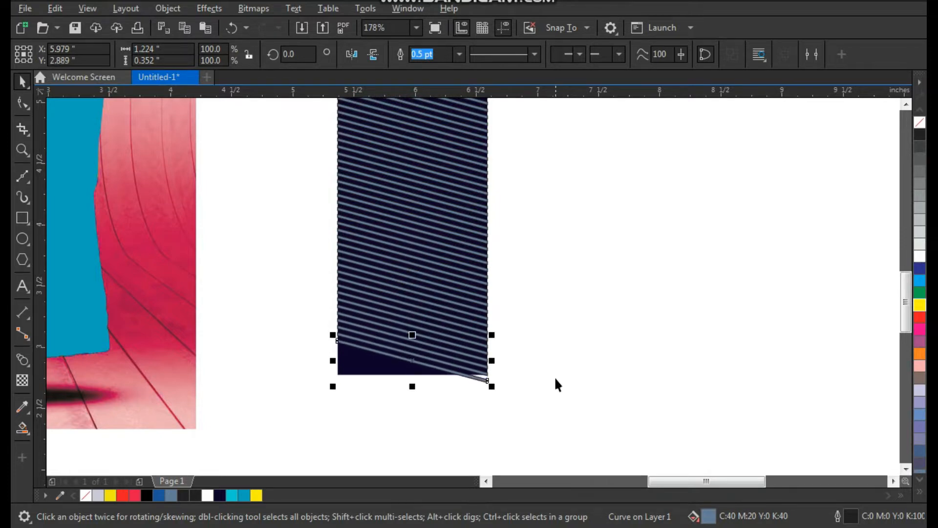
key("ctrl+r")
key("ctrl+r")
key("ctrl+r")
key("ctrl+r")
left_click(566, 374)
Select the repeated narrow strips and test the selection by deleting them and undoing the deletion
scroll(483, 308, "down", 3)
key("F2")
left_click_drag(364, 133, 573, 441)
left_click(552, 442)
left_click_drag(320, 399, 600, 125)
key("Delete")
key("ctrl+z")
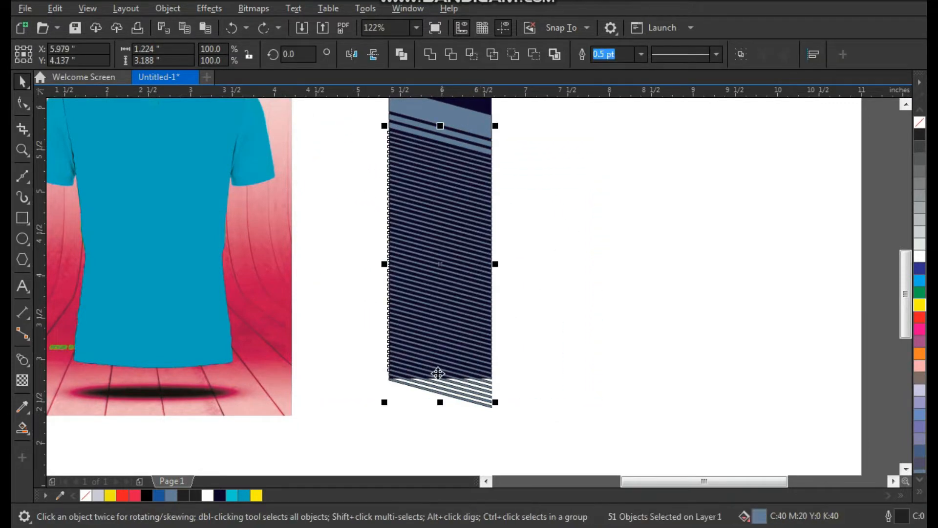
Add the missed lower strips to the selection and test it again with a deletion that is undone
key("F2")
left_click_drag(449, 368, 500, 439)
left_click(551, 303, "shift")
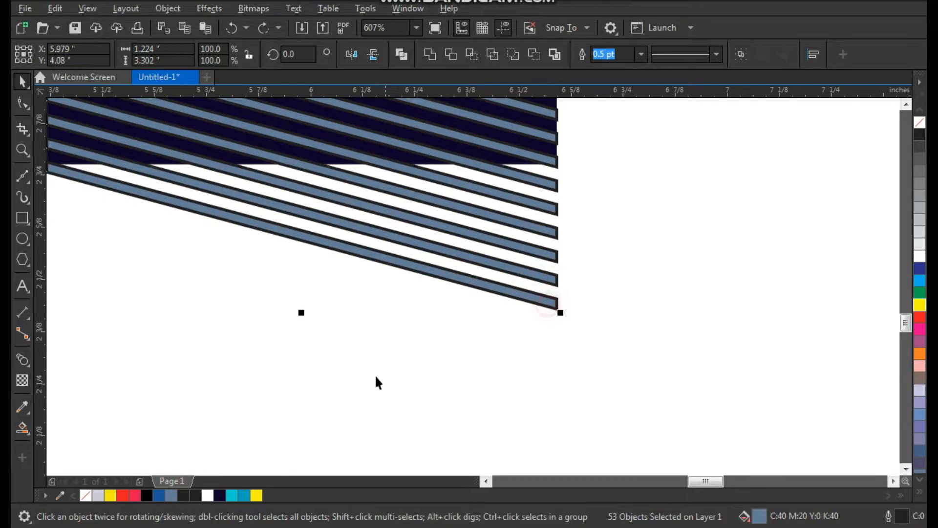
scroll(391, 332, "down", 3)
key("F2")
left_click_drag(323, 134, 451, 308)
key("Delete")
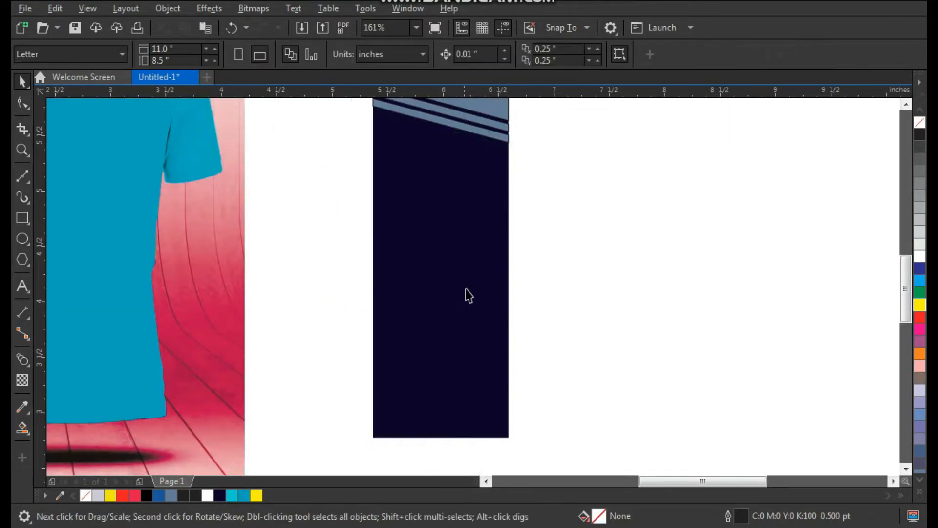
key("ctrl+z")
Intersect the narrow strips with the navy rectangle
left_click(576, 252)
key("F2")
left_click_drag(488, 130, 521, 168)
left_click(491, 196)
left_click(505, 234, "shift")
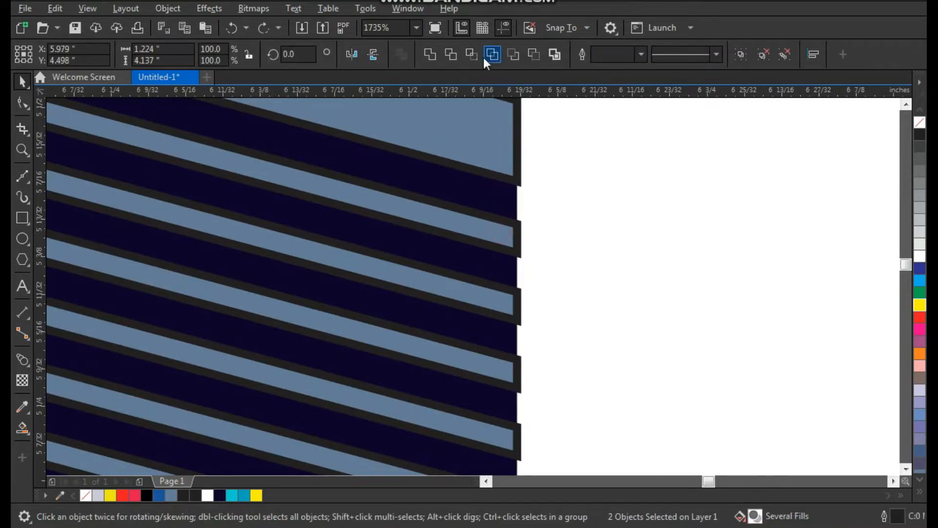
left_click(564, 185)
Delete the original narrow strips that overhang the bottom edge of the navy rectangle
scroll(472, 196, "down", 3)
key("F2")
scroll(576, 211, "down", 1)
left_click_drag(591, 255, 439, 400)
left_click(487, 438)
key("Delete")
left_click(565, 421)
scroll(384, 323, "down", 2)
key("F2")
left_click_drag(328, 185, 529, 381)
left_click(520, 250)
left_click_drag(413, 158, 440, 158)
key("ctrl+z")
Fill the wide diagonal band with cyan (#00CFD5)
left_click(505, 197)
key("F2")
left_click_drag(503, 117, 335, 247)
left_click_drag(437, 216, 416, 212)
key("ctrl+z")
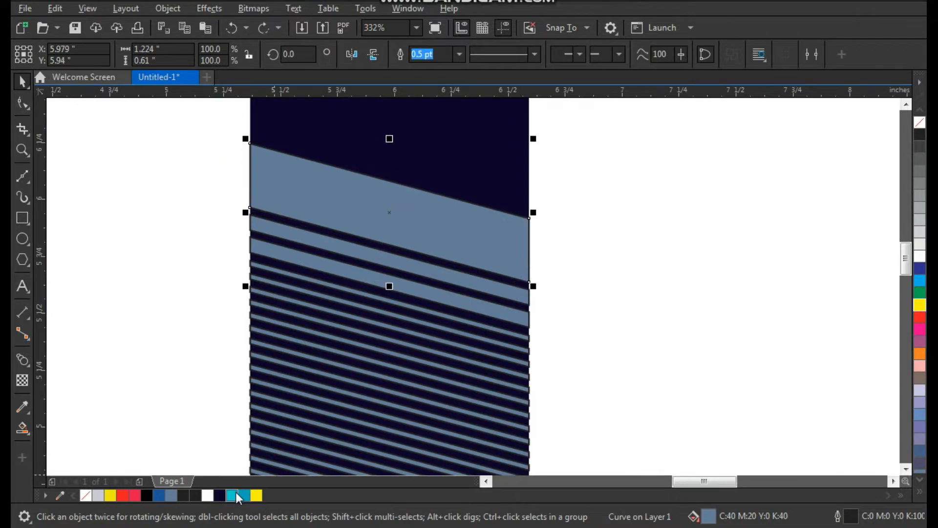
left_click(236, 495)
left_click(635, 256)
Remove the outlines from all shapes of the striped navy panel
scroll(383, 212, "down", 2)
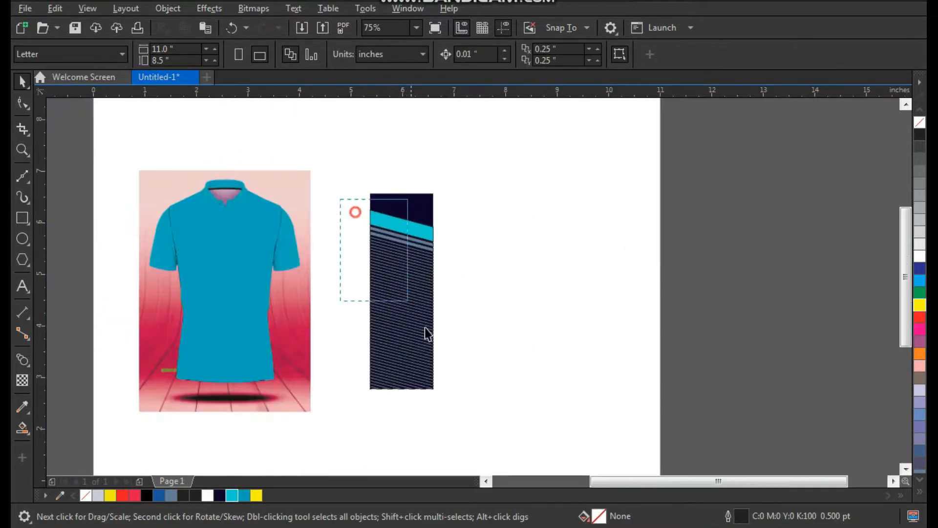
left_click_drag(425, 328, 473, 403)
key("shift+F2")
left_click(739, 170)
Fill the upper medium stripe below the wide band with cyan and fade its left side with a fountain transparency
key("z")
left_click_drag(559, 125, 469, 211)
key("space")
left_click(522, 242)
key("c")
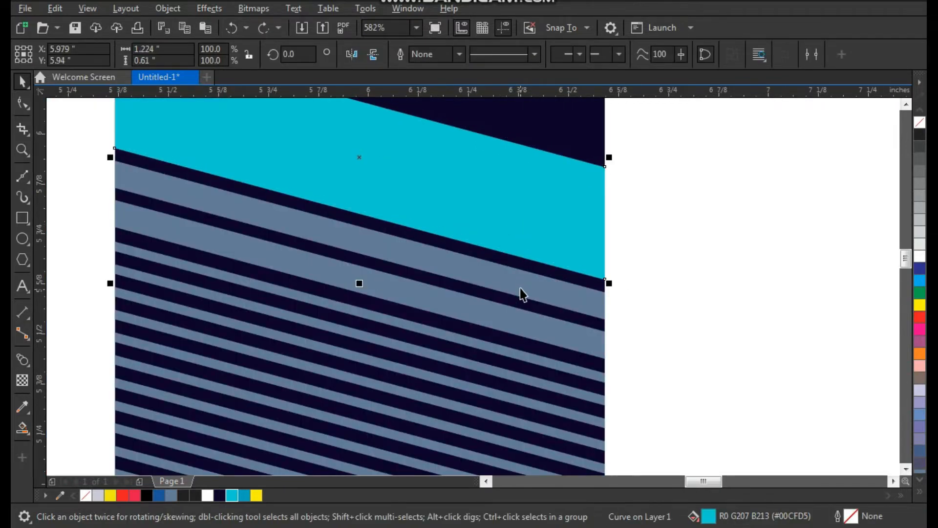
left_click(520, 289)
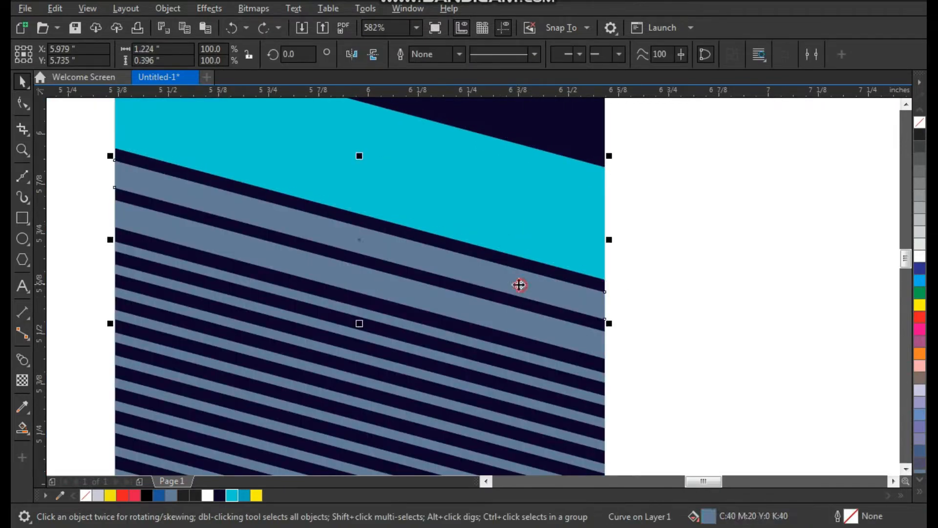
left_click(232, 496)
left_click(22, 380)
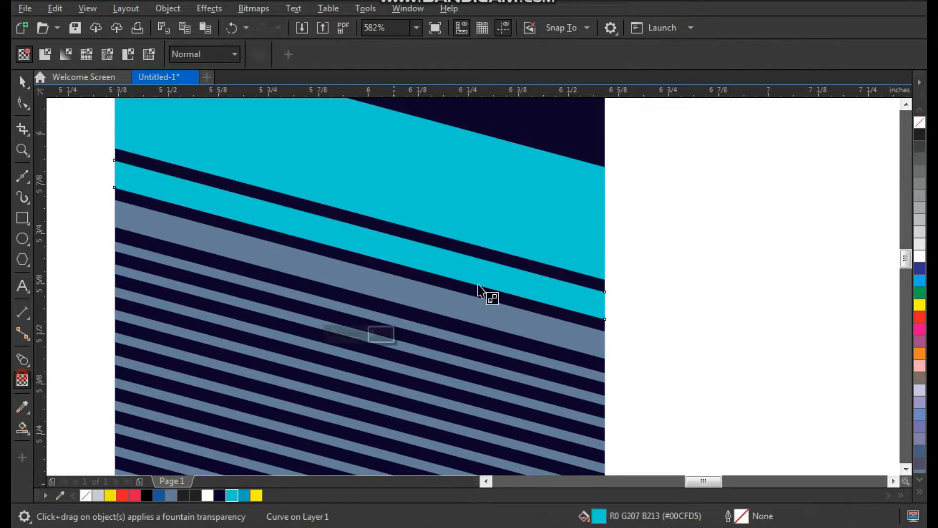
left_click_drag(529, 284, 233, 207)
Fill the lower medium stripe with the same cyan and fade its right side with a fountain transparency
left_click(335, 283)
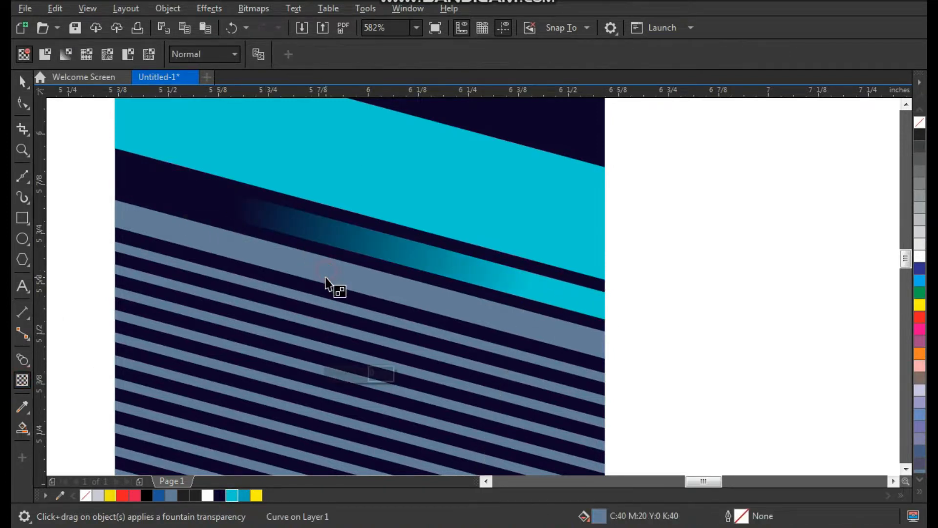
key("space")
left_click_drag(367, 283, 352, 285)
key("ctrl+z")
left_click(232, 495)
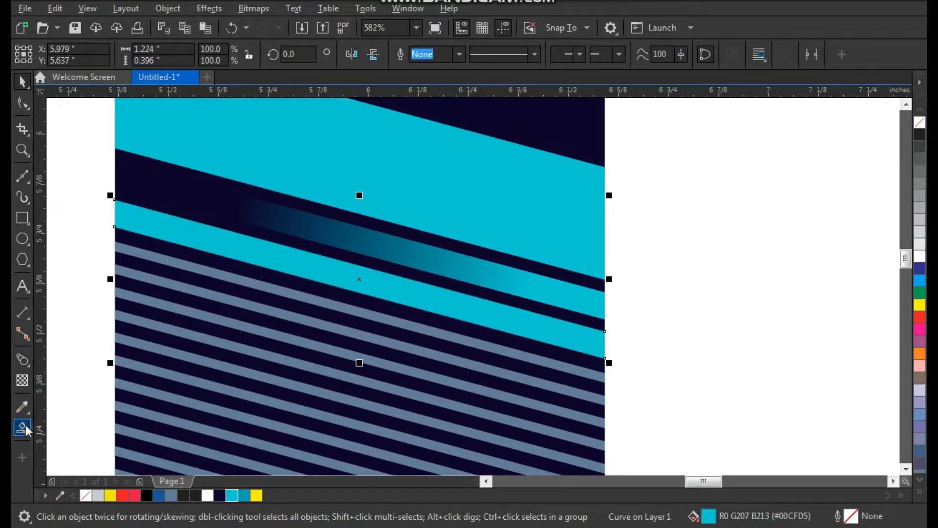
left_click(23, 382)
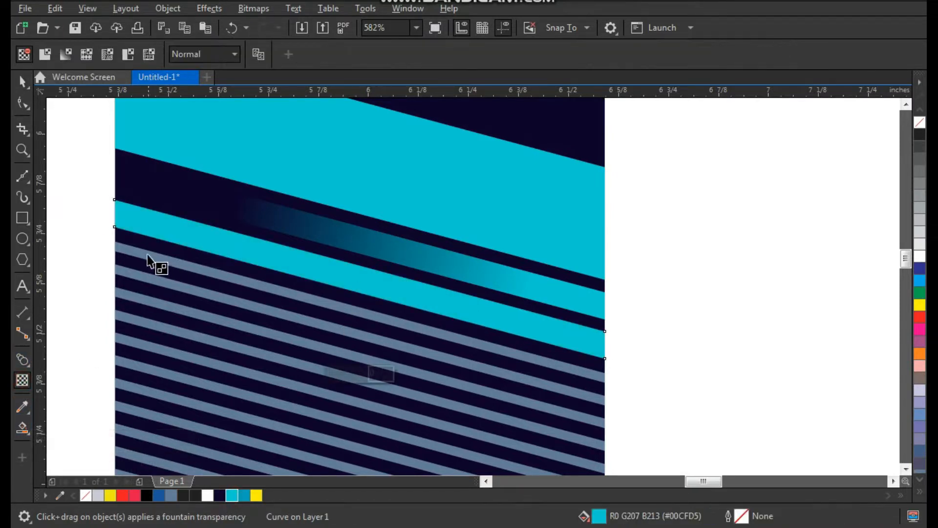
left_click_drag(153, 227, 516, 321)
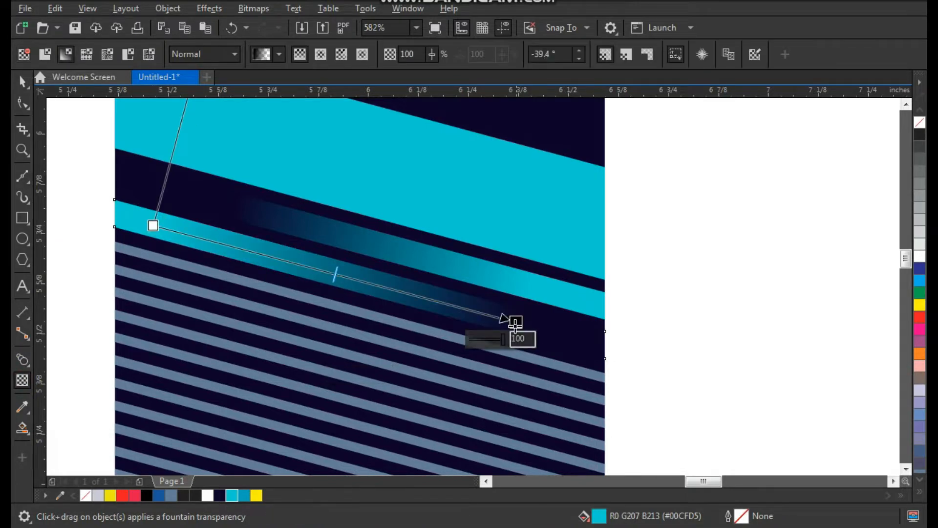
key("space")
left_click(653, 323)
left_click(90, 190)
Fade the right end of the wide cyan band into the navy background with a fountain transparency
key("F3")
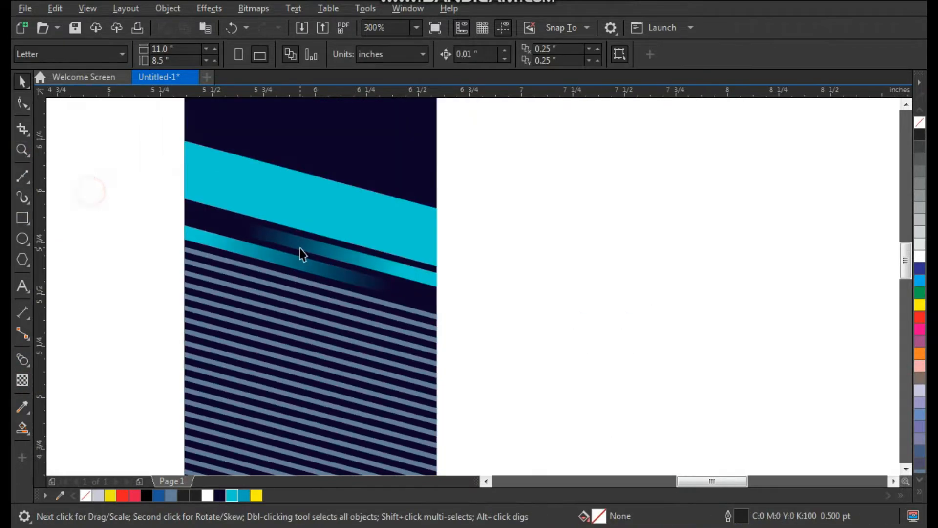
key("F2")
left_click(194, 142)
left_click(502, 253)
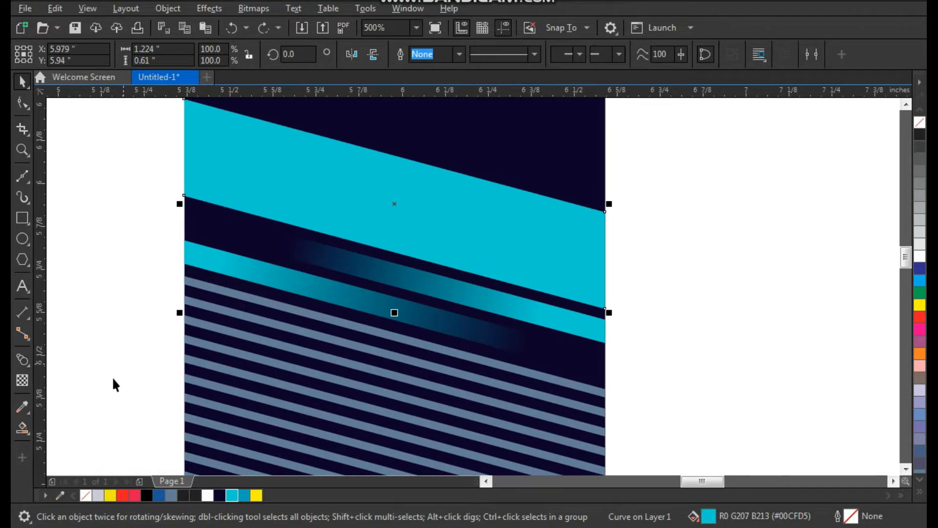
left_click(26, 427)
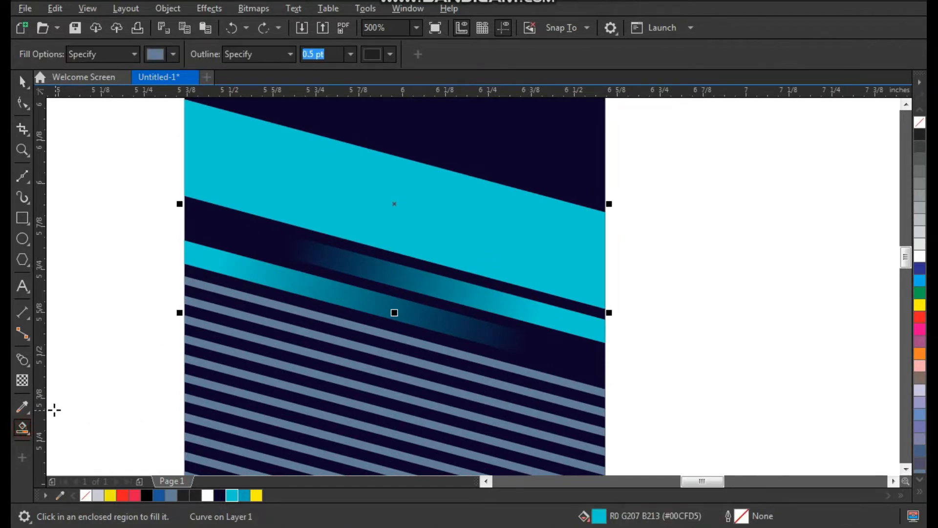
left_click(28, 378)
left_click_drag(493, 233, 582, 253)
key("space")
left_click(680, 263)
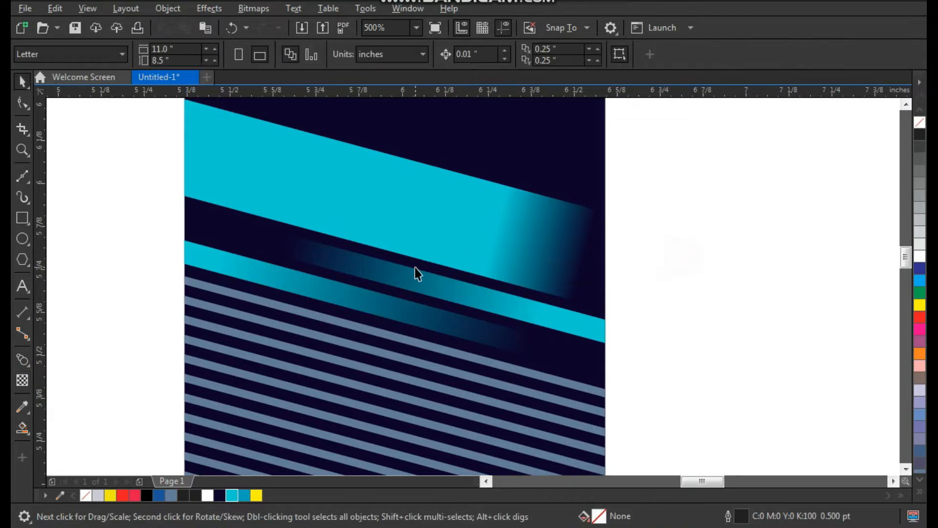
Ungroup the repeated narrow diagonal strips and weld them into a single object
scroll(416, 272, "down", 4)
scroll(310, 209, "up", 1)
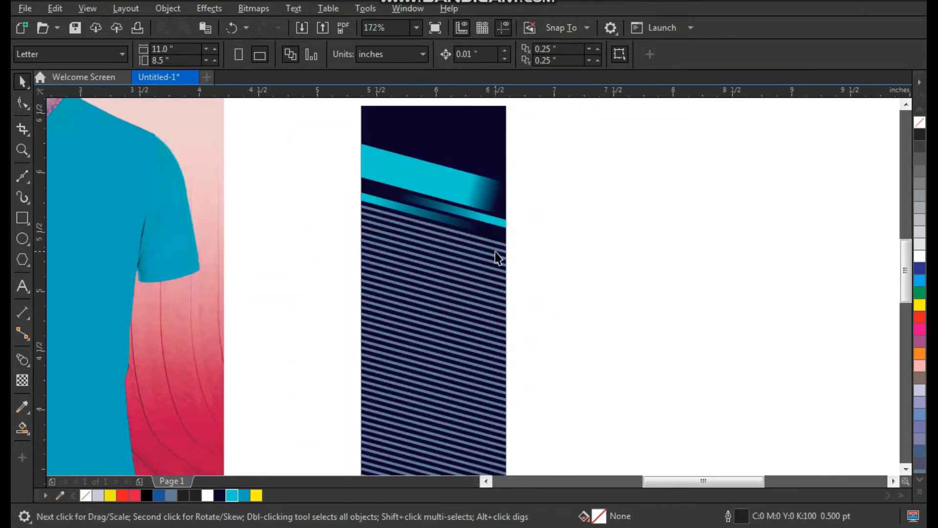
left_click(503, 266)
key("ctrl+u")
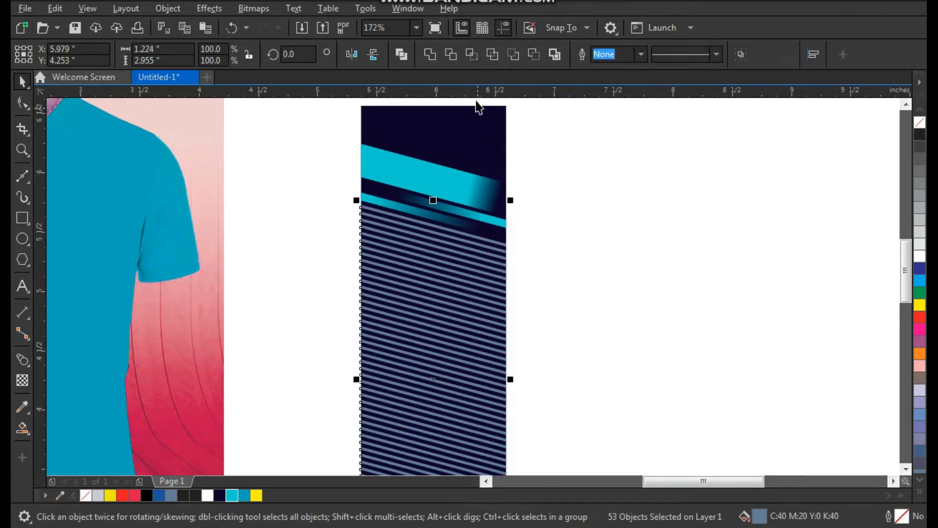
left_click(425, 57)
key("shift+F2")
key("F2")
Fill the welded narrow strips with cyan (#00CFD5)
scroll(437, 285, "down", 2)
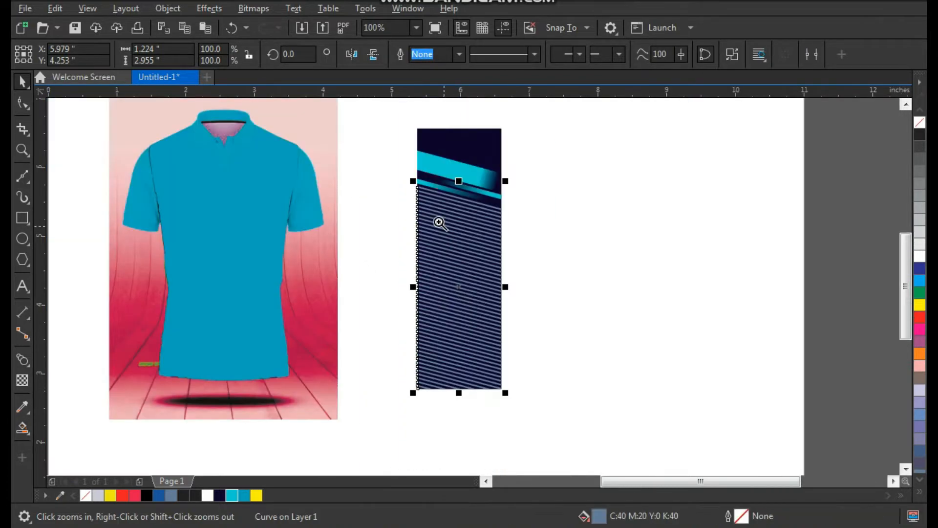
left_click_drag(420, 189, 504, 289)
left_click(231, 496)
Apply a fountain transparency to the narrow strips so they fade out toward the panel's lower right corner
scroll(433, 367, "down", 4)
key("F2")
left_click_drag(335, 278, 478, 436)
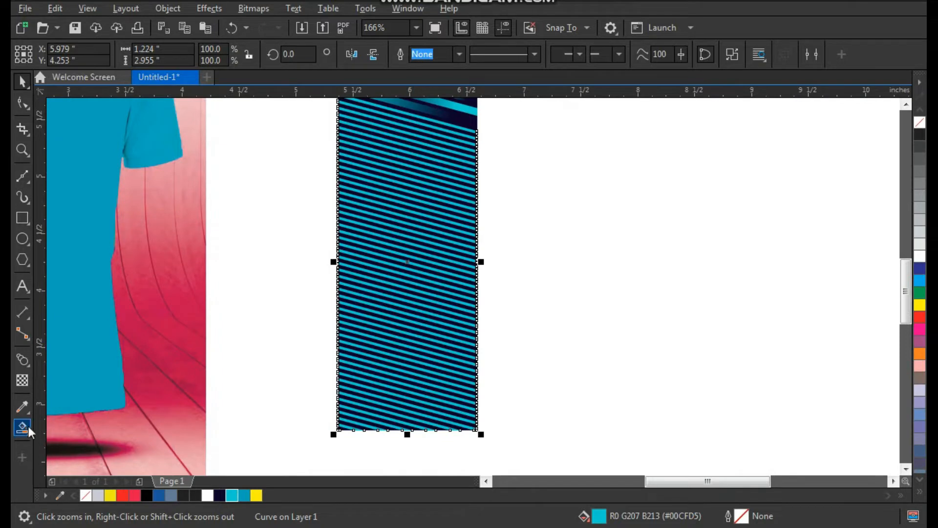
left_click(22, 381)
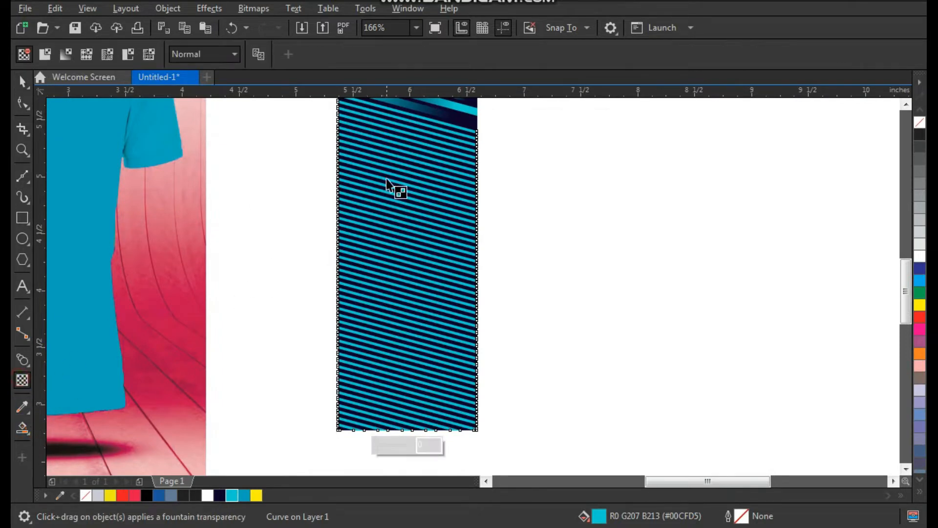
left_click_drag(364, 136, 464, 413)
key("space")
left_click(283, 188)
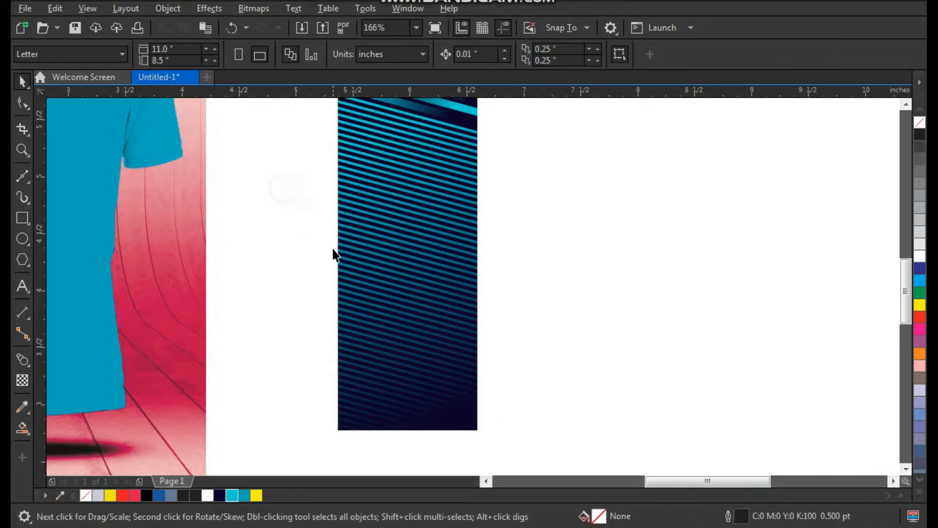
Examine the fading strips and cyan bands across the whole panel
scroll(322, 274, "down", 3)
key("F2")
left_click_drag(314, 133, 501, 374)
left_click(508, 289)
left_click(437, 144)
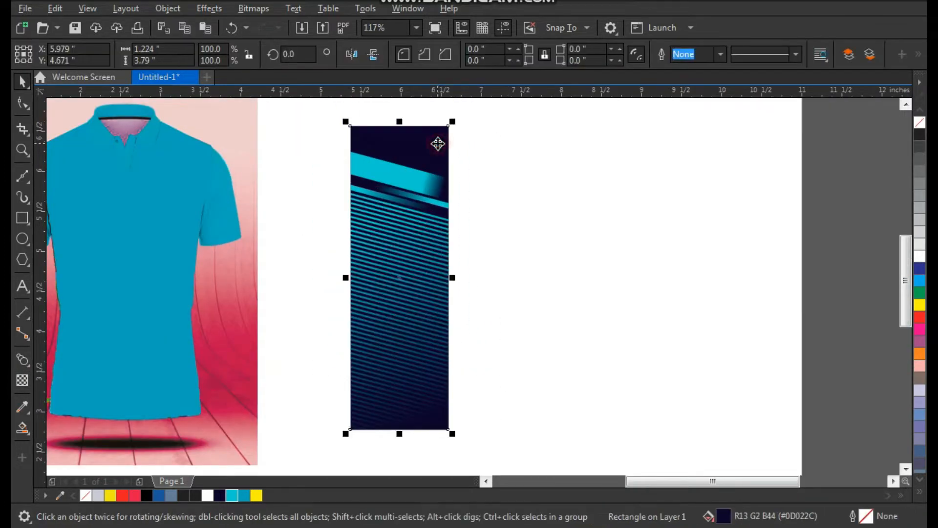
key("shift+F2")
left_click(596, 259)
key("F2")
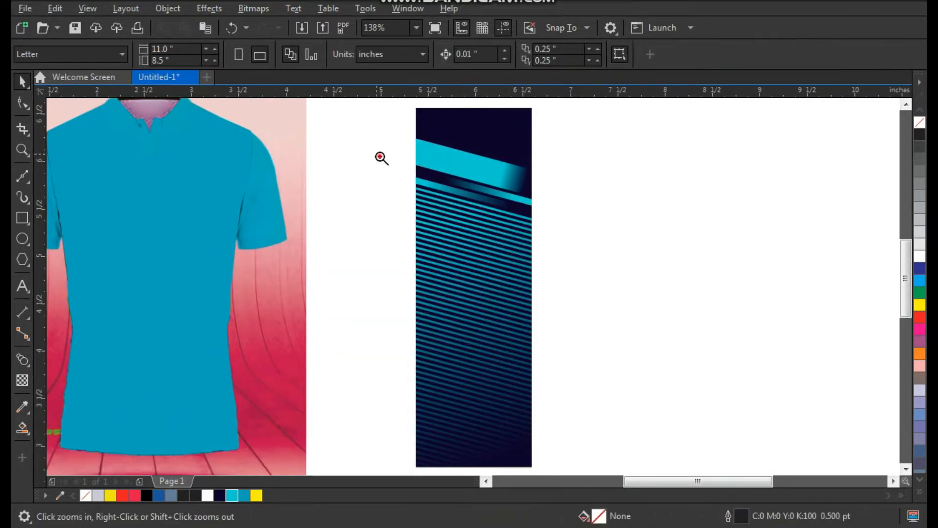
left_click_drag(376, 154, 610, 450)
scroll(419, 316, "down", 2)
left_click_drag(510, 410, 515, 418)
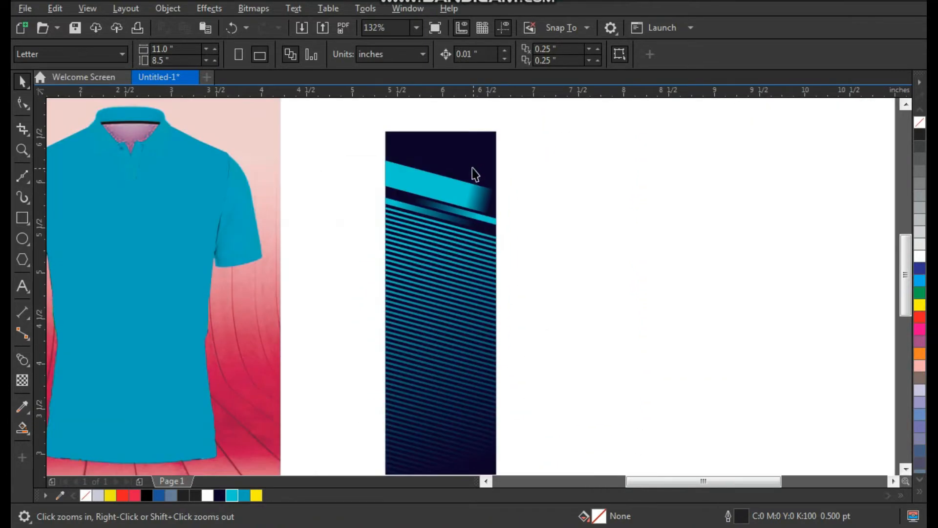
left_click_drag(472, 166, 496, 163)
key("ctrl+z")
Draw a square of about 0.64 in and align it to the panel's bottom and left edges
scroll(405, 220, "down", 3)
key("F2")
left_click_drag(371, 157, 526, 332)
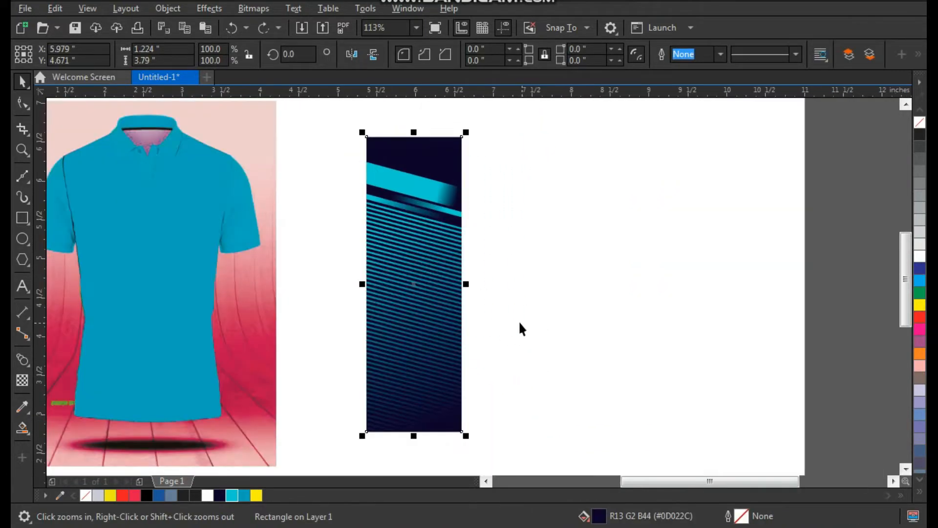
left_click(22, 217)
left_click_drag(320, 238, 366, 292)
key("space")
left_click(435, 371, "shift")
key("b")
key("l")
left_click(570, 405)
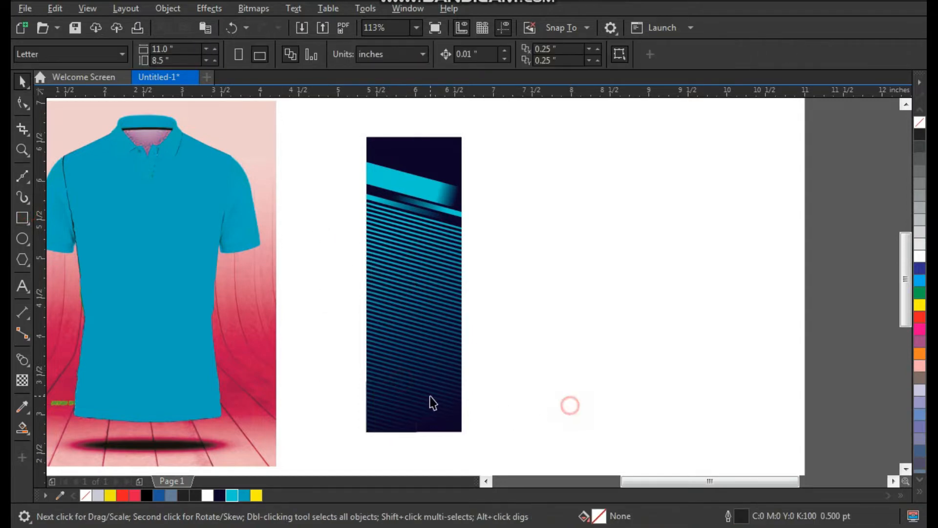
Give the square a yellow outline and stretch it upward to a height of about 2.48 in
left_click(402, 401)
left_click_drag(538, 353, 351, 450)
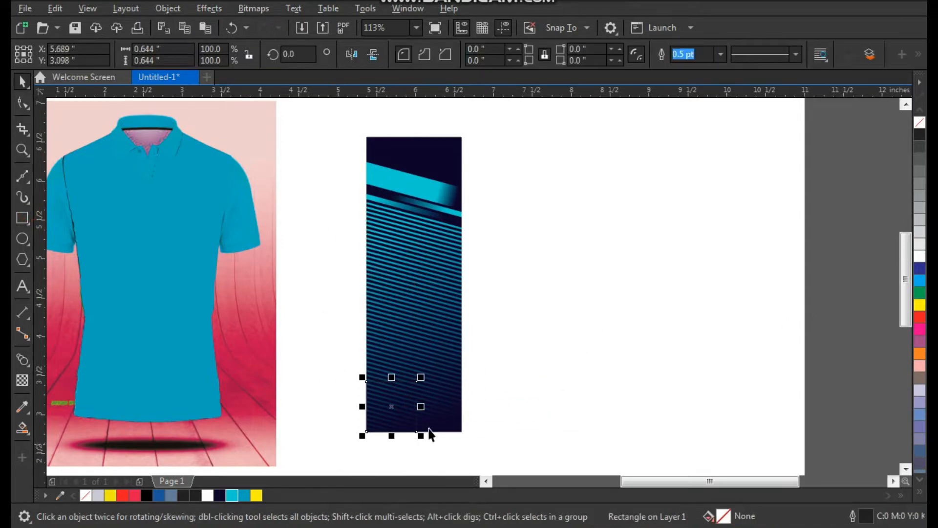
right_click(920, 304)
left_click_drag(394, 379, 397, 234)
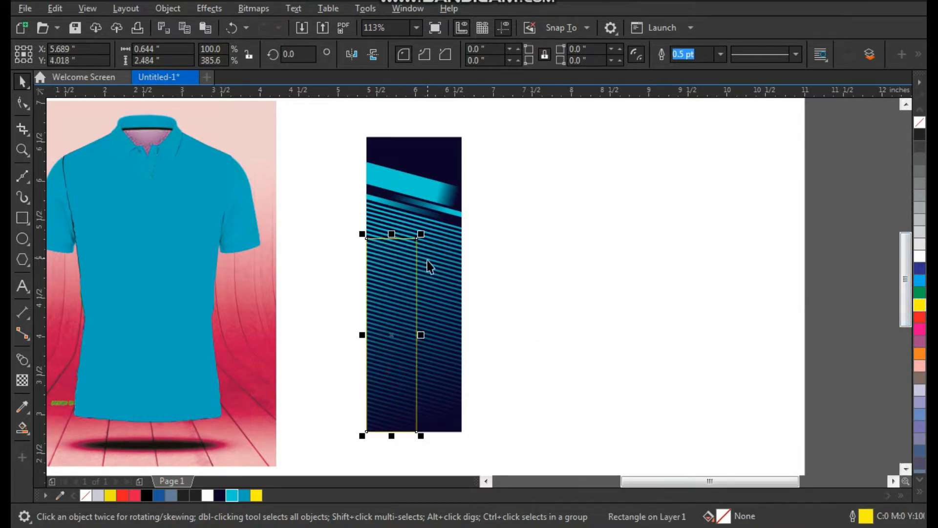
Convert the yellow rectangle to curves and delete its top-right node to form a right triangle
key("ctrl+q")
key("F2")
left_click_drag(506, 205, 333, 453)
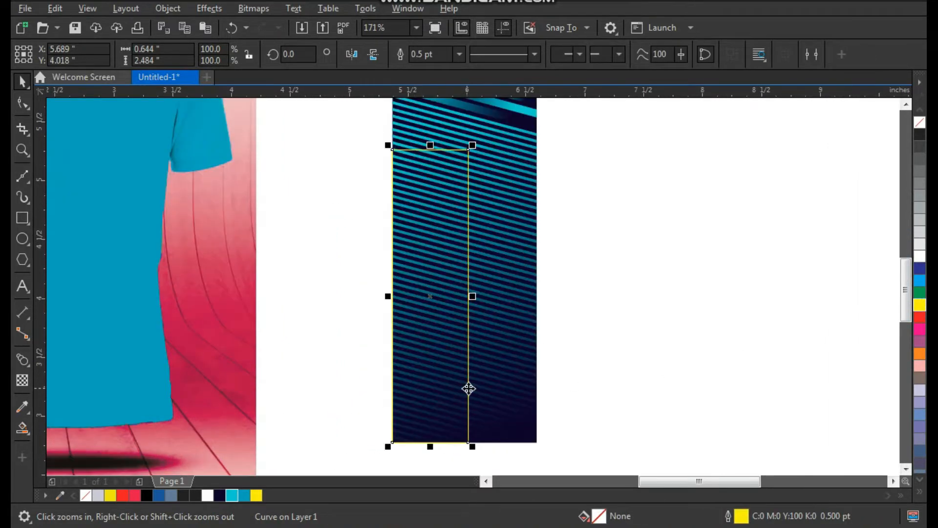
key("F10")
left_click_drag(500, 140, 454, 174)
key("Delete")
key("space")
Fill the triangle with cyan (#00CFD5) and remove its outline
scroll(477, 313, "down", 2)
key("F2")
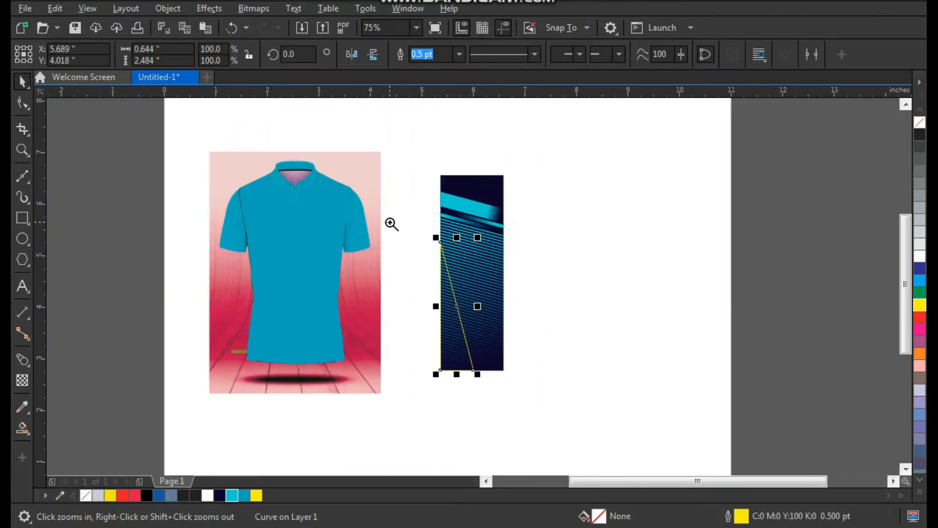
left_click_drag(390, 222, 568, 374)
left_click(231, 495)
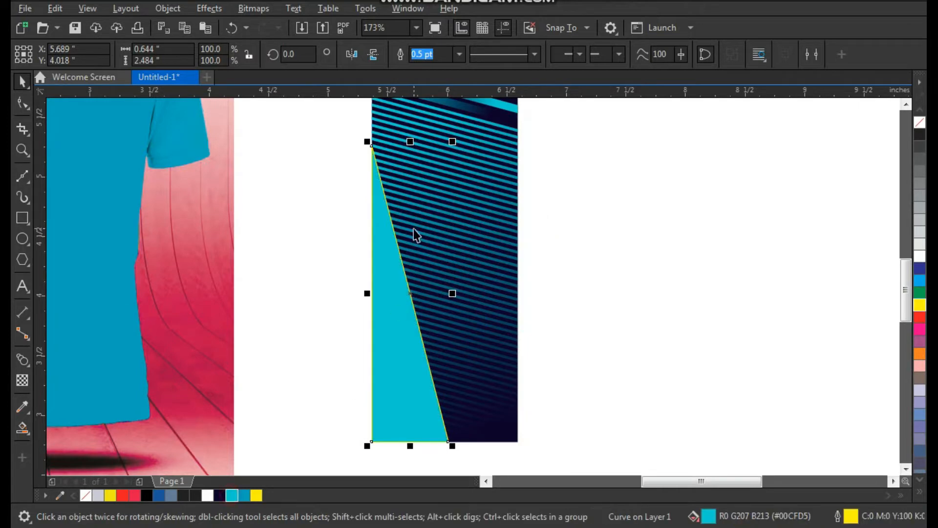
scroll(340, 196, "down", 2)
key("F2")
left_click(341, 174)
right_click(919, 122)
Enlarge the cyan triangle proportionally from its bottom-left corner to about 0.75 by 2.89 in
left_click(796, 166)
left_click(389, 339)
left_click_drag(437, 197, 452, 158)
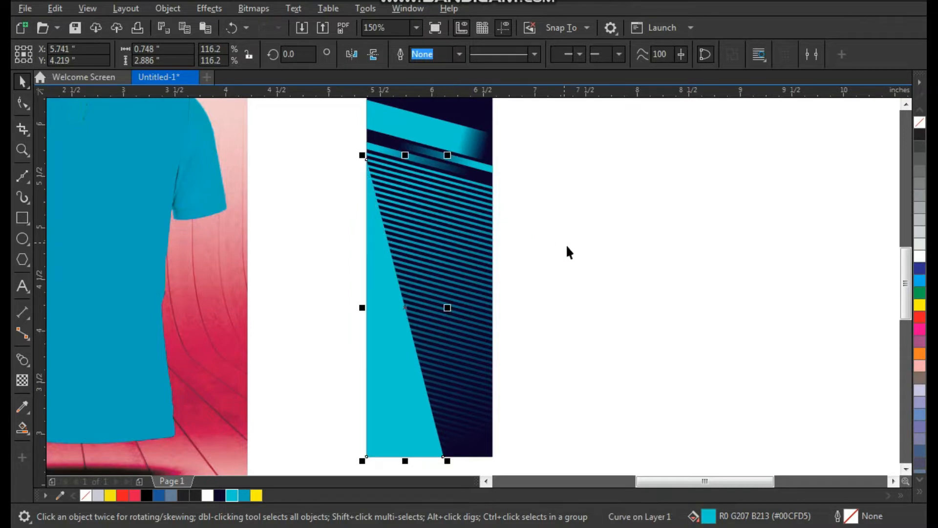
left_click(566, 247)
Move the triangle's bottom-right node outward along the panel's bottom edge, widening the base to about 1 in
left_click(410, 362)
scroll(423, 357, "down", 1)
key("F2")
left_click_drag(334, 235, 499, 445)
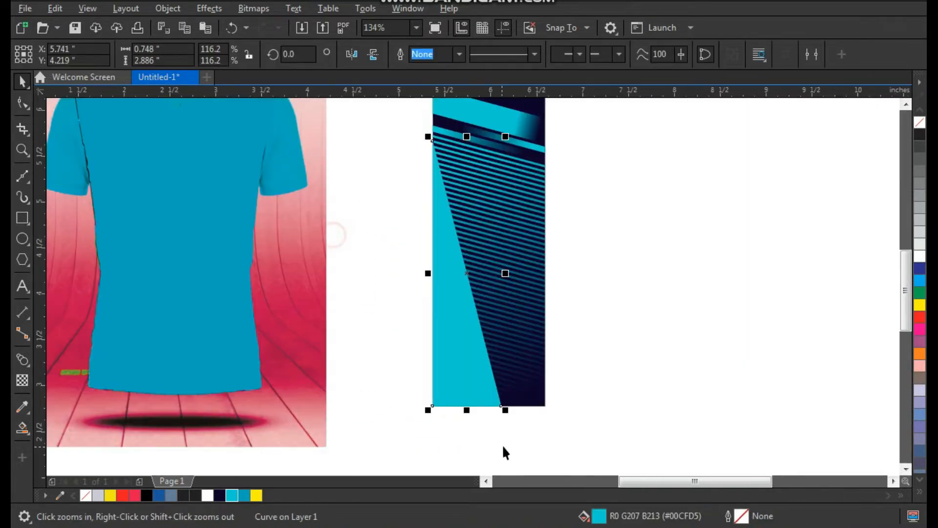
key("F10")
left_click_drag(501, 406, 524, 405)
key("space")
left_click(540, 455)
Draw a straight diagonal line, about 0.81 by 2.23 in, across the cyan triangle beside its slanted edge
key("F2")
left_click_drag(402, 168, 552, 458)
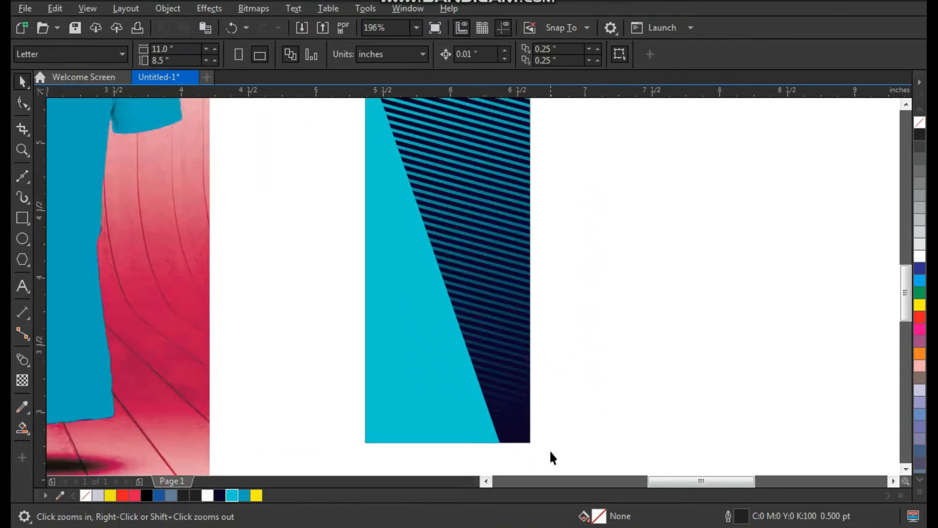
left_click(28, 175)
left_click(360, 147)
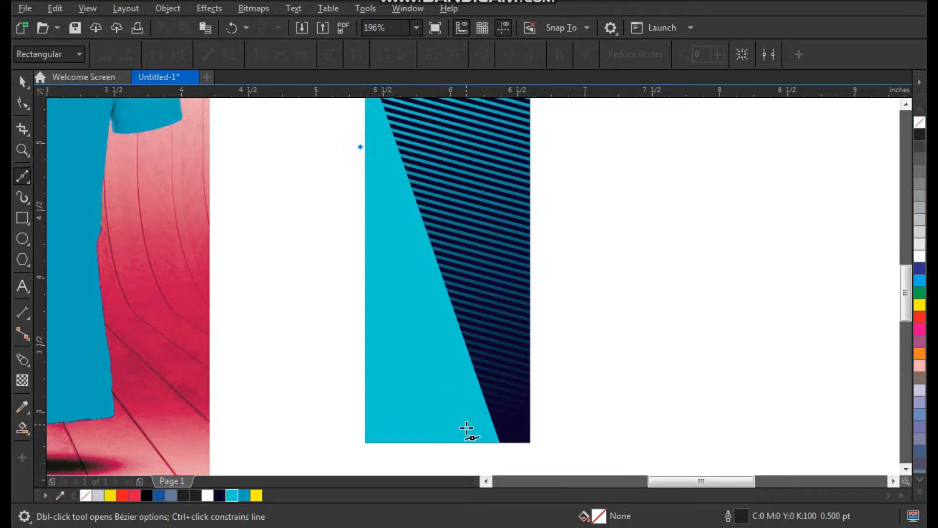
left_click(468, 445)
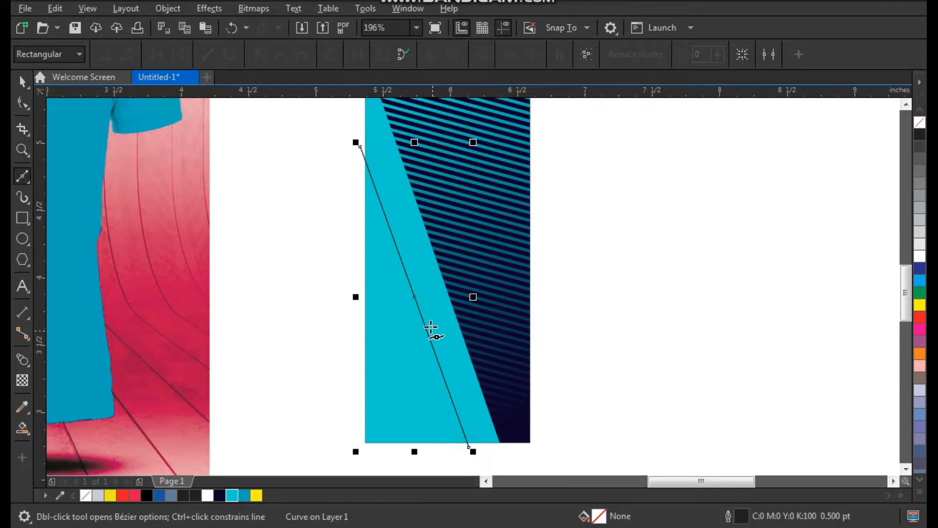
left_click(413, 299)
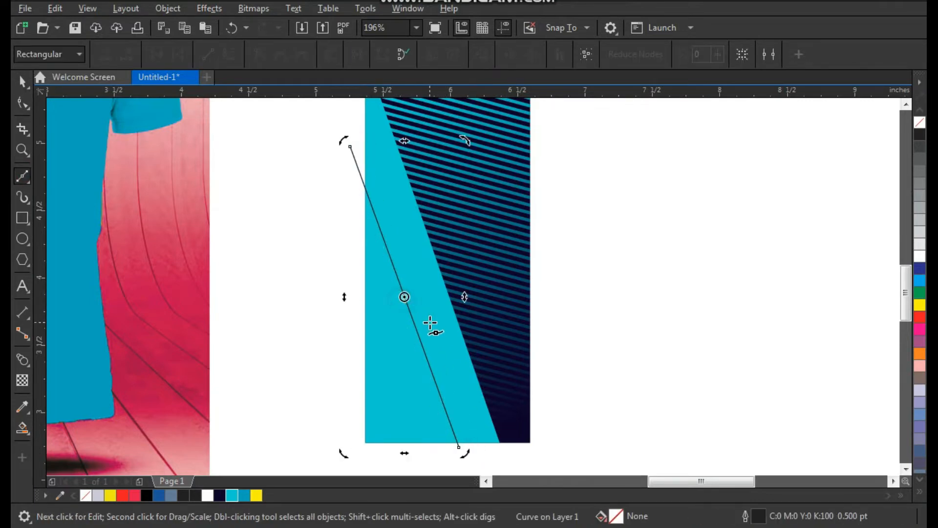
Duplicate the diagonal line to its left and lower the copy's upper end, making it about 0.56 by 0.96 in
key("space")
left_click_drag(415, 299, 373, 305)
key("F10")
left_click_drag(320, 147, 352, 284)
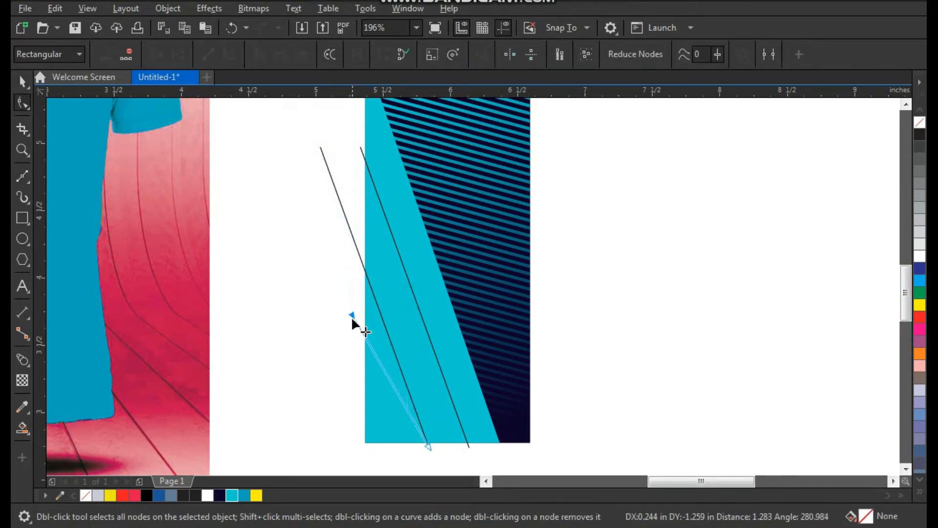
left_click_drag(352, 319, 351, 318)
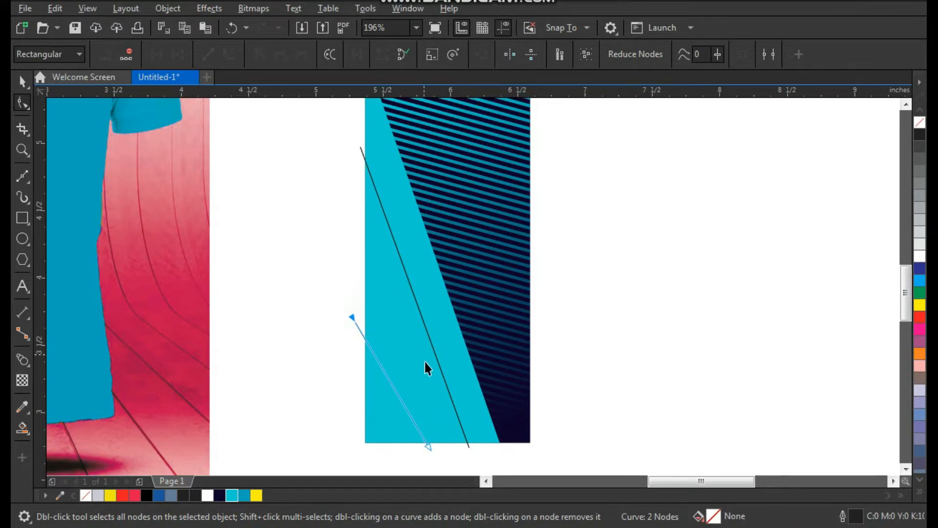
key("space")
Try to fill the area between the two diagonal lines with Smart Fill
key("F2")
left_click_drag(580, 271, 308, 474)
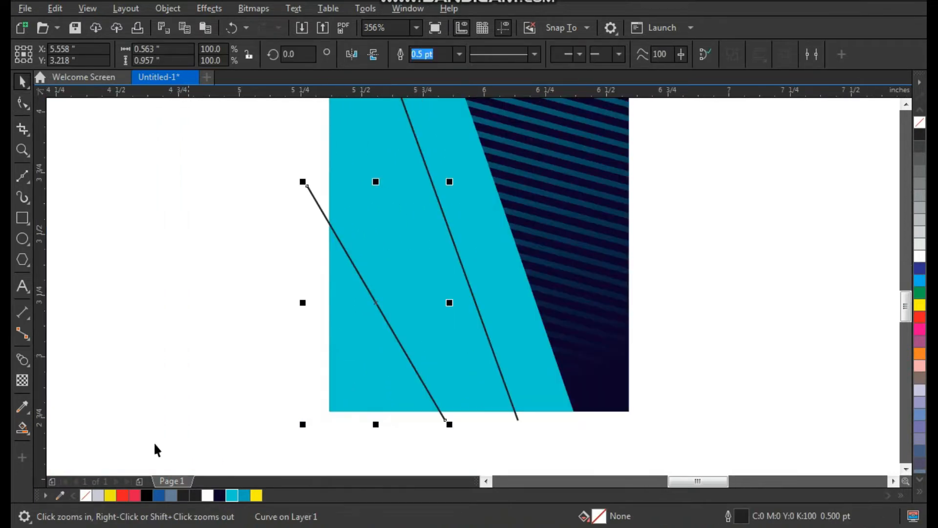
left_click(21, 429)
left_click(425, 314)
key("space")
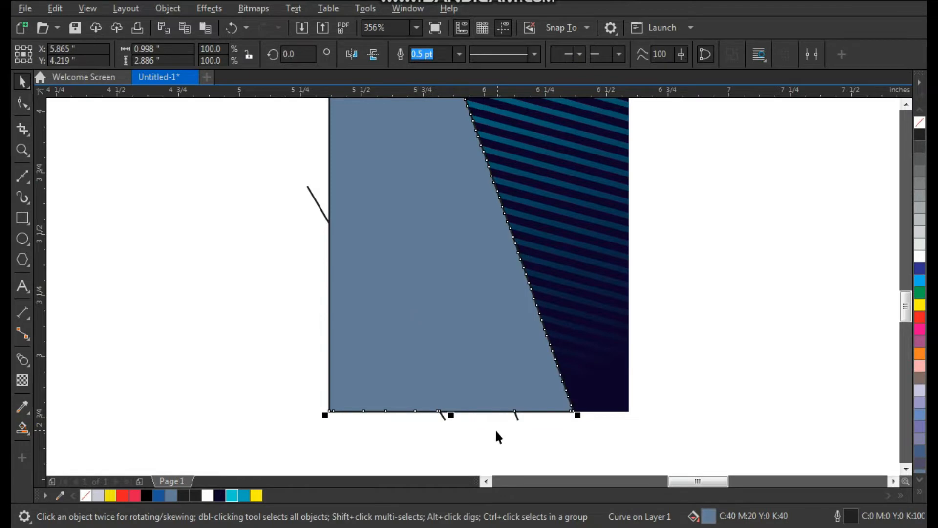
key("ctrl+z")
left_click(494, 438)
Combine the two diagonal lines over the cyan triangle into one curve
scroll(406, 364, "down", 2)
key("F2")
left_click_drag(300, 202, 426, 88)
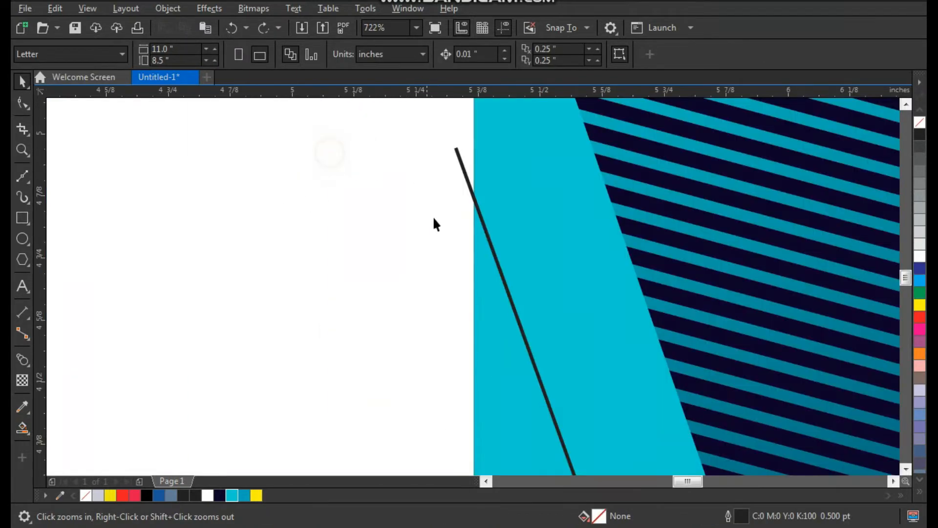
scroll(448, 188, "down", 4)
key("space")
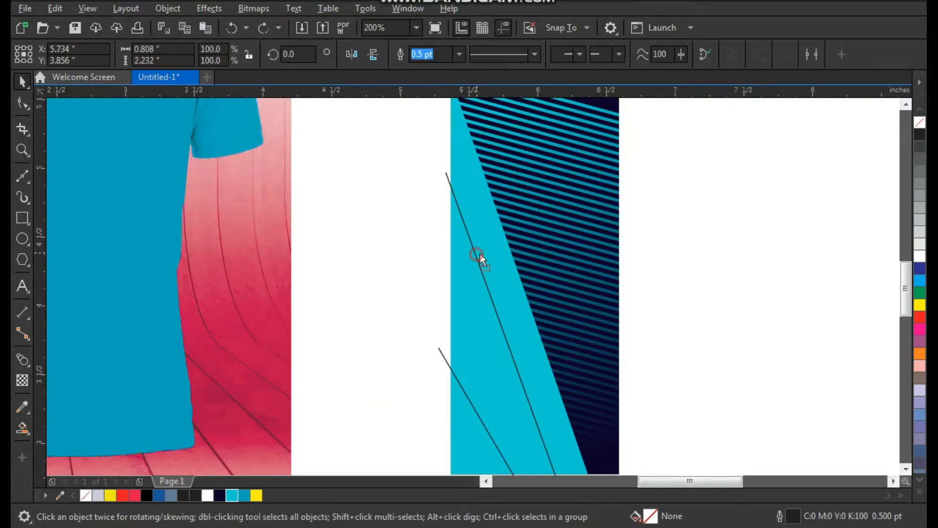
left_click(476, 255)
left_click(442, 353, "shift")
scroll(397, 236, "down", 1)
key("F2")
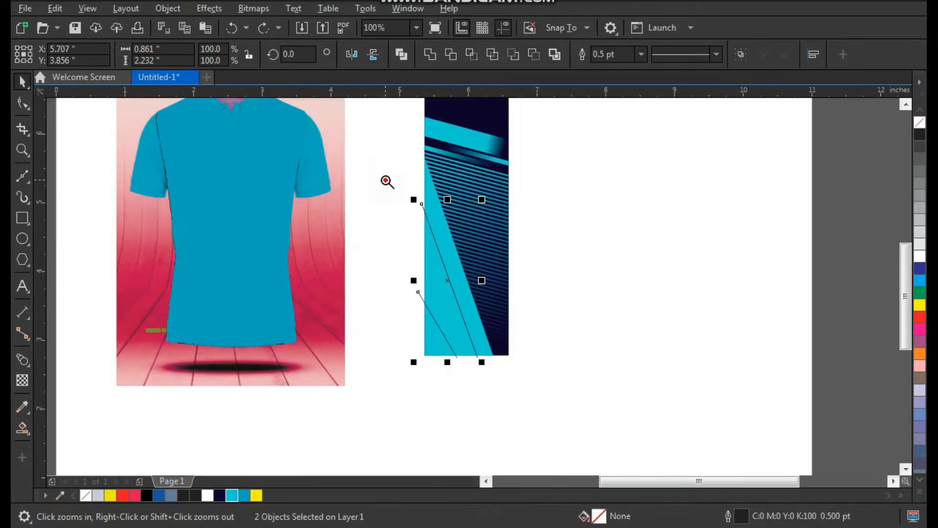
left_click_drag(383, 179, 568, 400)
key("ctrl+l")
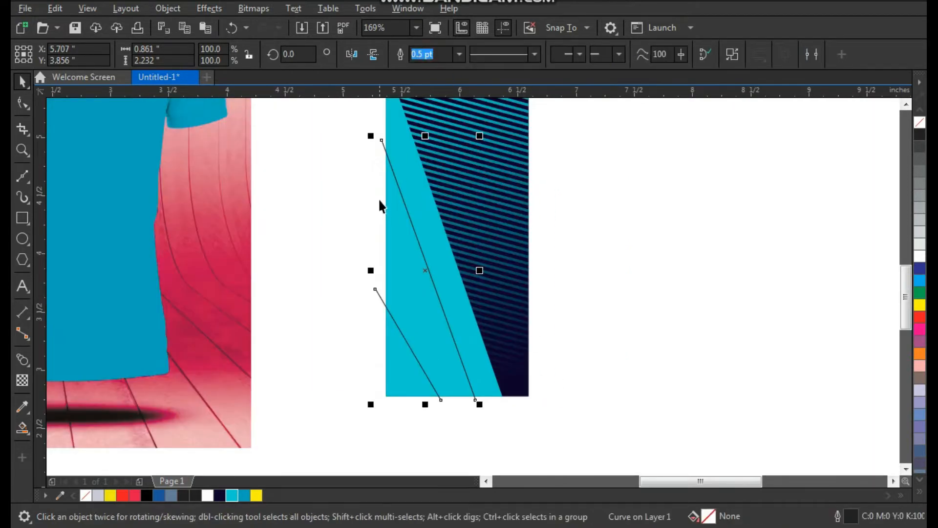
Join the upper end nodes of the two diagonal lines so they meet at one point
key("F10")
left_click_drag(389, 301, 390, 302)
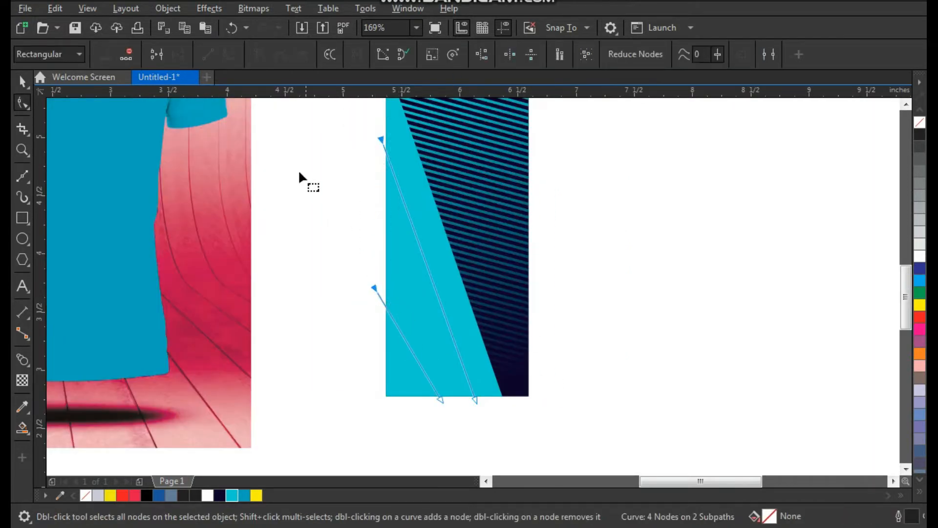
left_click(156, 54)
key("space")
Smart Fill the area between the joined diagonal lines inside the cyan triangle and delete the original lines
key("F2")
left_click_drag(354, 188, 565, 426)
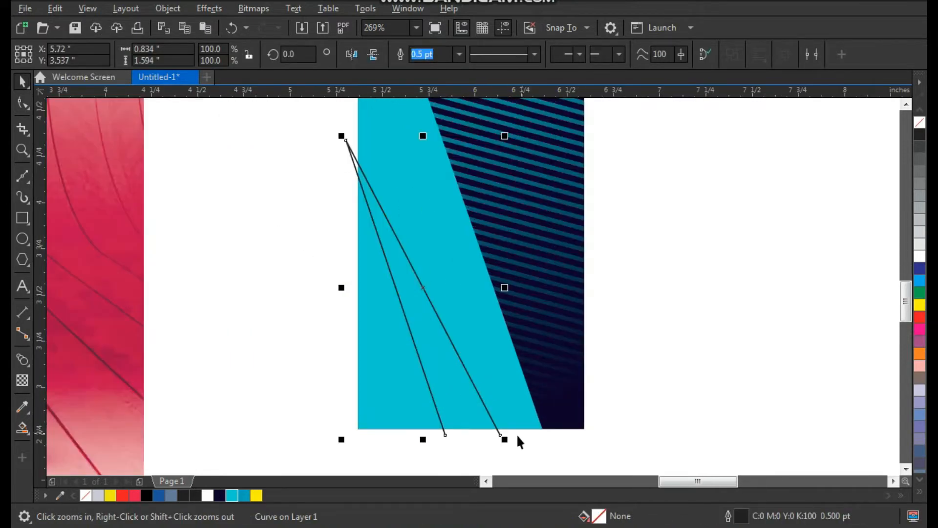
left_click(22, 430)
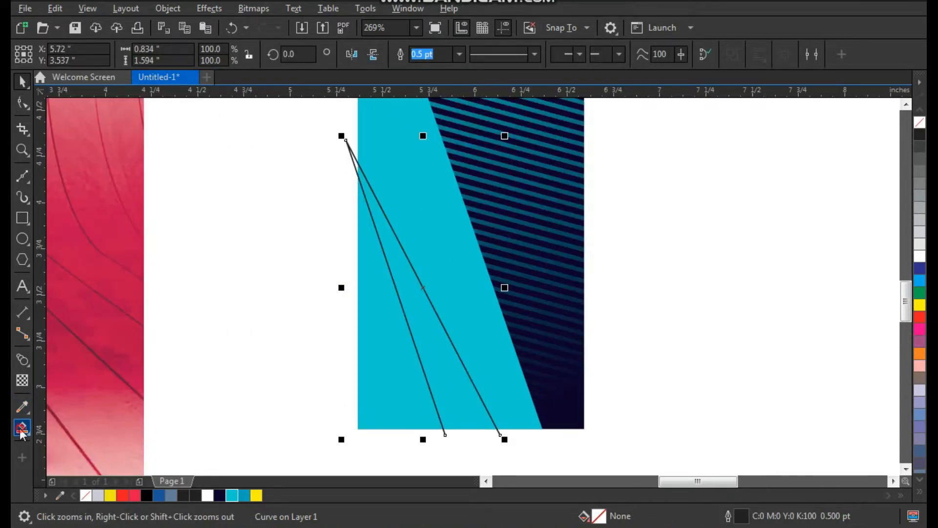
left_click(440, 344)
key("space")
left_click(657, 329)
left_click(354, 161)
key("Delete")
left_click(281, 218)
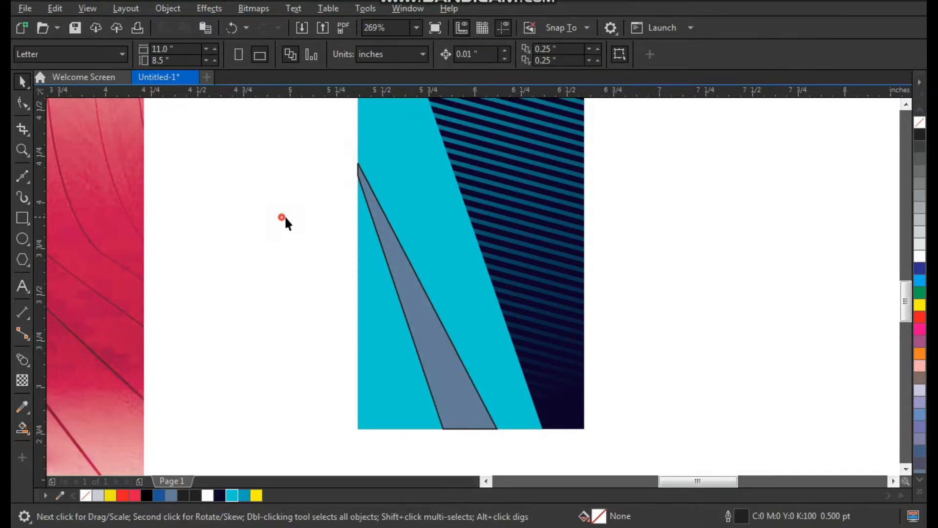
Fill the narrow wedge in the cyan triangle with navy (#0D022C)
left_click_drag(426, 326, 450, 324)
key("ctrl+z")
key("z")
left_click_drag(327, 150, 684, 478)
left_click(223, 495)
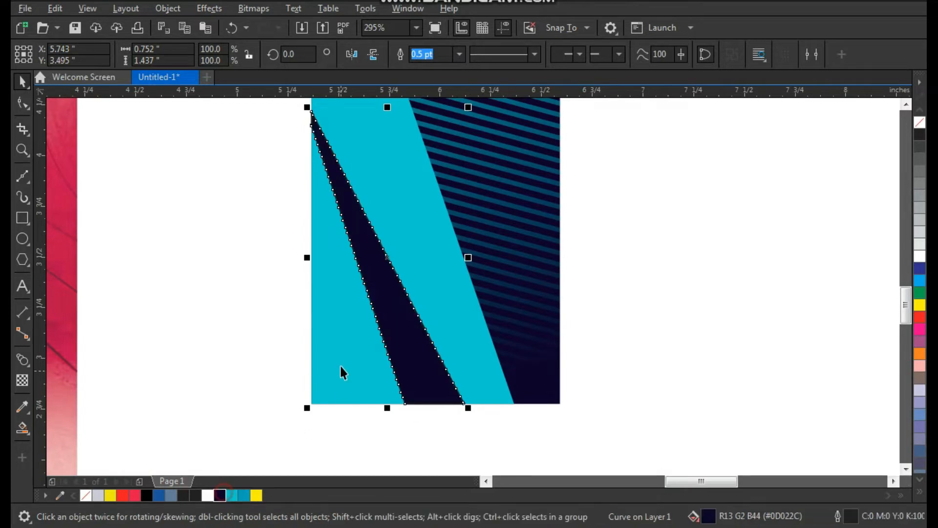
Apply a linear fountain transparency to the navy wedge, fading it out toward its wide lower end
left_click(25, 381)
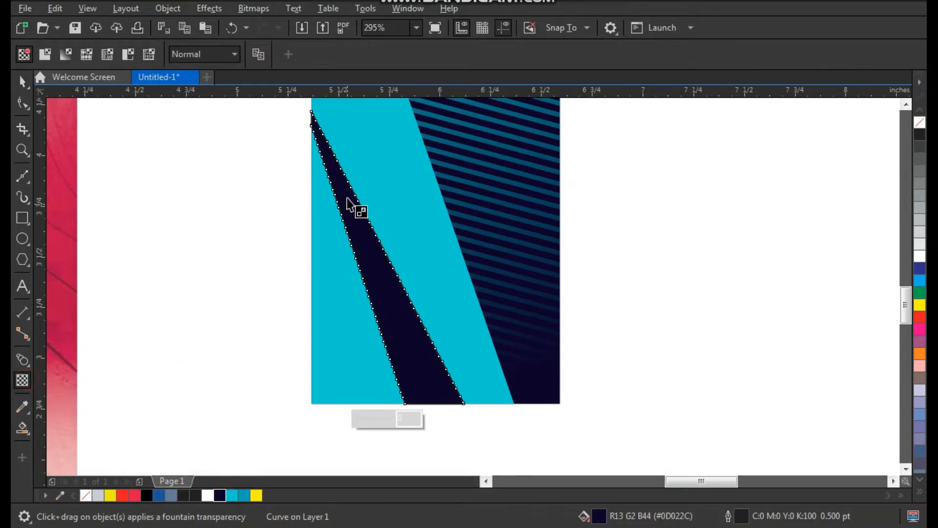
left_click_drag(340, 181, 418, 379)
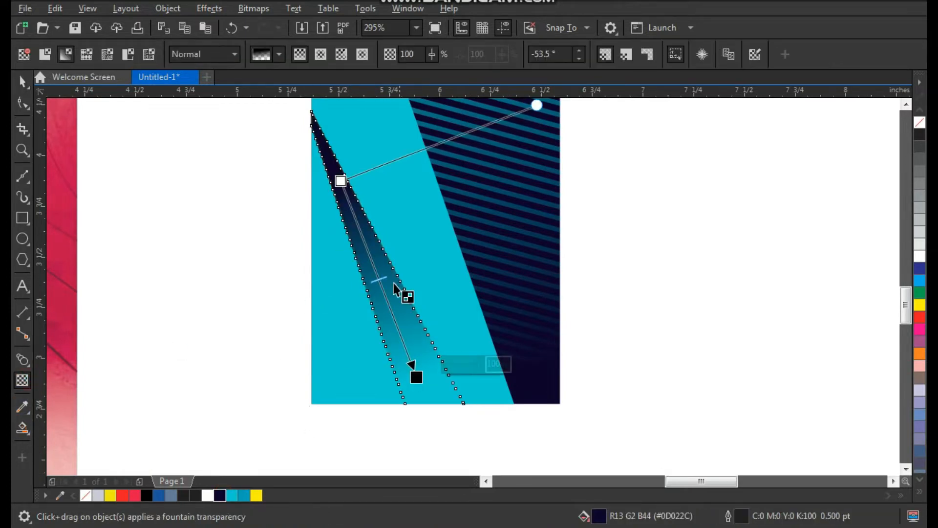
left_click_drag(339, 179, 337, 171)
key("space")
left_click(611, 277)
scroll(421, 308, "down", 2)
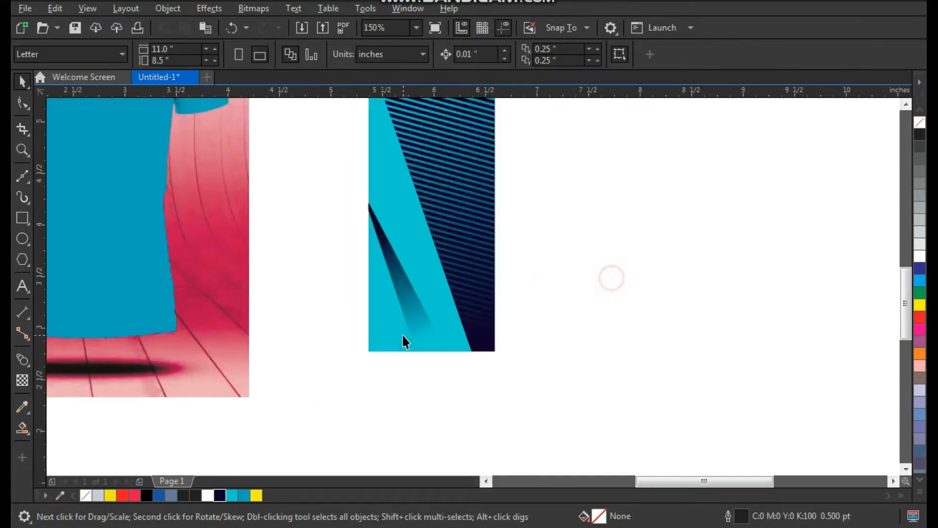
Draw a closed angular outline, about 1.19 by 2.12 in, across the slanted edge of the cyan triangle
key("F2")
left_click(470, 323)
left_click_drag(302, 150, 547, 397)
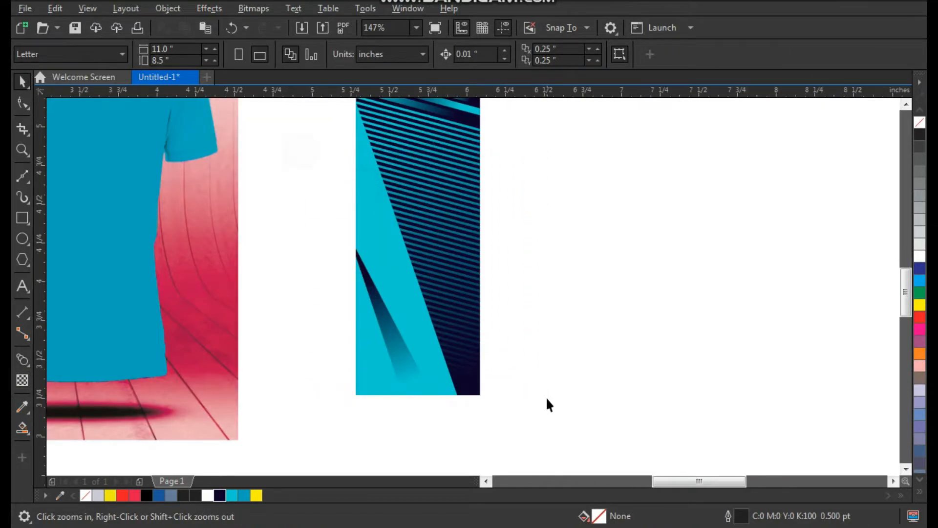
left_click(23, 177)
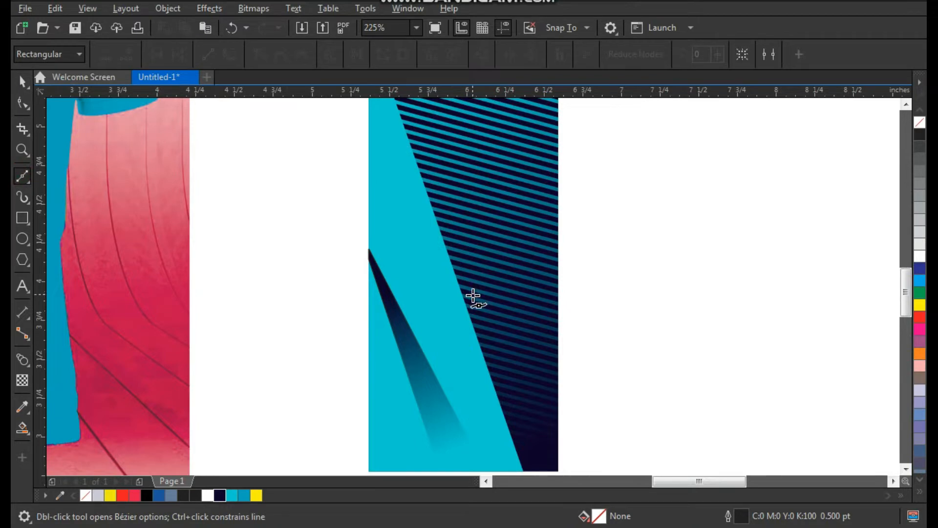
left_click(339, 126)
left_click(473, 295)
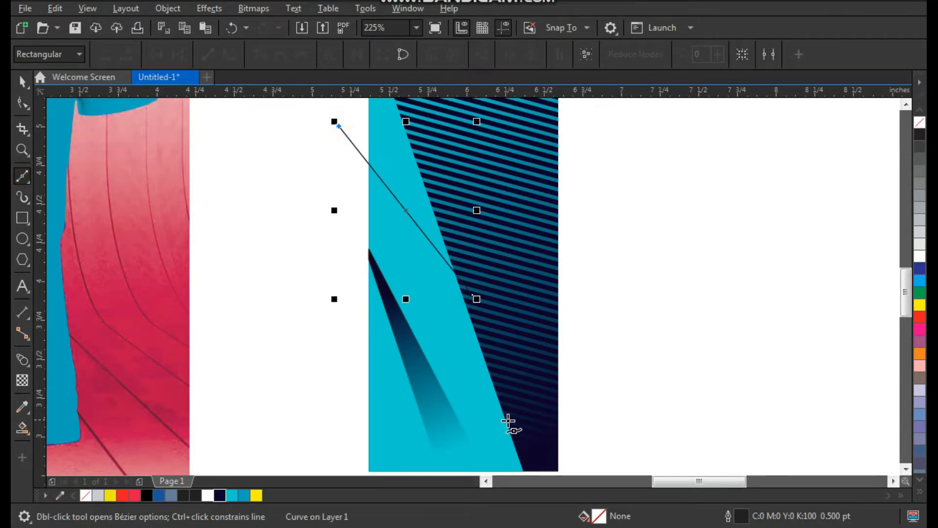
left_click(521, 455)
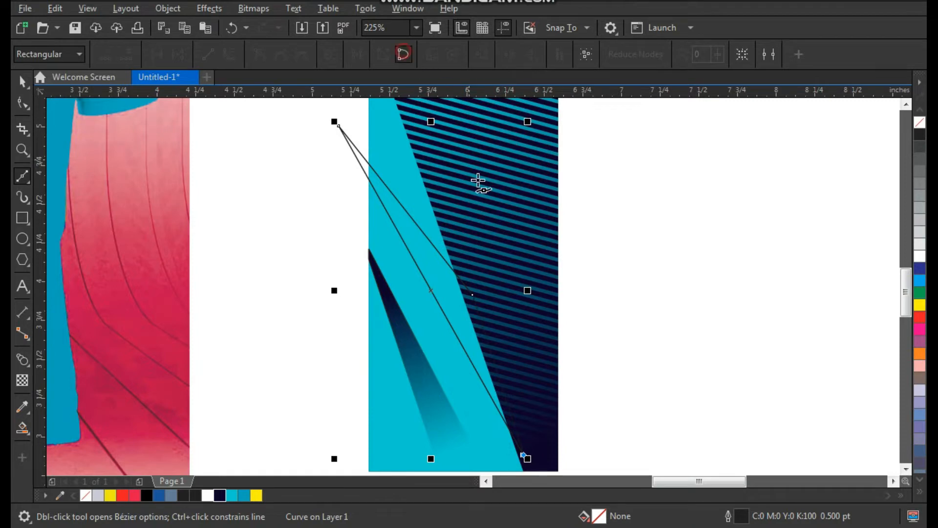
key("space")
Try to intersect the new angular outline with the striped area
left_click(424, 252)
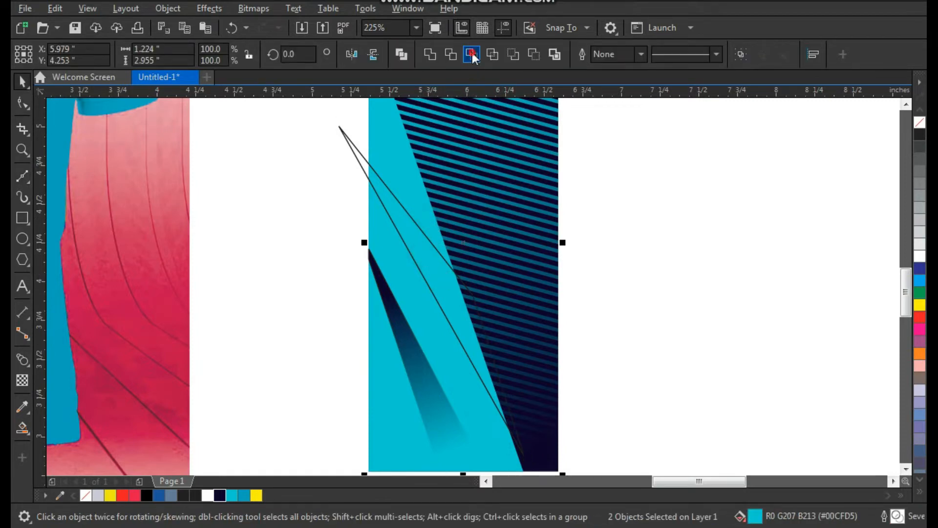
left_click(472, 53)
left_click(356, 157)
key("Delete")
key("ctrl+z")
left_click_drag(389, 148, 368, 149)
key("ctrl+z")
left_click_drag(403, 234, 382, 233)
key("ctrl+z")
Give the angular shape a yellow outline and reduce it to its intersection with the cyan triangle
left_click(473, 296)
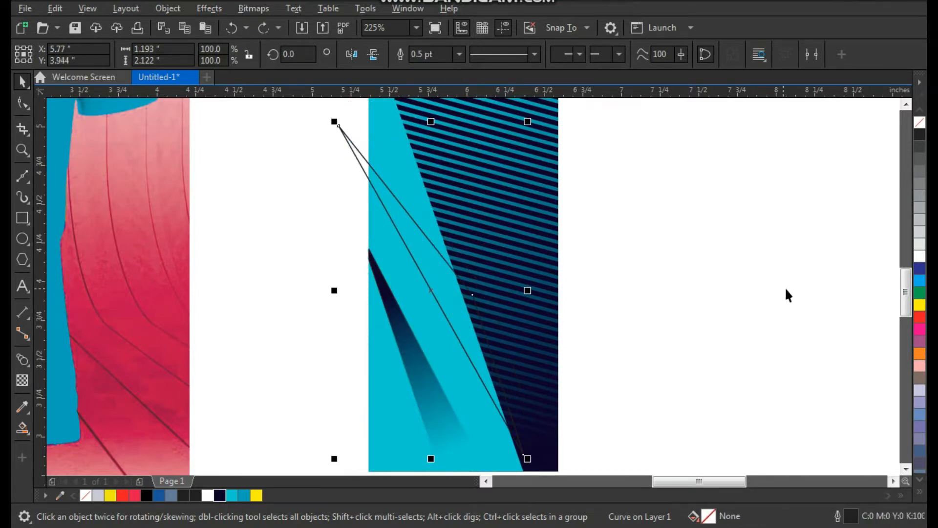
right_click(919, 305)
left_click(355, 154, "shift")
left_click(476, 57)
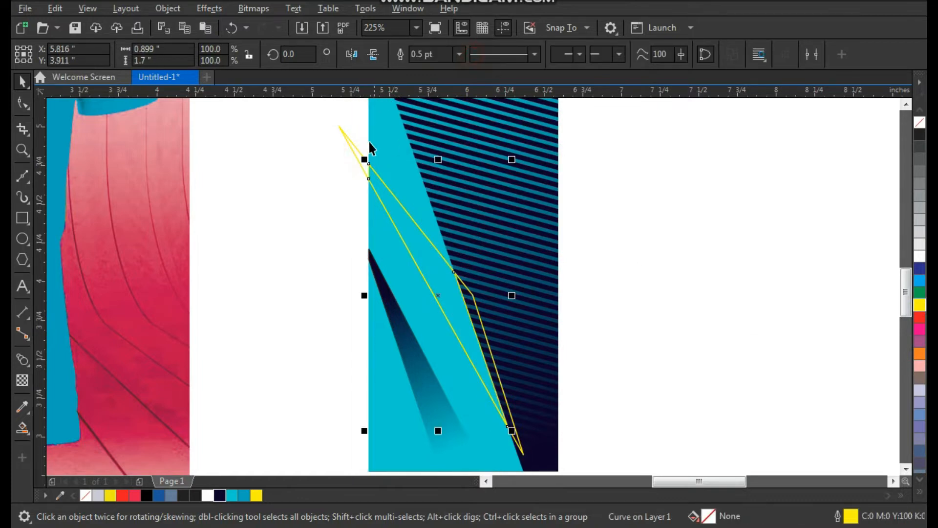
left_click(409, 250)
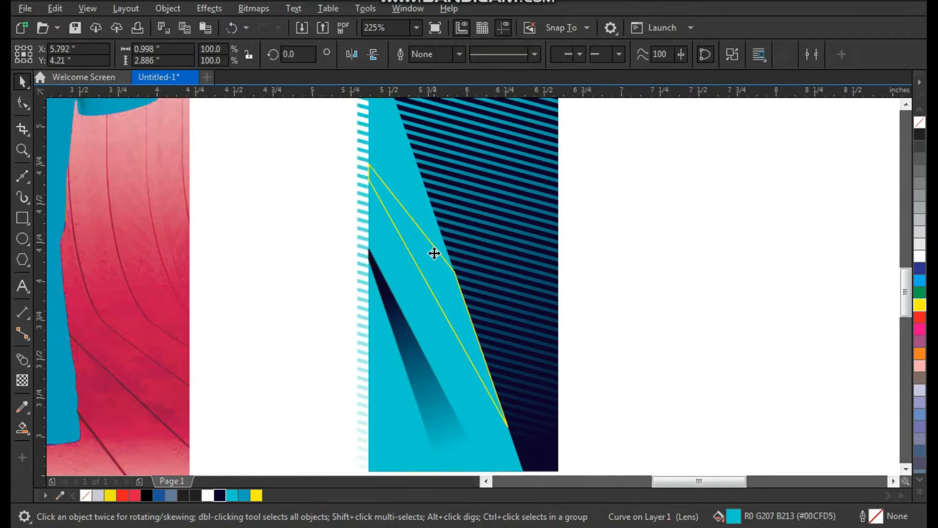
Fill the trimmed yellow-outlined shape along the slanted edge with navy (#0D022C)
left_click(426, 242)
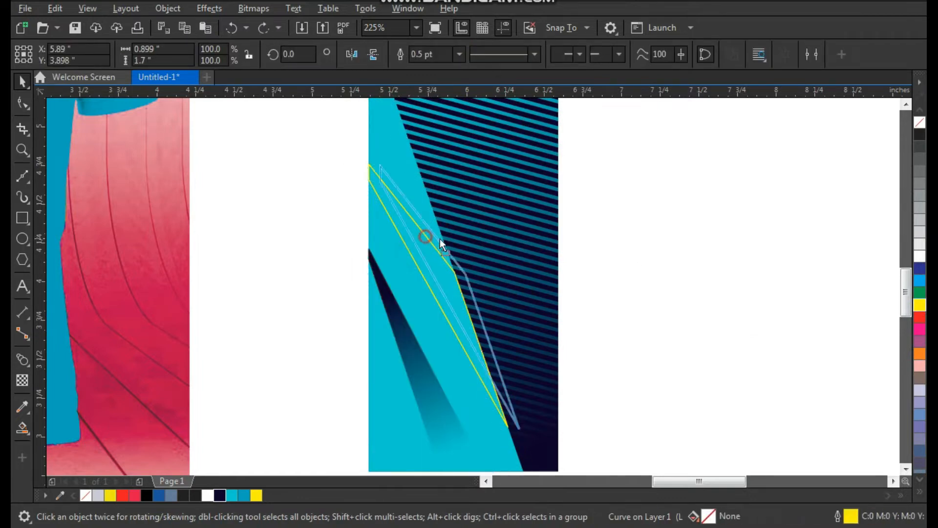
left_click(219, 496)
key("z")
left_click_drag(349, 165, 574, 450)
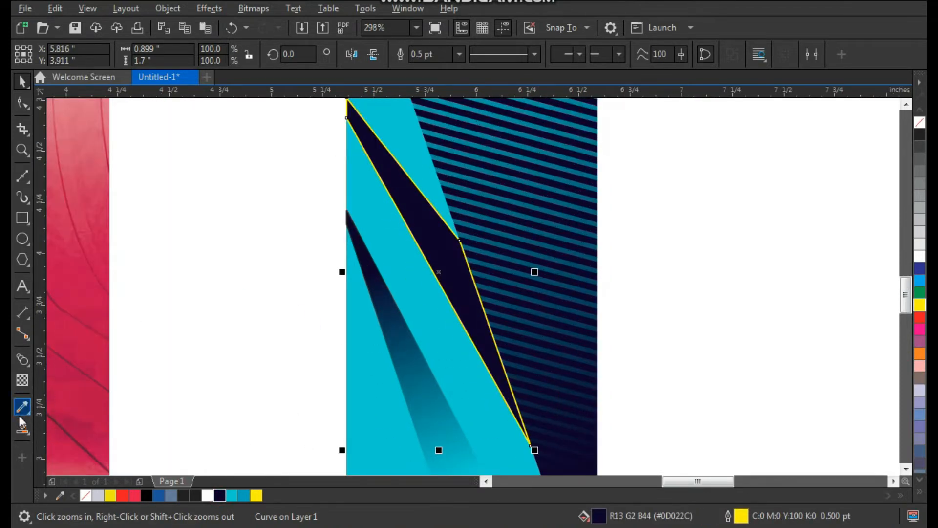
Apply a linear fountain transparency to the yellow-outlined navy shape, fading it out toward its upper end
left_click(22, 381)
left_click_drag(452, 273, 376, 147)
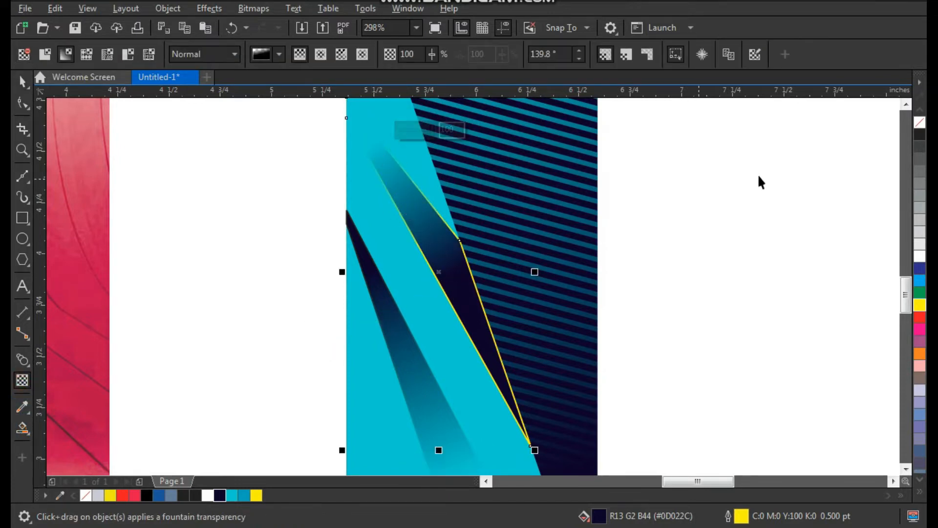
key("space")
left_click(305, 296)
scroll(306, 297, "down", 2)
scroll(306, 293, "down", 2)
Draw a closed, long diagonal wedge about 1.15 by 3.07 in over the striped area and give it a yellow outline
key("z")
left_click_drag(289, 136, 507, 381)
left_click_drag(540, 139, 369, 428)
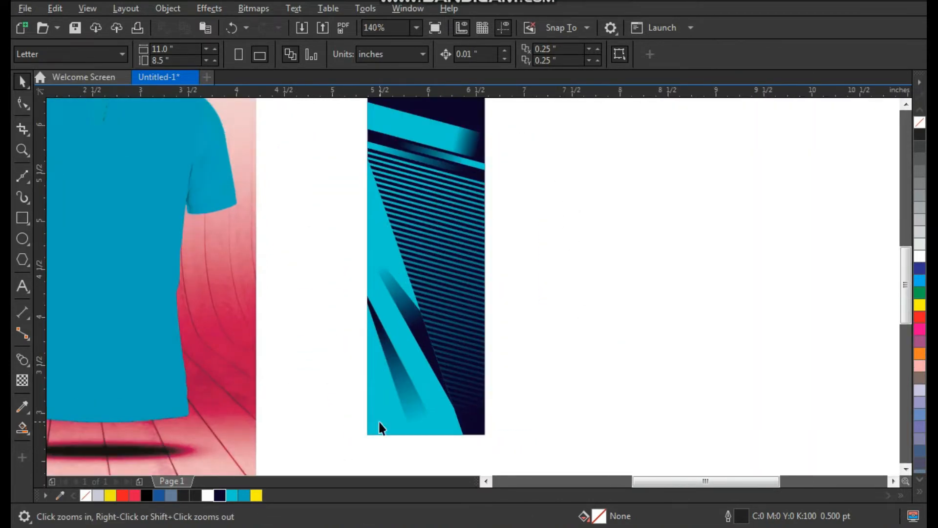
left_click(22, 177)
left_click(488, 429)
left_click(379, 161)
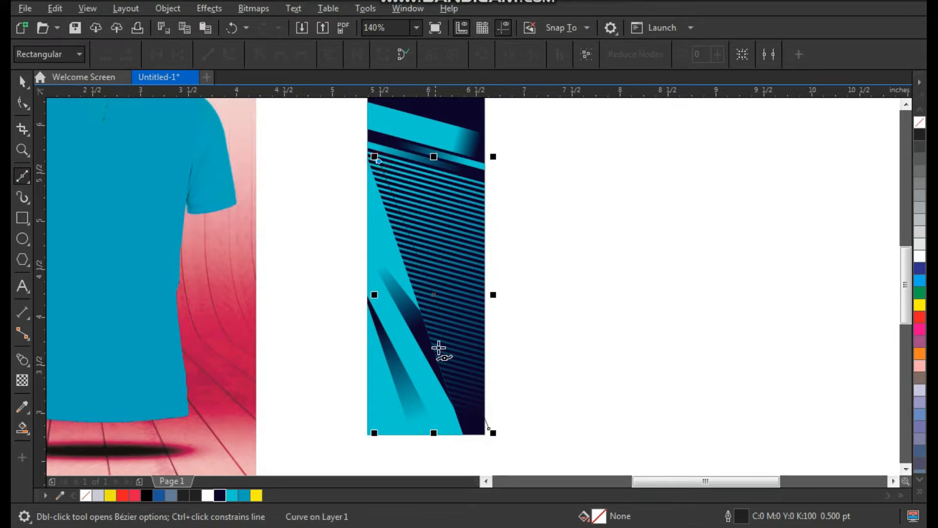
left_click(468, 434)
left_click(482, 455)
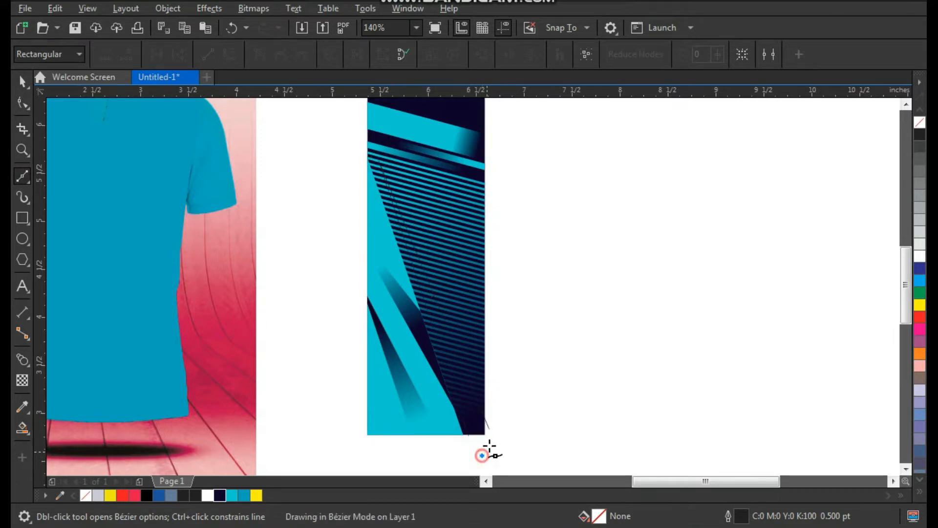
left_click(488, 428)
key("space")
right_click(920, 303)
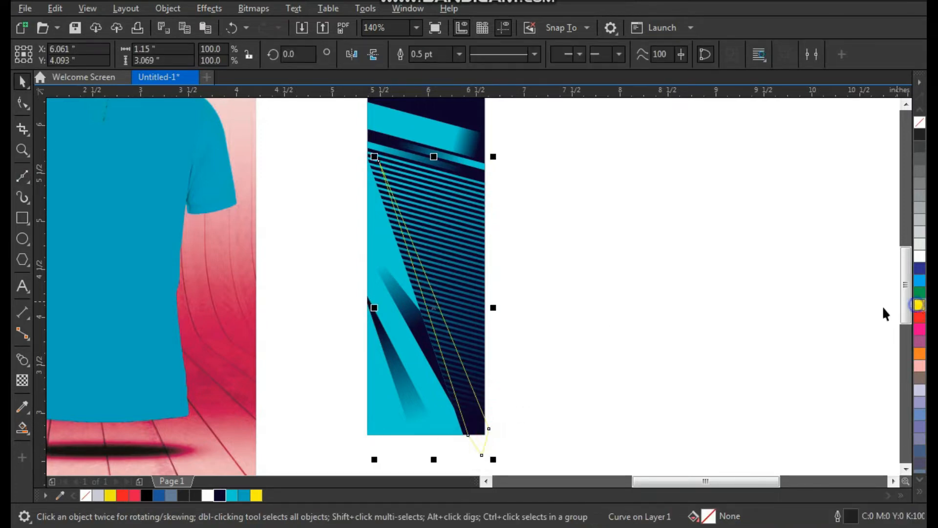
left_click(758, 313)
left_click(456, 367)
key("F2")
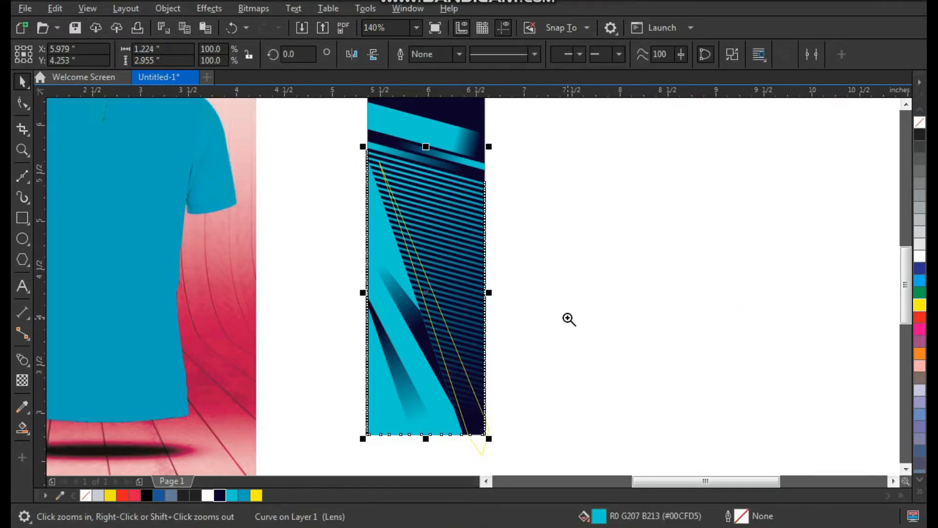
left_click_drag(568, 318, 432, 478)
left_click(542, 357)
left_click(432, 335)
key("F2")
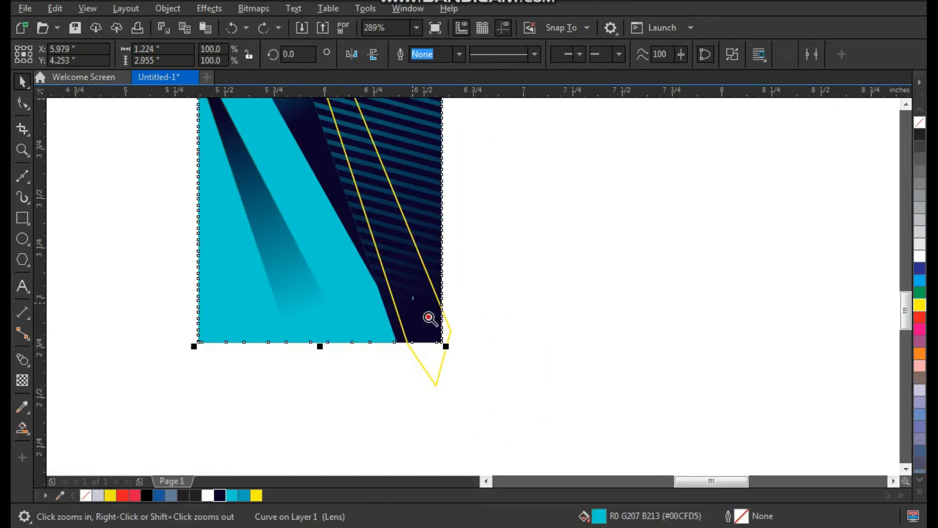
left_click_drag(415, 299, 549, 374)
left_click(437, 355)
key("ctrl+z")
left_click_drag(379, 268, 401, 274)
key("ctrl+z")
left_click(367, 234)
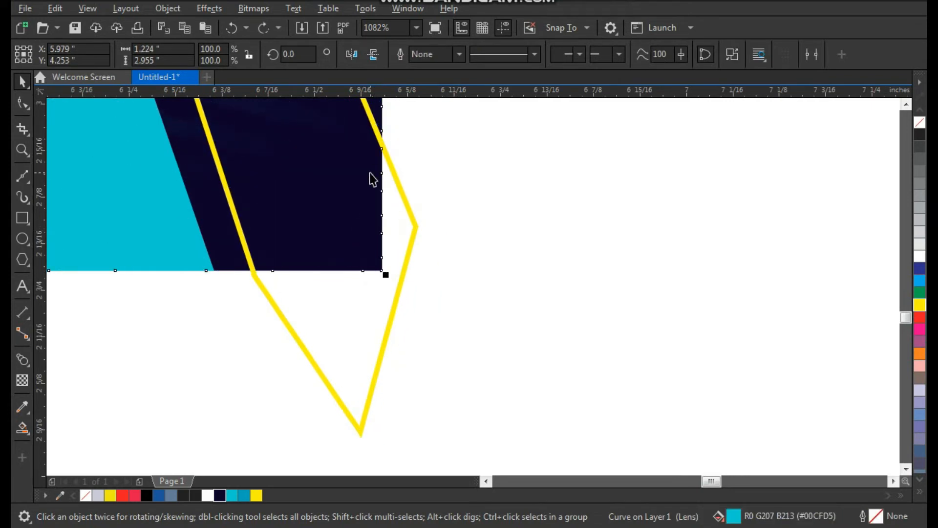
left_click_drag(377, 164, 395, 168)
key("ctrl+z")
left_click(430, 185)
scroll(395, 282, "down", 4)
key("F2")
right_click(461, 177)
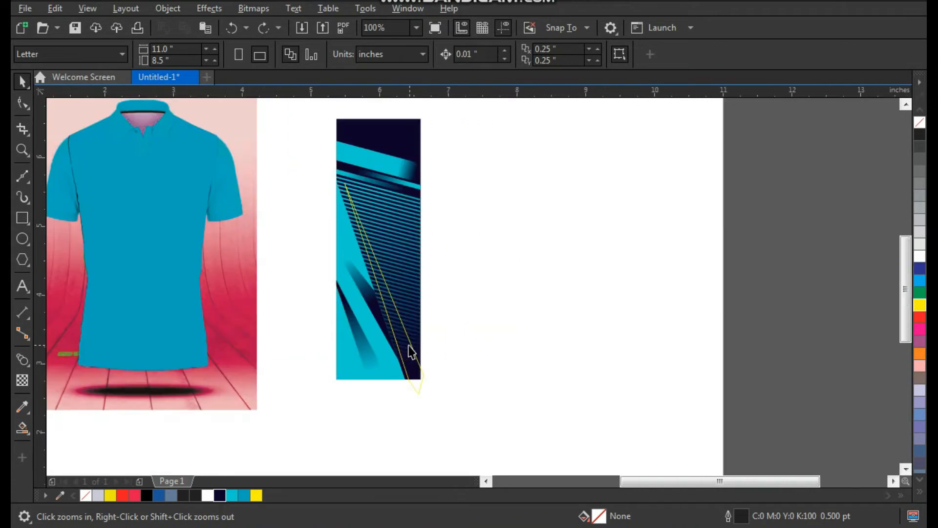
Try to fill the part of the yellow-outlined wedge inside the panel with Smart Fill
left_click(408, 355)
key("shift+F2")
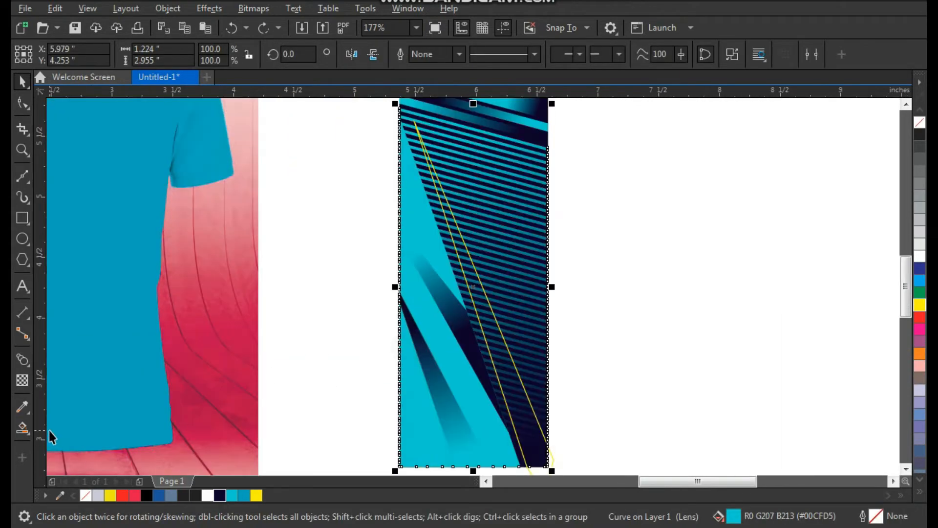
left_click(23, 427)
left_click(525, 410)
key("space")
left_click(614, 391)
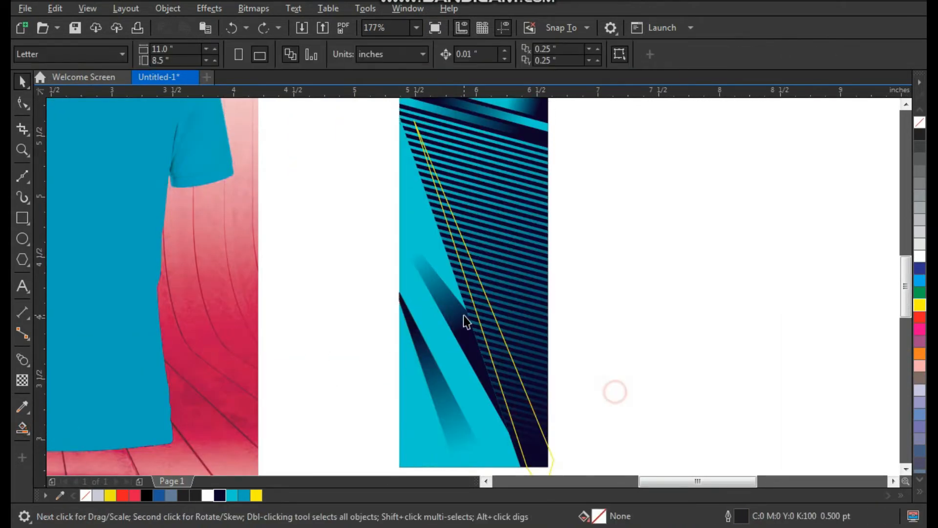
key("F3")
left_click_drag(409, 189, 677, 440)
left_click(617, 324)
scroll(455, 391, "down", 1)
key("F2")
left_click_drag(508, 170, 375, 399)
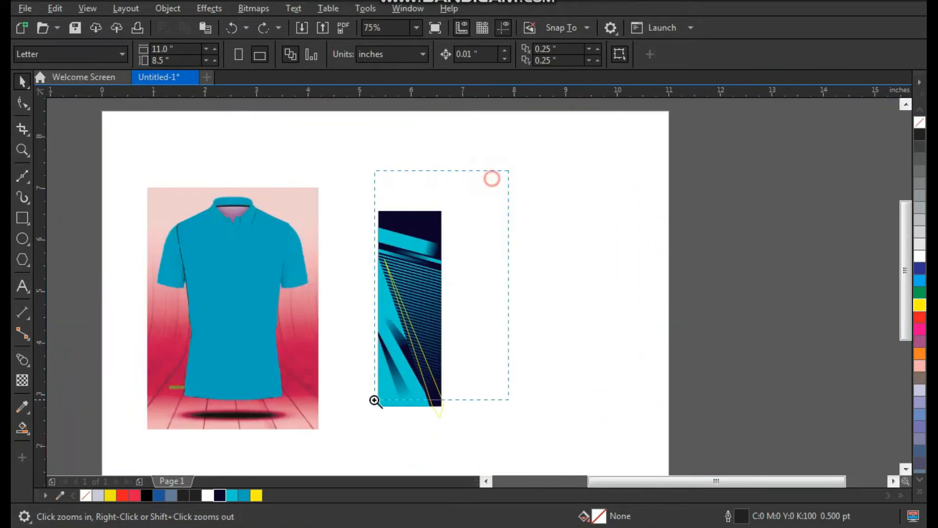
Intersect the long yellow-outlined wedge with the navy background rectangle
left_click(408, 193)
scroll(393, 193, "down", 1)
key("F2")
left_click_drag(384, 173, 462, 413)
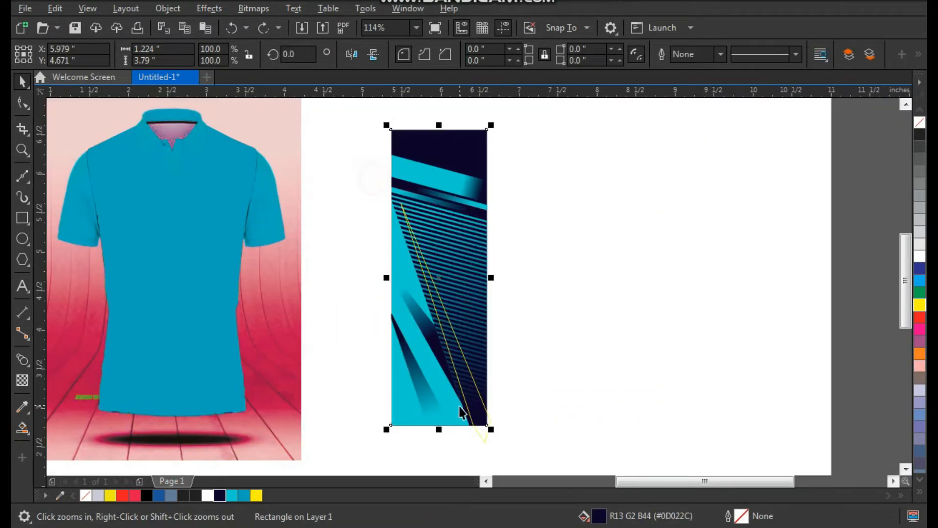
left_click(481, 434, "shift")
left_click(473, 55)
left_click(553, 232)
Delete the original yellow wedge that extends beyond the panel's lower corner, keeping the trimmed copy
key("F2")
left_click_drag(440, 385, 532, 461)
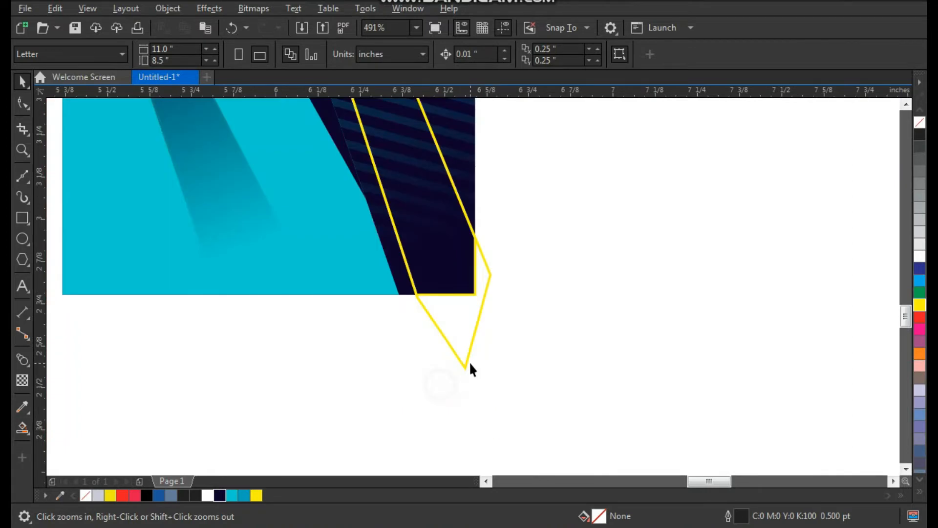
left_click(459, 337)
key("Delete")
left_click_drag(459, 268, 479, 283)
key("ctrl+z")
key("shift+F2")
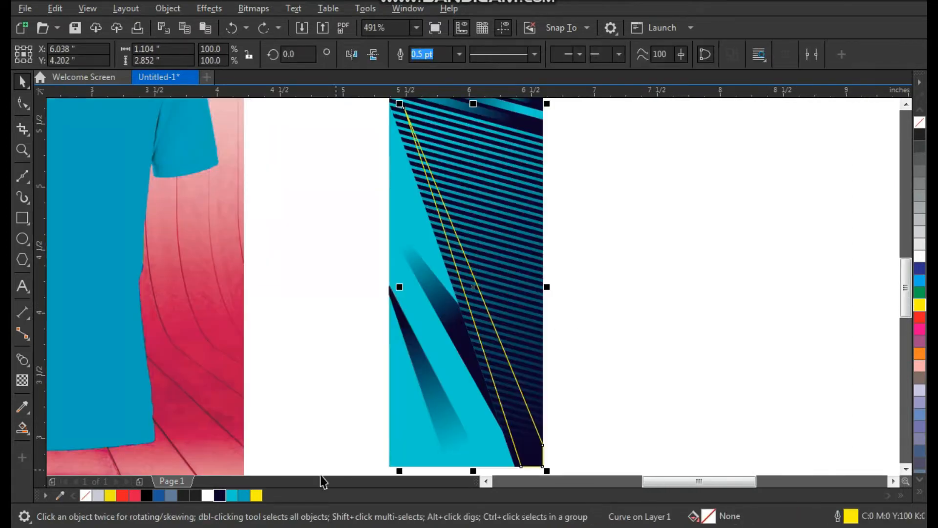
Fill the trimmed wedge with cyan (#00CFD5) and apply a linear fountain transparency fading out toward its upper tip
left_click(233, 494)
scroll(409, 290, "down", 2)
key("F2")
left_click_drag(387, 170, 512, 398)
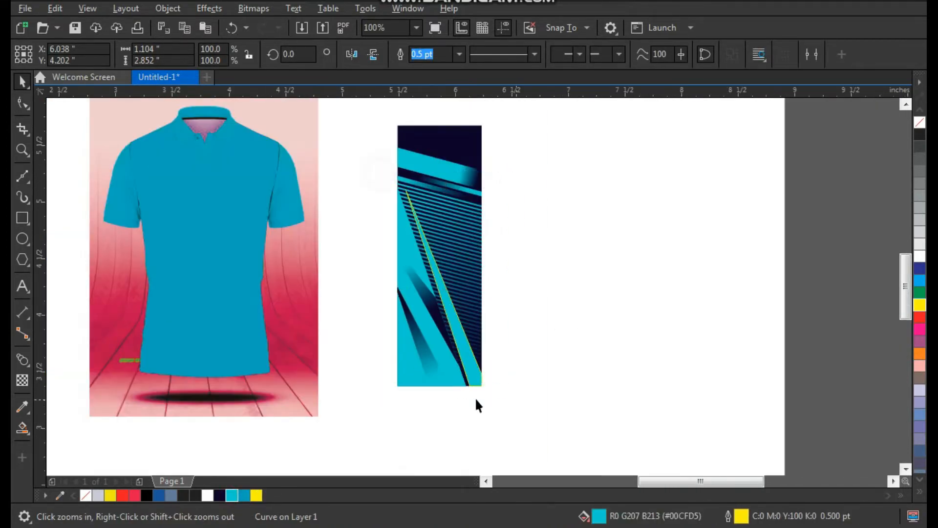
left_click(23, 380)
left_click_drag(498, 423, 431, 220)
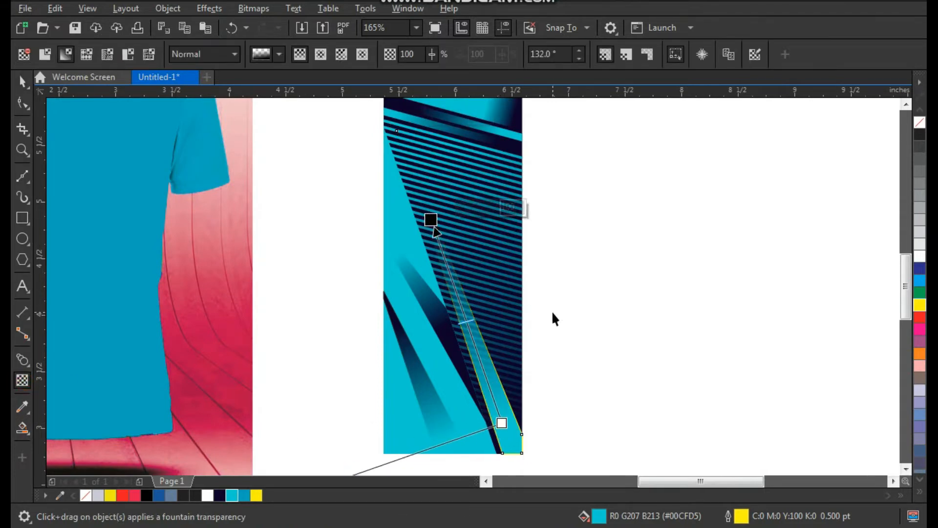
Remove the yellow outline from the faded cyan wedge at the panel's lower corner
key("space")
right_click(919, 126)
left_click(843, 178)
Draw a thin closed triangle above the wide cyan band, widening toward and slightly past the panel's outer edge
key("F3")
key("F2")
left_click_drag(352, 167, 531, 415)
left_click_drag(370, 390, 349, 448)
left_click(572, 199)
key("F2")
left_click_drag(527, 121, 371, 287)
left_click_drag(391, 173, 567, 332)
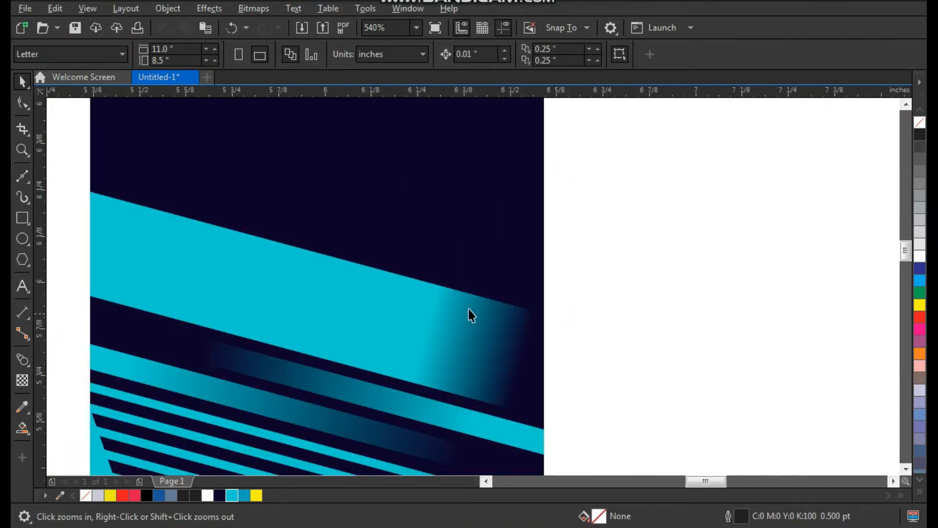
left_click(24, 178)
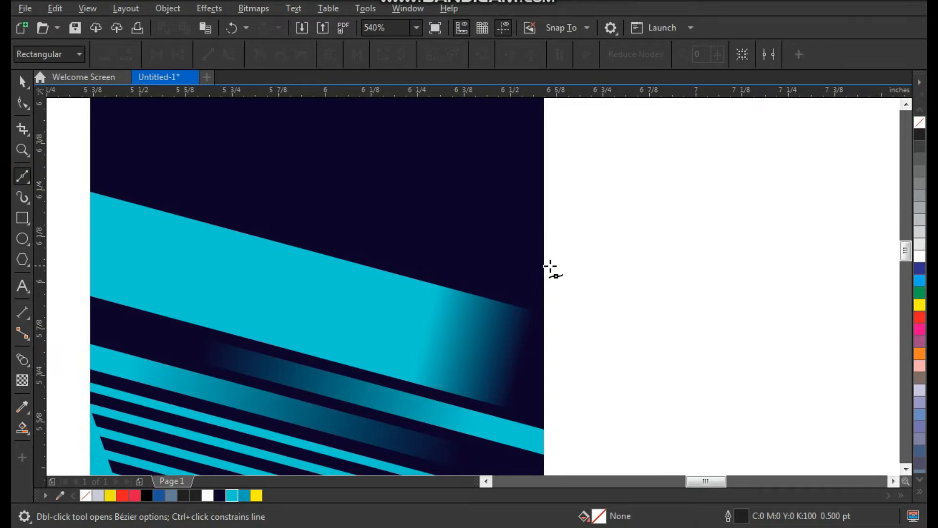
left_click(195, 179)
left_click(549, 307)
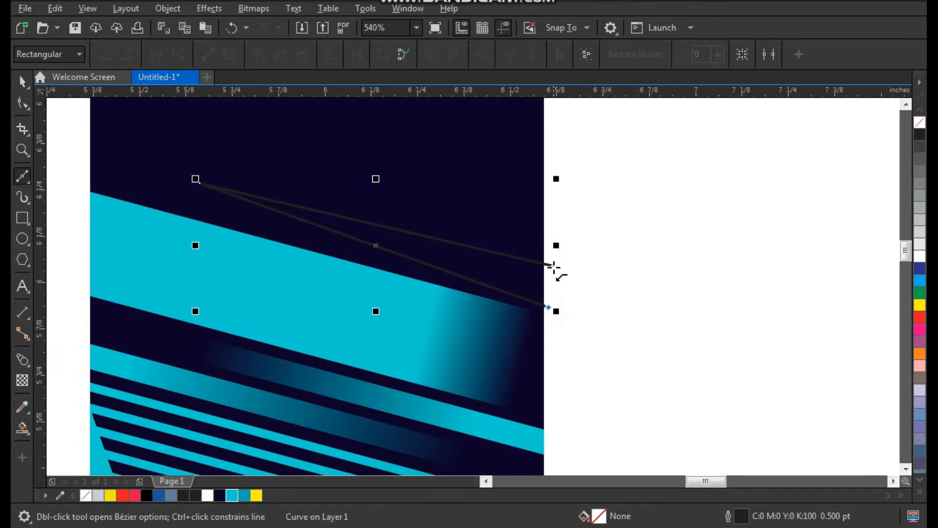
left_click(552, 265)
key("space")
Intersect the thin triangle with the navy background rectangle and delete the original triangle
left_click(523, 235)
left_click(551, 276, "shift")
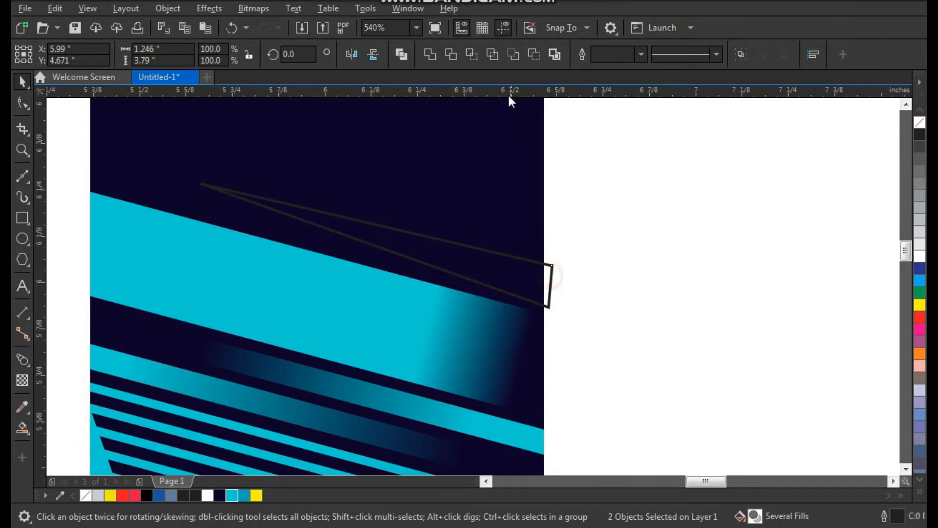
left_click(470, 55)
left_click(556, 223)
left_click(552, 275)
key("Delete")
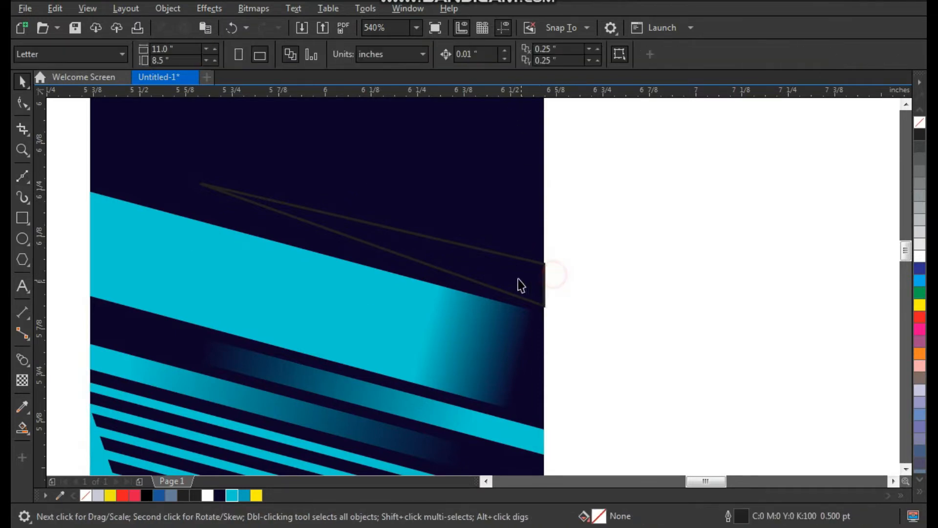
Fill the trimmed triangle with cyan (#00CFD5) and remove its outline
left_click(518, 278)
left_click(237, 495)
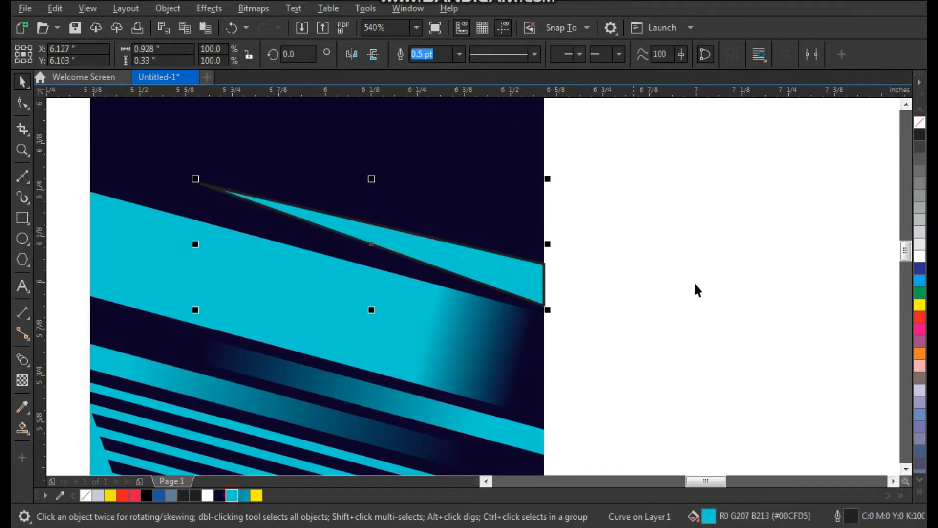
right_click(918, 123)
Apply a linear fountain transparency to the cyan triangle, fading out toward its pointed tip
key("z")
left_click_drag(678, 143, 134, 433)
left_click(22, 380)
left_click_drag(581, 257, 289, 180)
key("space")
left_click(748, 271)
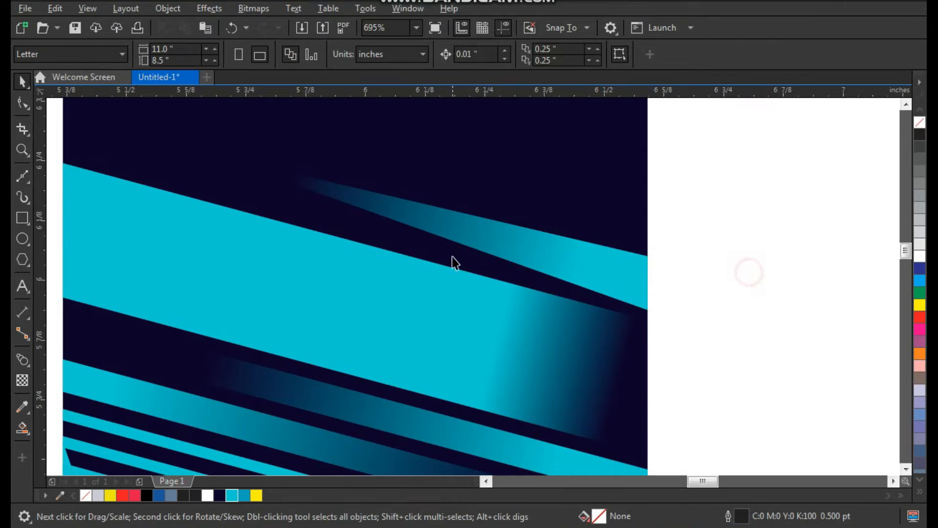
Create a horizontally mirrored copy of the whole panel, joined along its inner edge to form a symmetric front
scroll(455, 252, "down", 3)
key("z")
left_click_drag(553, 172, 415, 413)
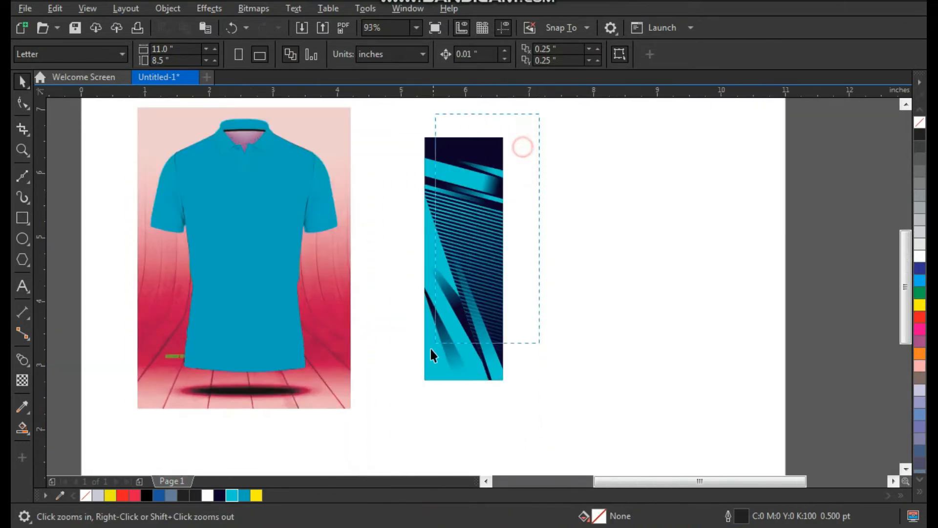
left_click_drag(430, 348, 401, 406)
left_click_drag(422, 259, 523, 256)
right_click(523, 256)
left_click(601, 184)
Group the panel with its mirrored copy
left_click_drag(605, 115, 414, 408)
key("ctrl+g")
left_click(645, 314)
left_click_drag(521, 321, 553, 322)
key("ctrl+z")
left_click(659, 272)
PowerClip the grouped symmetric design inside the body of the blue polo shirt
left_click(487, 264)
scroll(397, 282, "down", 2)
key("F2")
left_click_drag(539, 171, 306, 384)
left_click_drag(529, 254, 509, 252)
right_click(509, 252)
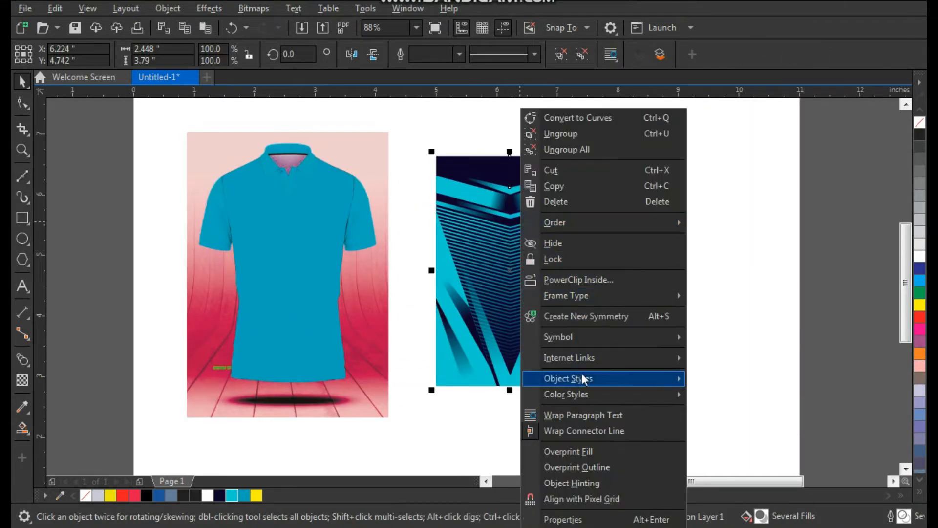
left_click(583, 279)
left_click(298, 328)
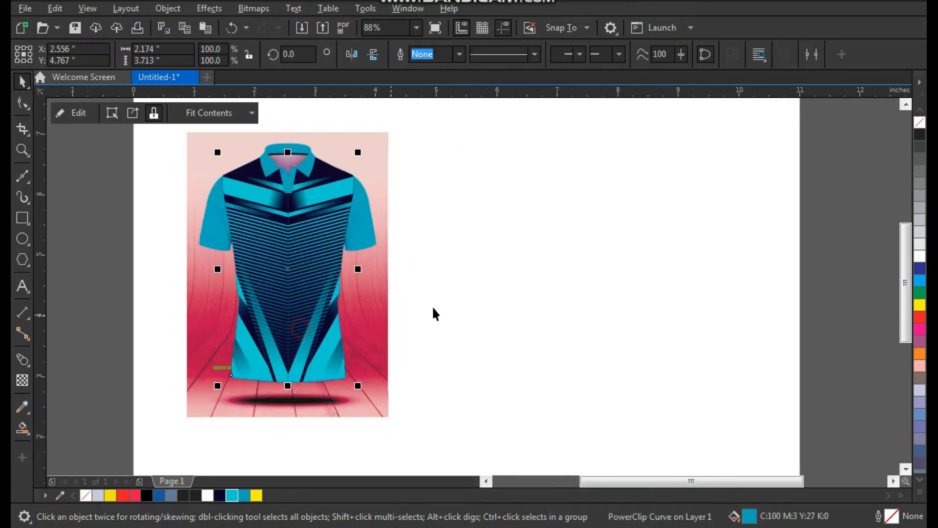
left_click(538, 296)
left_click(322, 279)
left_click(365, 381)
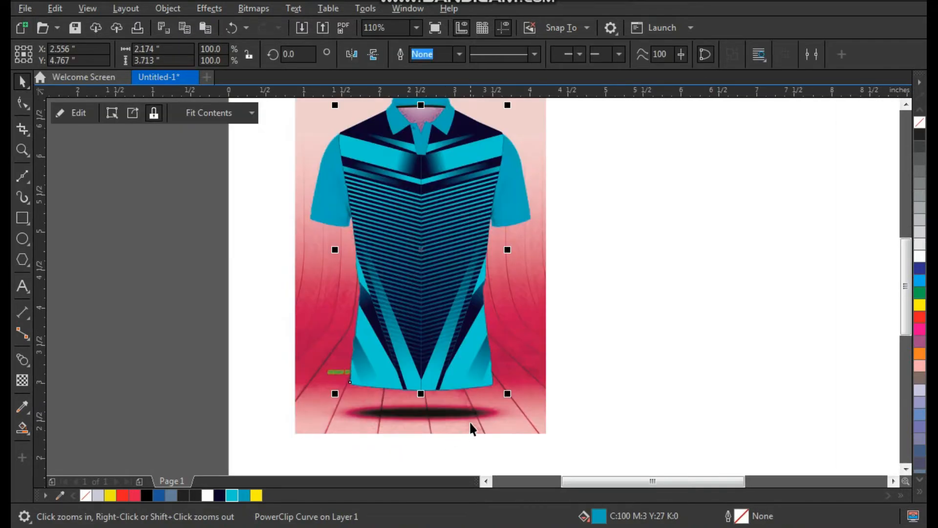
left_click_drag(319, 206, 578, 469)
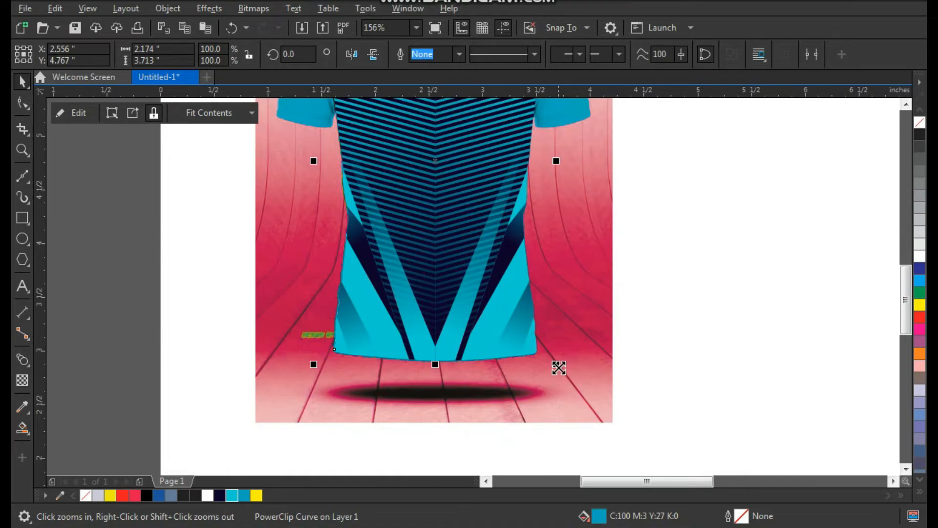
left_click_drag(557, 366, 577, 386)
key("ctrl+z")
left_click(516, 345, "ctrl")
left_click(637, 330)
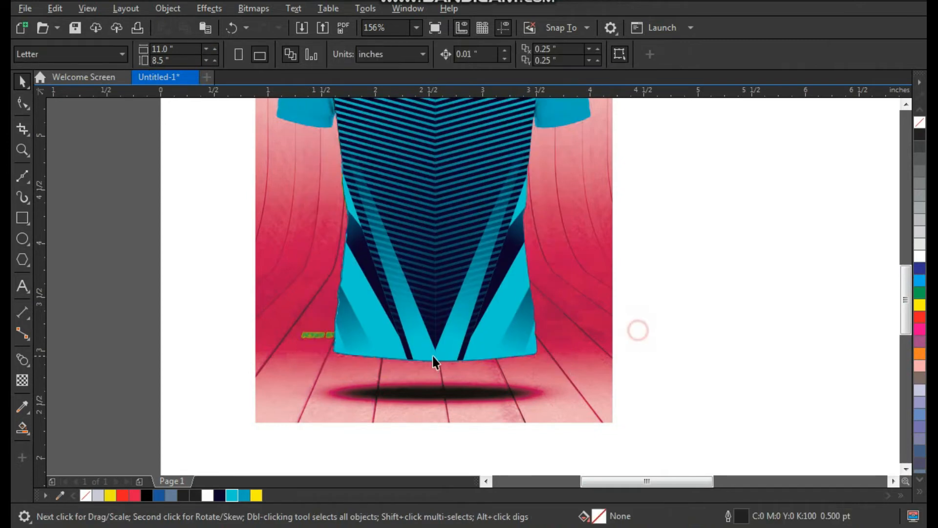
Examine how the mirrored stripe and wedge pattern sits on the polo shirt's front
scroll(414, 362, "down", 2)
key("F2")
left_click_drag(340, 167, 615, 412)
left_click(619, 360)
scroll(411, 339, "down", 2)
key("F2")
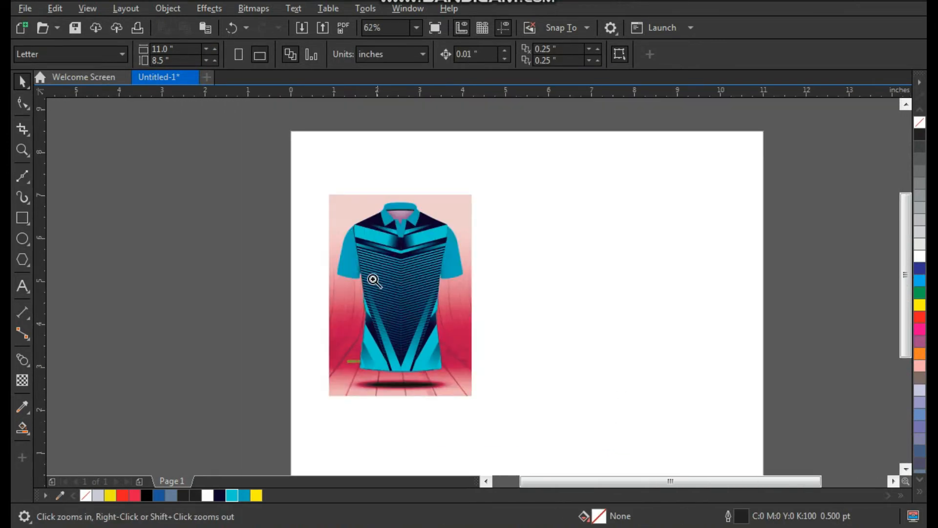
left_click_drag(399, 261, 557, 404)
key("F2")
left_click_drag(516, 150, 338, 422)
scroll(364, 281, "down", 2)
left_click_drag(294, 145, 601, 408)
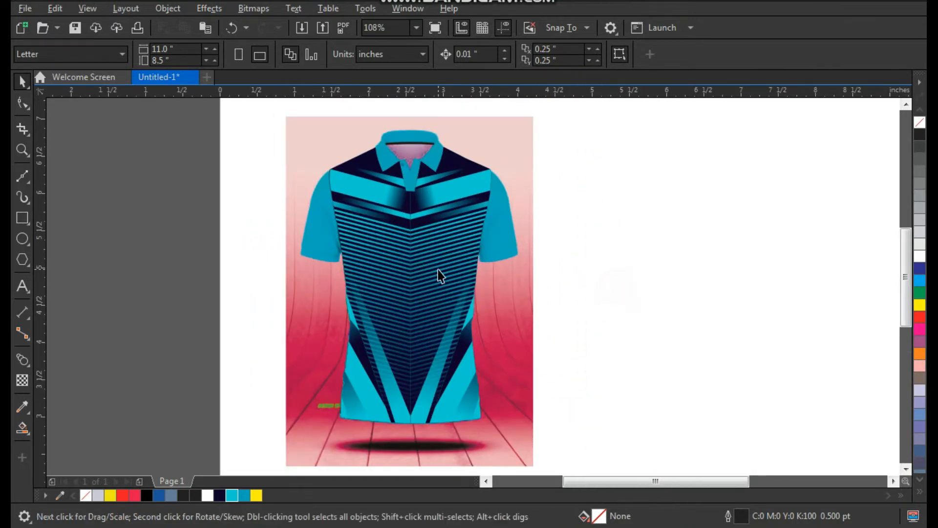
left_click_drag(425, 269, 434, 268)
key("ctrl+z")
left_click(572, 222)
scroll(429, 237, "down", 3)
key("z")
left_click_drag(348, 162, 487, 318)
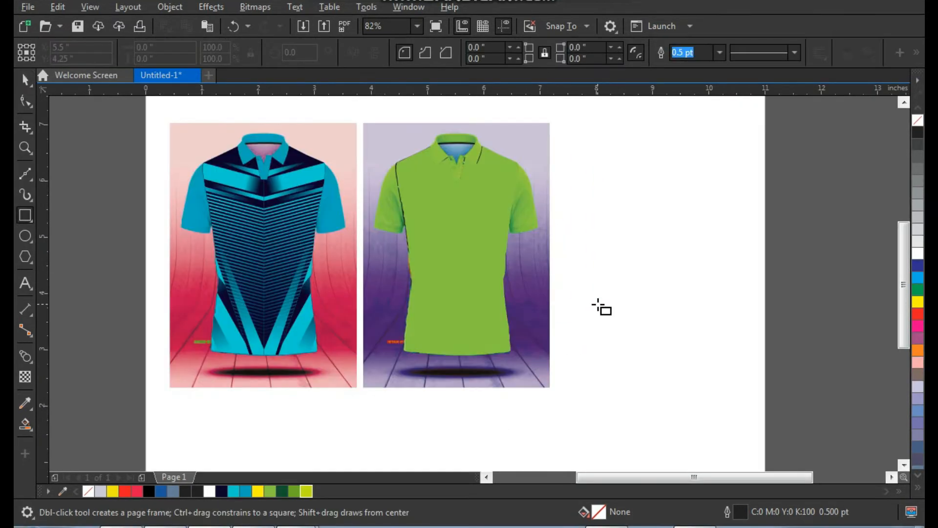
Draw a rectangle about 1.18 × 3.87 in over half of the green shirt and move it onto the blank page area beside it
key("space")
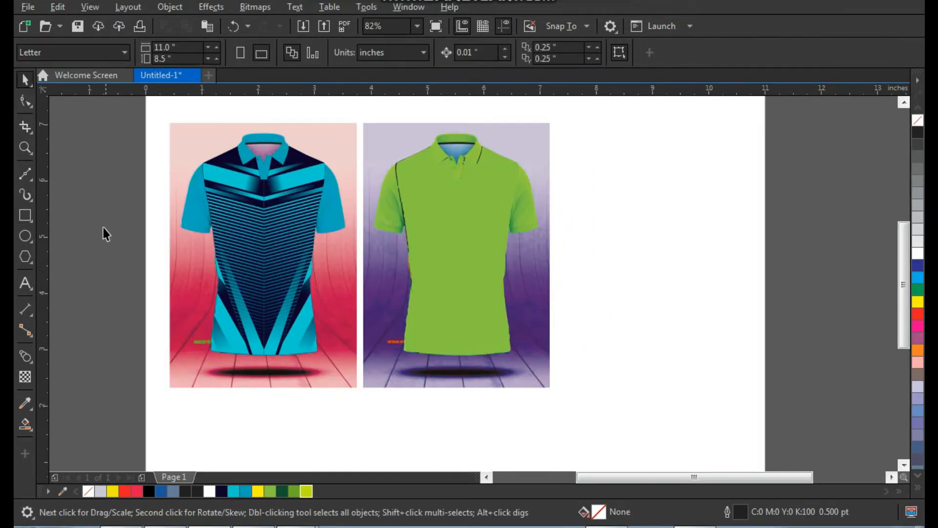
left_click(33, 211)
left_click_drag(459, 143, 393, 361)
key("space")
left_click_drag(437, 213, 614, 238)
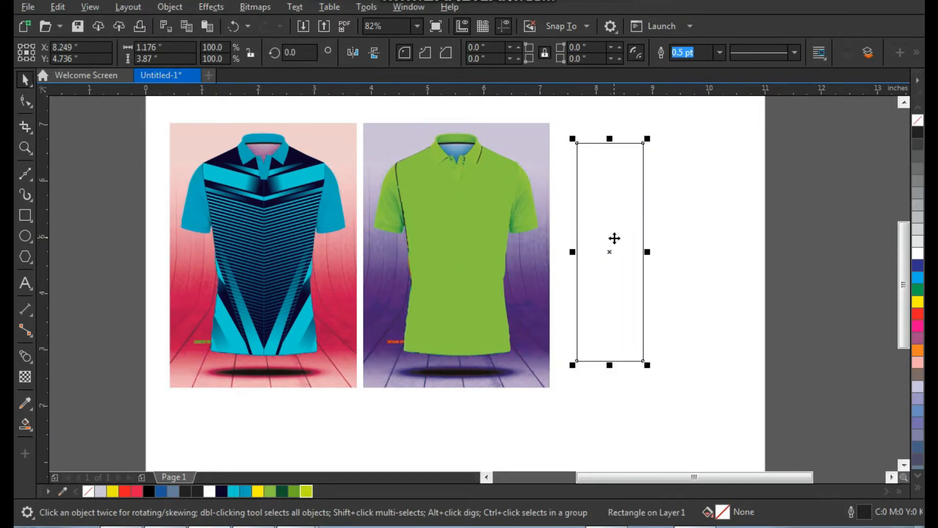
Draw a diagonal line sloping down across the rectangle's upper part and copy it below to outline one wide and one narrow band
left_click(667, 225)
left_click(628, 218)
key("shift+F2")
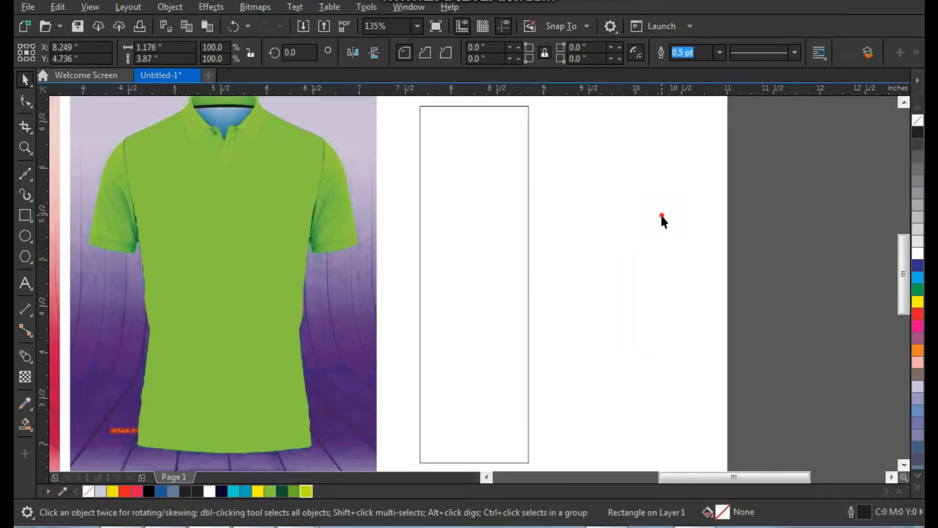
left_click(661, 216)
key("F2")
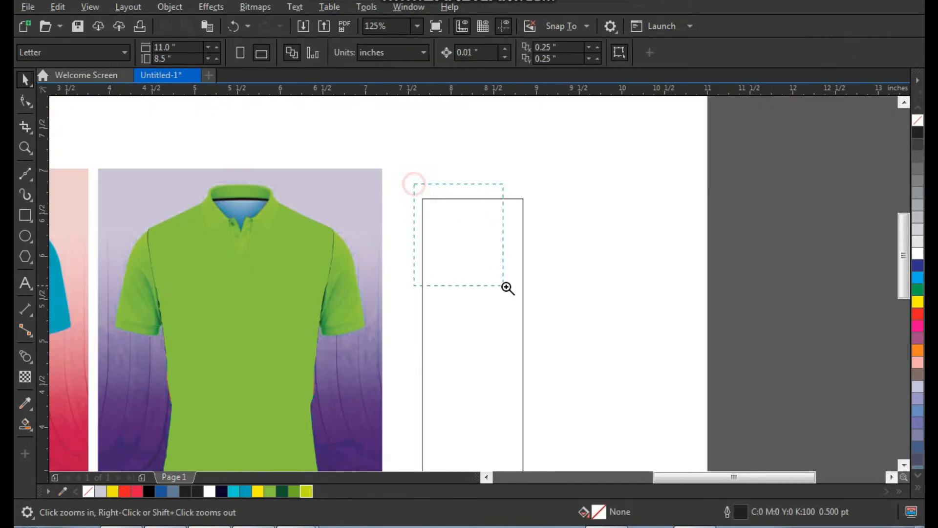
left_click_drag(507, 288, 550, 321)
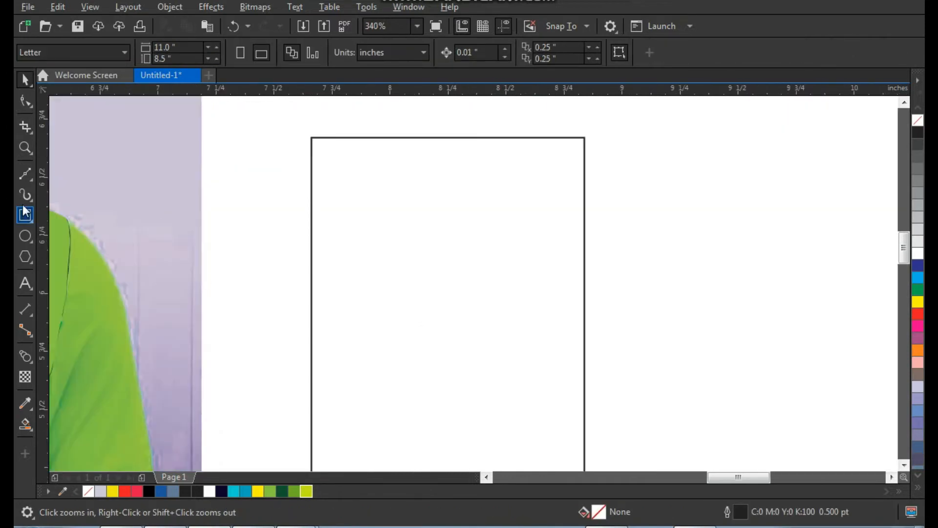
left_click(602, 328)
key("space")
left_click_drag(453, 275, 455, 306)
left_click(650, 280)
key("z")
left_click_drag(632, 247, 357, 352)
Fill the wide and narrow bands between the diagonal lines with blue-grey using Smart Fill
left_click(29, 424)
left_click(280, 202)
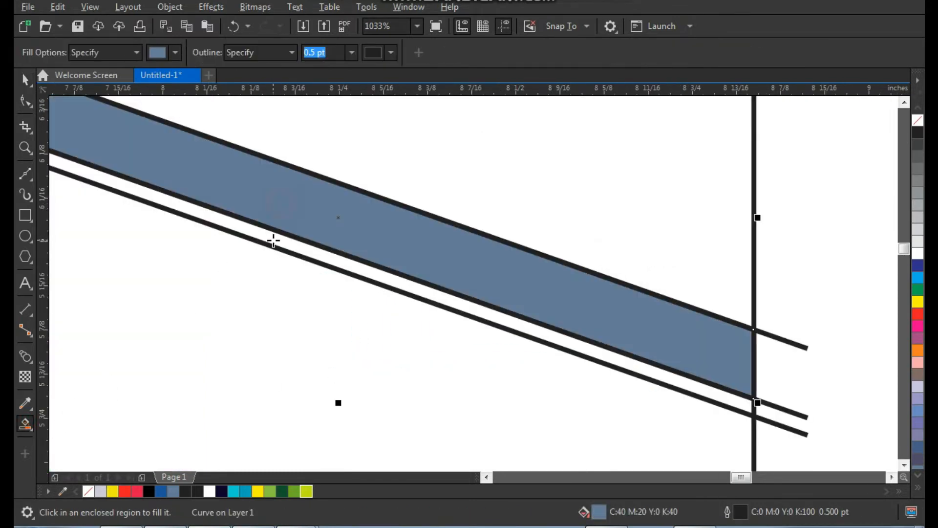
left_click(283, 244)
Delete the diagonal guide lines and place a copy of the wide and narrow band pair directly beneath the first
key("space")
scroll(533, 243, "down", 1)
left_click(671, 248)
left_click_drag(681, 247, 594, 351)
key("Delete")
key("ctrl+z")
left_click(621, 316, "shift")
right_click(594, 351)
Fill both narrow bands with black and remove their outlines
key("F2")
mouse_move(558, 278)
left_mouse_down()
mouse_move(616, 385)
mouse_move(607, 315)
left_mouse_up()
left_click(711, 272)
scroll(564, 297, "down", 2)
key("F2")
left_click_drag(633, 198, 459, 351)
left_click_drag(542, 297, 558, 303)
key("ctrl+z")
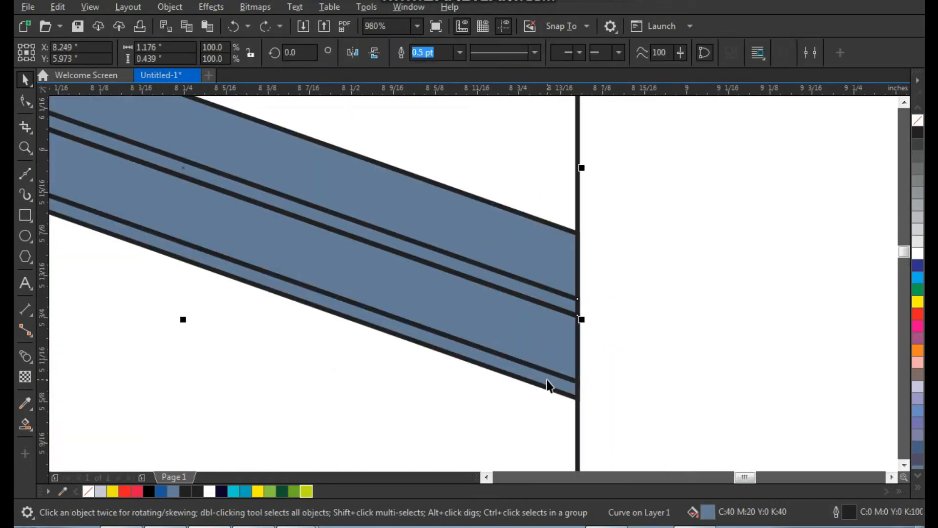
left_click(546, 379, "shift")
left_click(917, 133)
right_click(917, 121)
left_click(768, 201)
Fill the upper wide band with dark green (#12542E)
left_click(535, 253)
scroll(554, 251, "down", 1)
key("F2")
left_click_drag(601, 180, 325, 349)
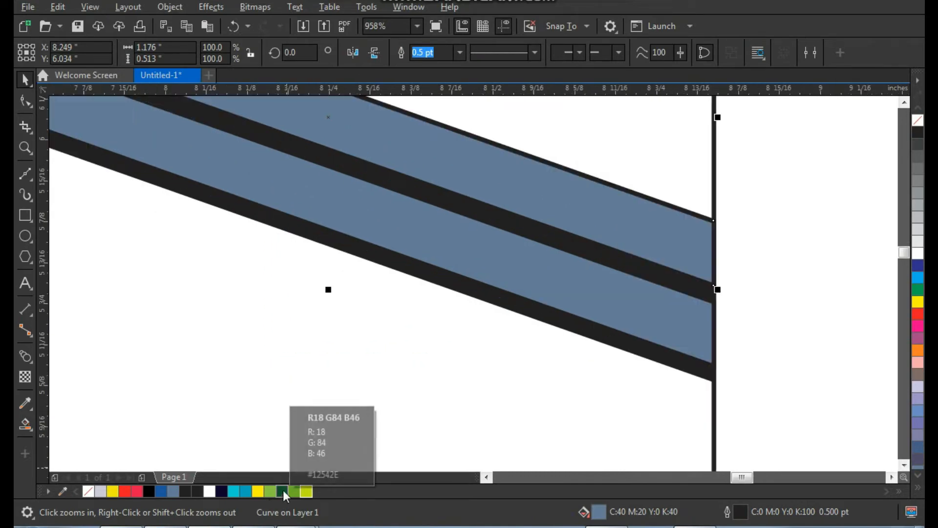
left_click(282, 491)
Apply a linear fountain fill from dark green to light green along the upper wide band and remove its outline
key("F3")
left_click_drag(653, 134, 171, 366)
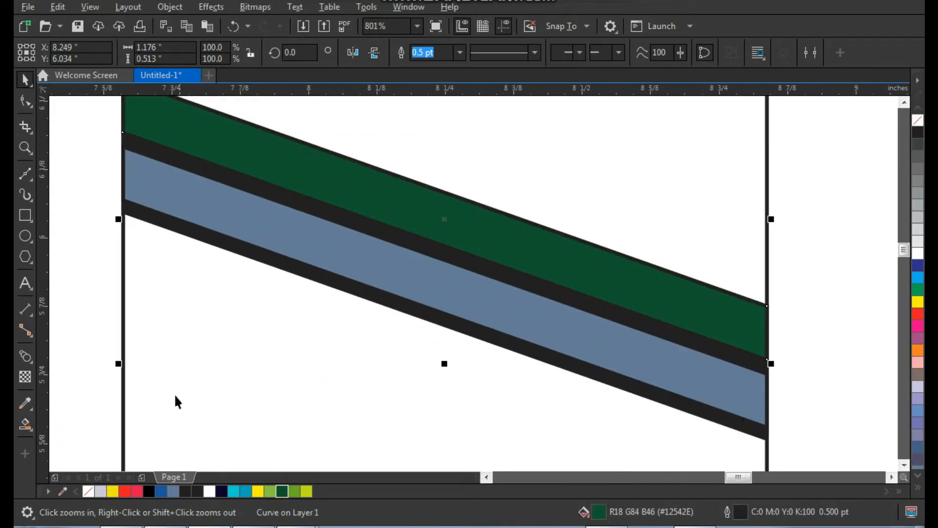
left_click(28, 426)
left_click_drag(184, 130, 679, 303)
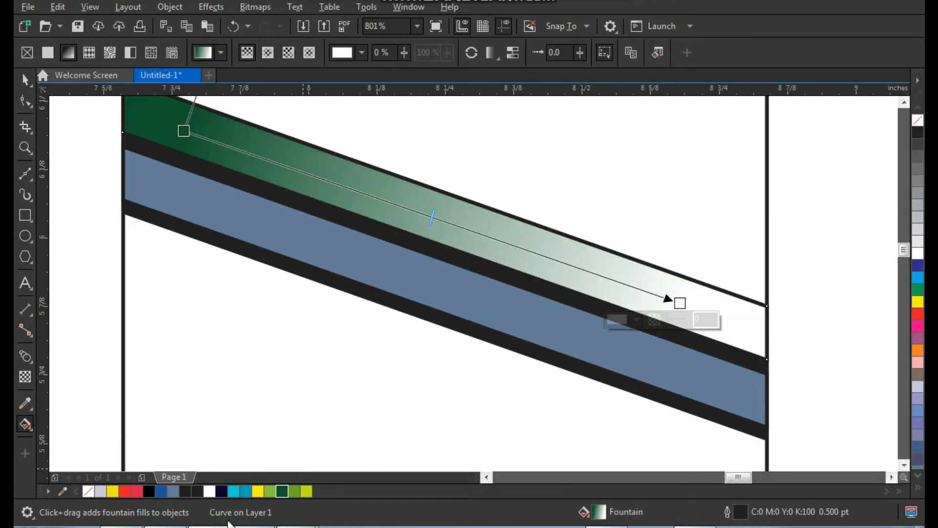
left_click_drag(294, 491, 679, 304)
left_click(26, 80)
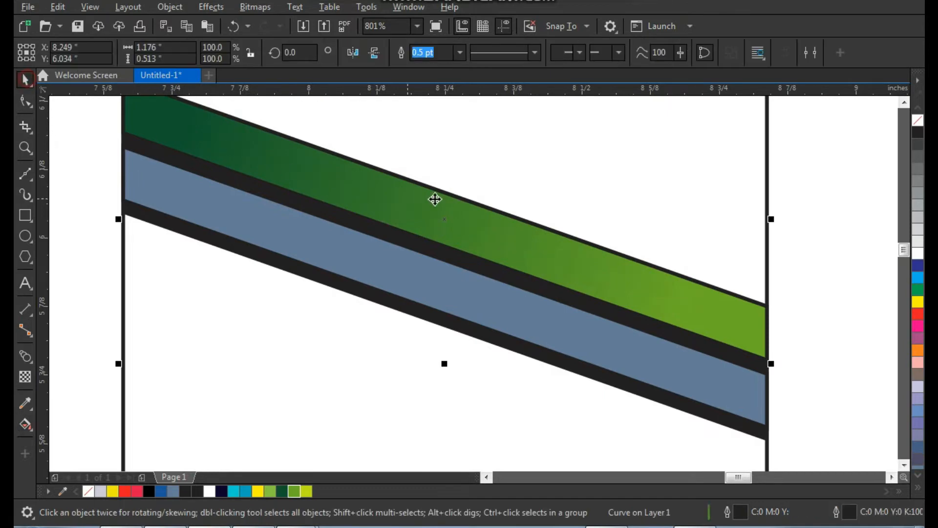
scroll(743, 178, "down", 1)
right_click(917, 121)
left_click(819, 175)
Copy the fill and outline properties of the green gradient band to the blue-grey band below it
key("z")
left_click_drag(827, 132, 465, 356)
key("space")
left_click(486, 290)
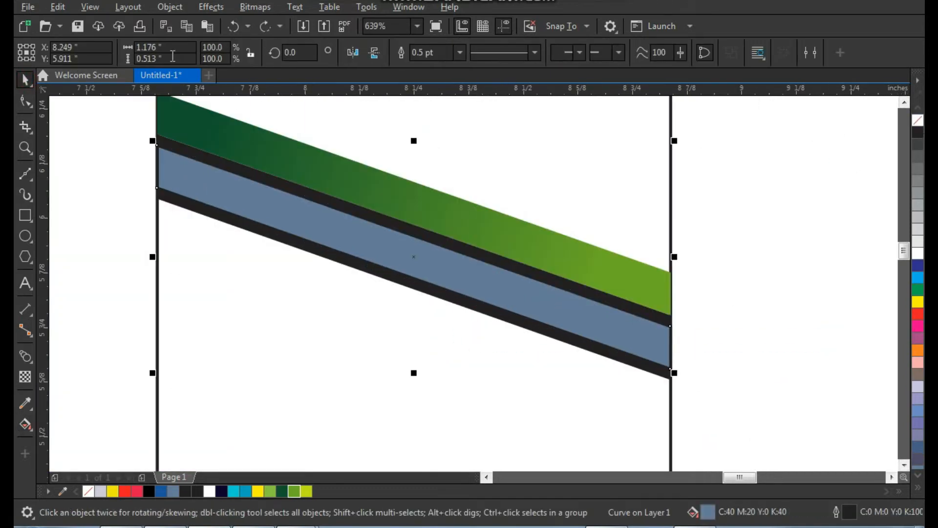
left_click(57, 11)
left_click(120, 109)
left_click(353, 241)
left_click(362, 228)
left_click(366, 214)
left_click(477, 288)
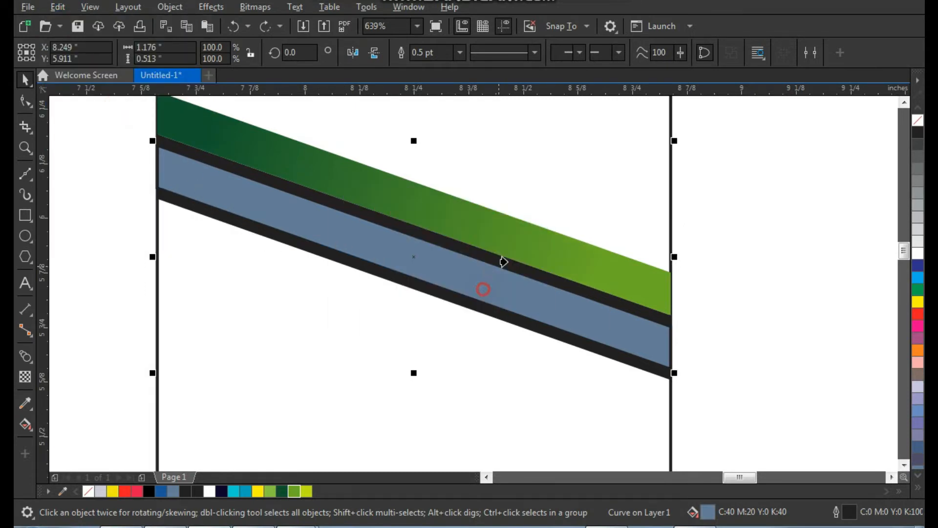
left_click(529, 239)
left_click(745, 215)
Fill the enclosed region above the green bands with Smart Fill and select the new shape
scroll(456, 266, "down", 3)
key("z")
left_click_drag(299, 151, 616, 366)
left_click(509, 216)
key("shift+F2")
left_click(561, 209)
key("F2")
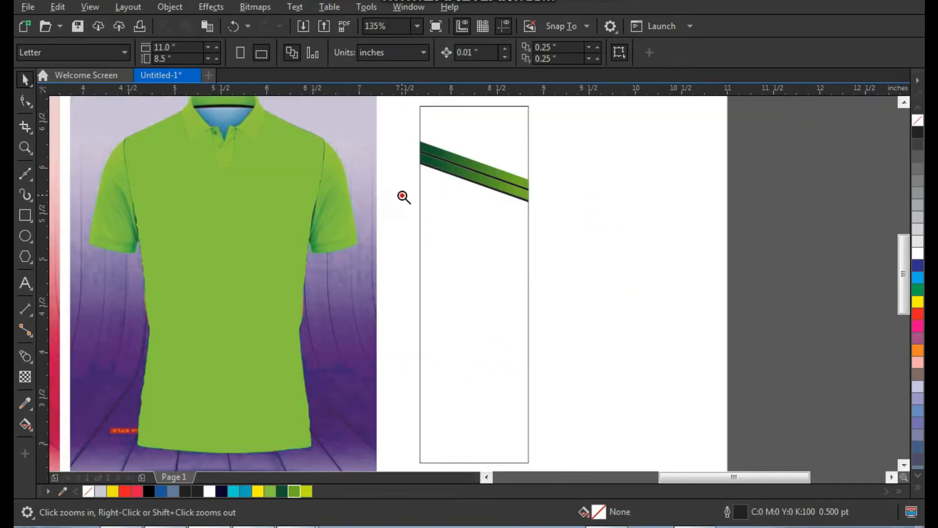
left_click_drag(402, 197, 590, 110)
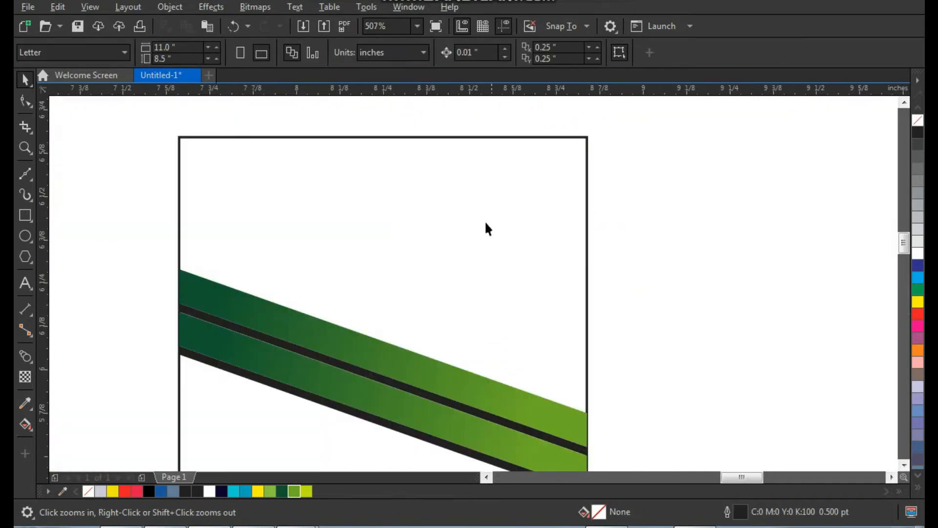
left_click(24, 425)
left_click(31, 429)
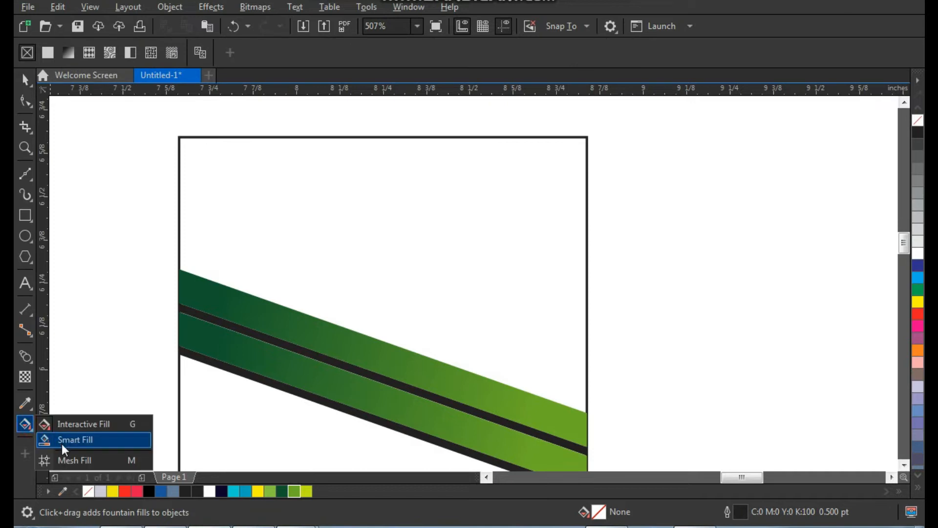
left_click(62, 444)
left_click(410, 236)
key("space")
left_click(650, 221)
left_click(498, 245)
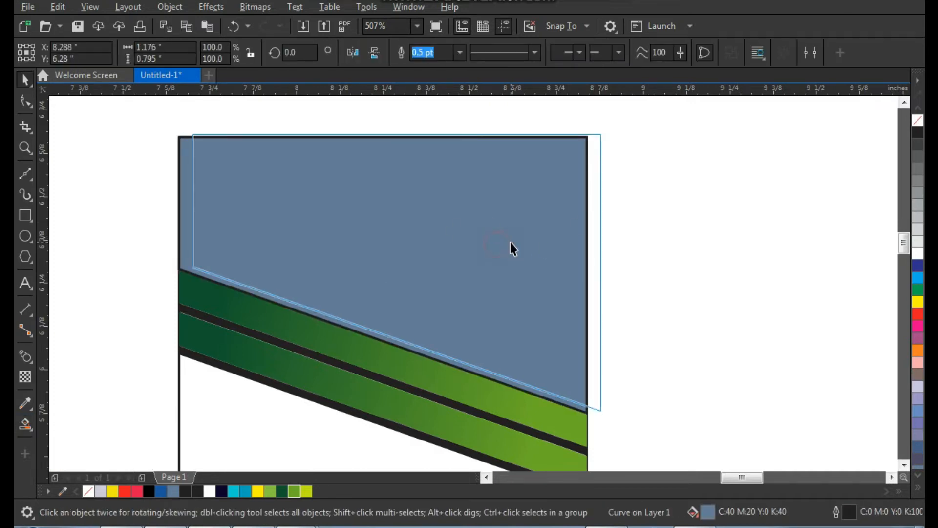
Give the large shape above the bands a vertical linear fountain fill from dark green (#12542E) down to light green
left_click(279, 491)
key("z")
left_click_drag(677, 120, 296, 435)
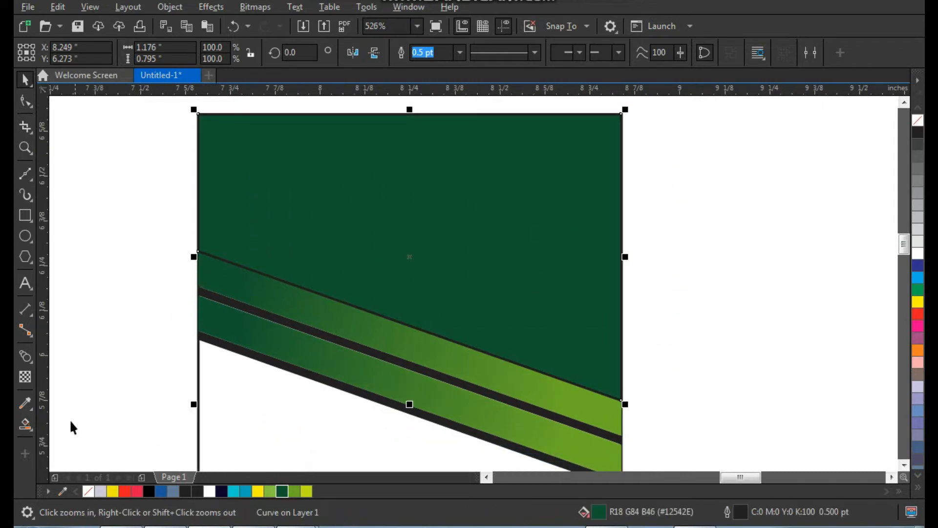
left_click(27, 432)
left_click(98, 421)
left_click_drag(510, 156, 510, 322)
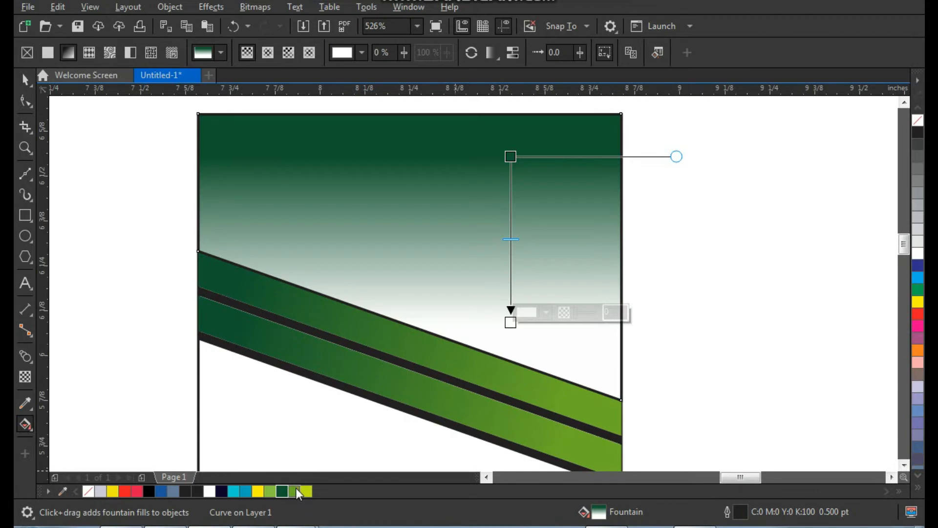
left_click_drag(296, 488, 511, 323)
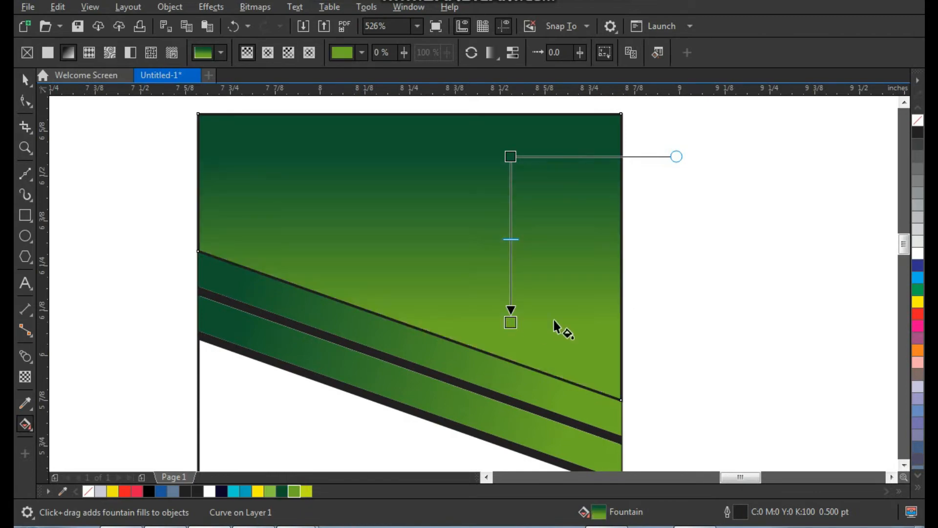
left_click(690, 301)
left_click(26, 79)
Draw a straight slanted line about 0.68 in wide and 0.37 in high from the lower green band down across the panel's left edge
scroll(254, 247, "down", 4)
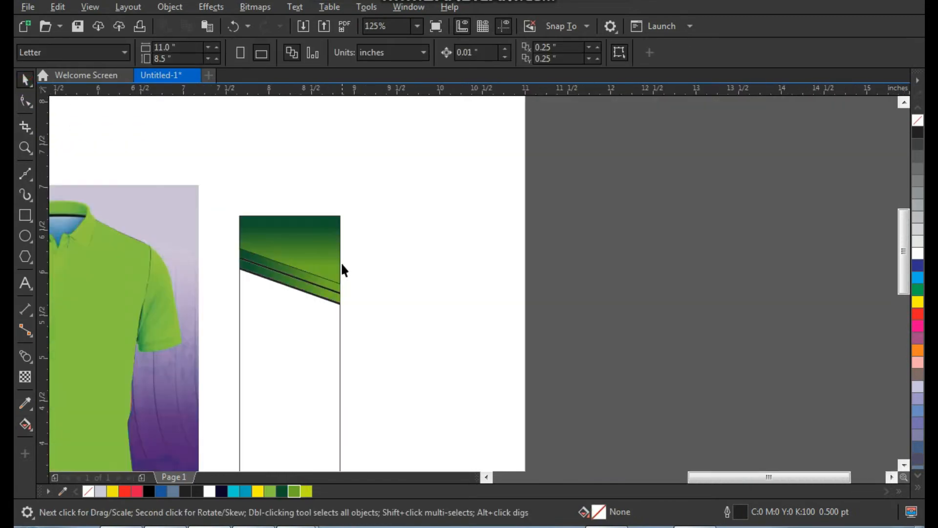
key("z")
left_click(311, 293)
left_click_drag(548, 197, 277, 351)
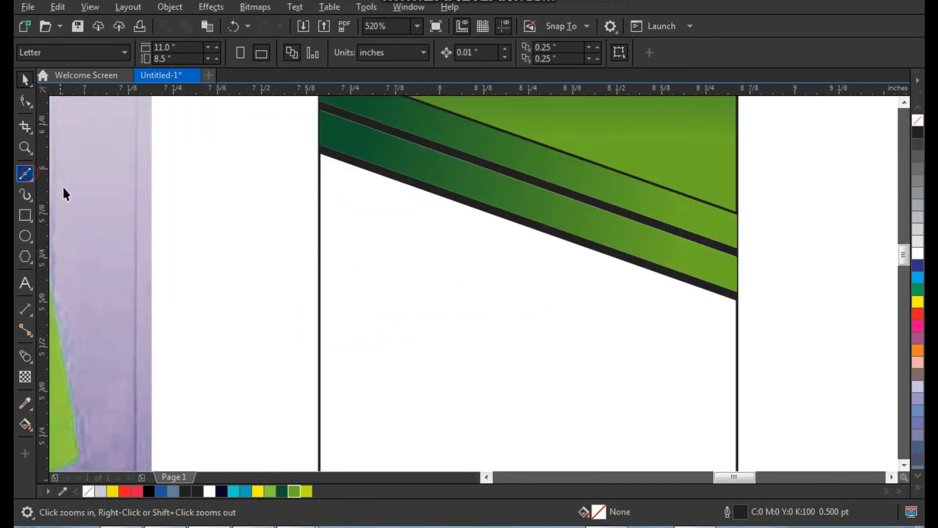
left_click(75, 203)
left_click(536, 205)
left_click(294, 336)
key("space")
Fill the triangular region between the lower band, the slanted line and the panel's left edge with Smart Fill, and delete the line
key("z")
left_click_drag(293, 151, 557, 332)
left_click(27, 423)
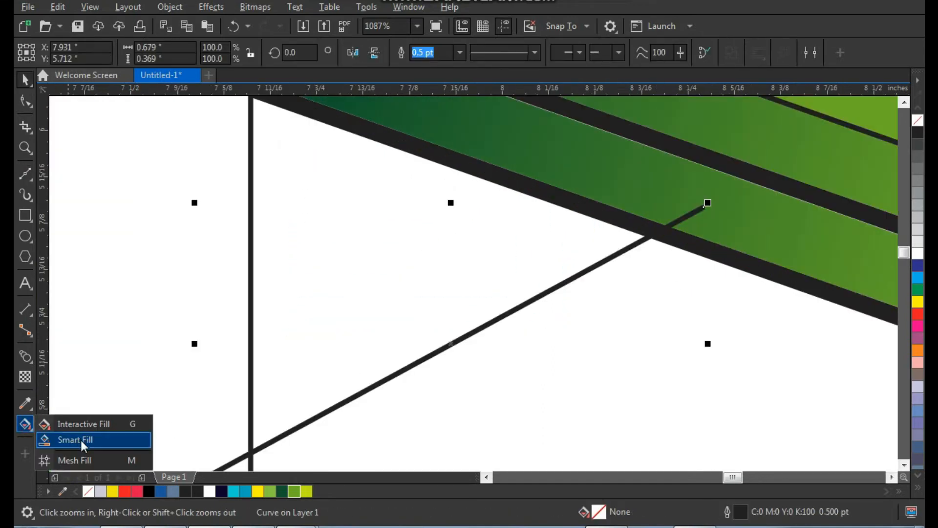
left_click(80, 439)
left_click(314, 293)
key("space")
left_click(219, 264)
scroll(401, 274, "down", 1)
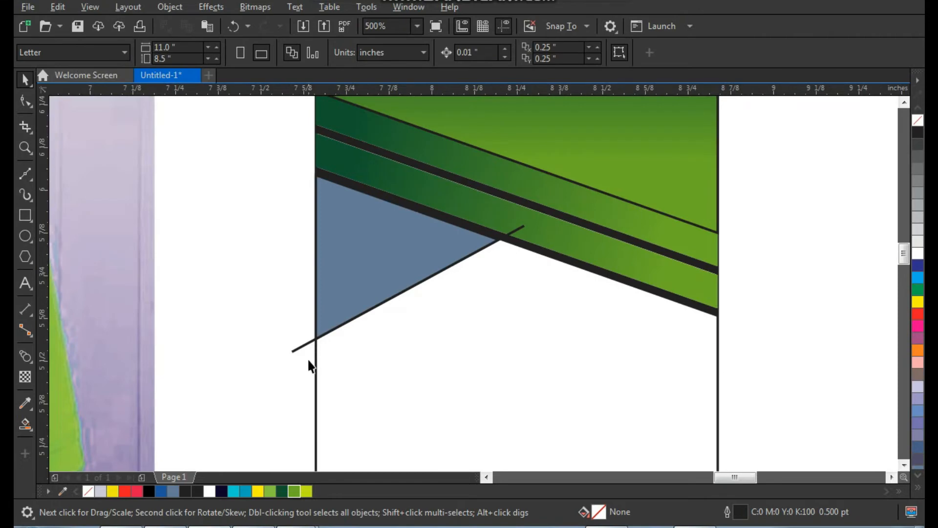
left_click(300, 345)
key("Delete")
Fill the blue-grey triangle below the bands with light green (#6DAB24) and remove its outline
left_click(274, 339)
left_click(394, 264)
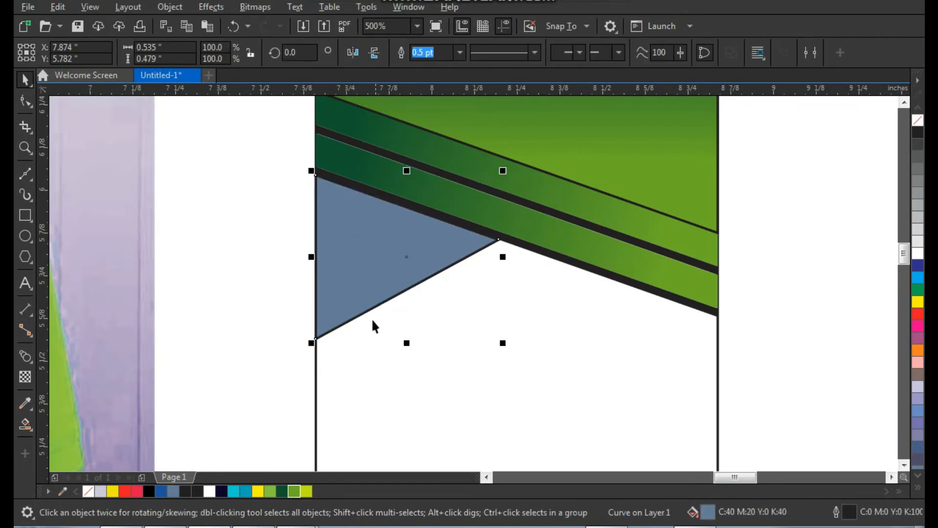
left_click(293, 491)
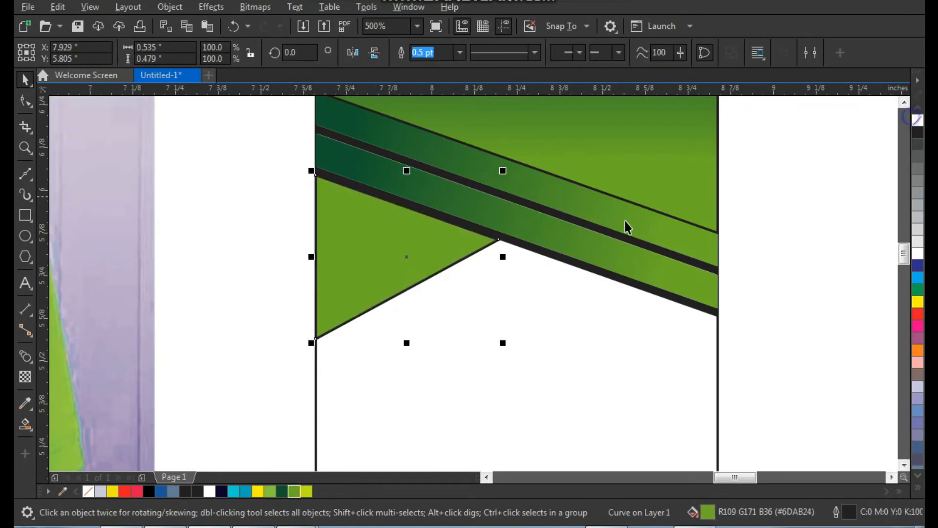
scroll(429, 235, "down", 1)
key("F2")
left_click_drag(358, 171, 506, 300)
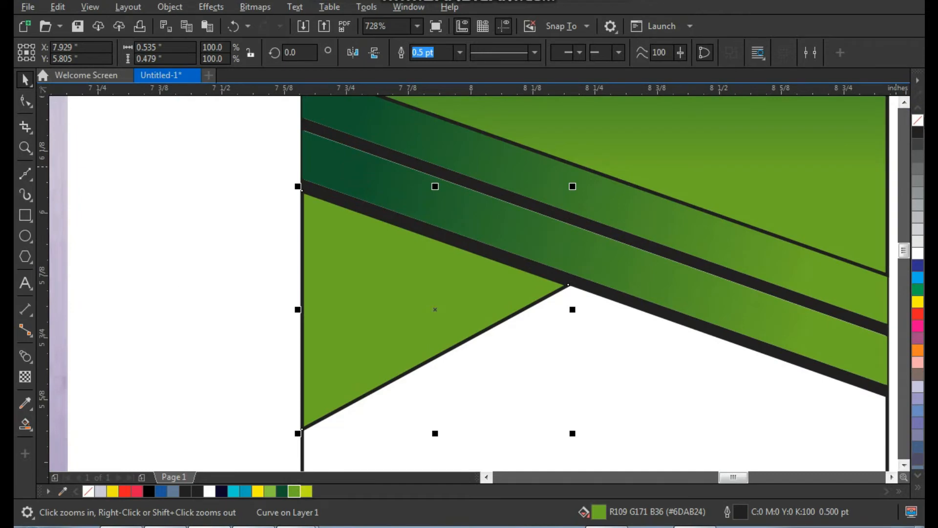
right_click(918, 120)
Remove the outline of the large gradient shape above the green bands
scroll(516, 232, "down", 2)
key("F2")
left_click_drag(466, 151, 637, 326)
left_click(569, 220)
left_click(660, 245)
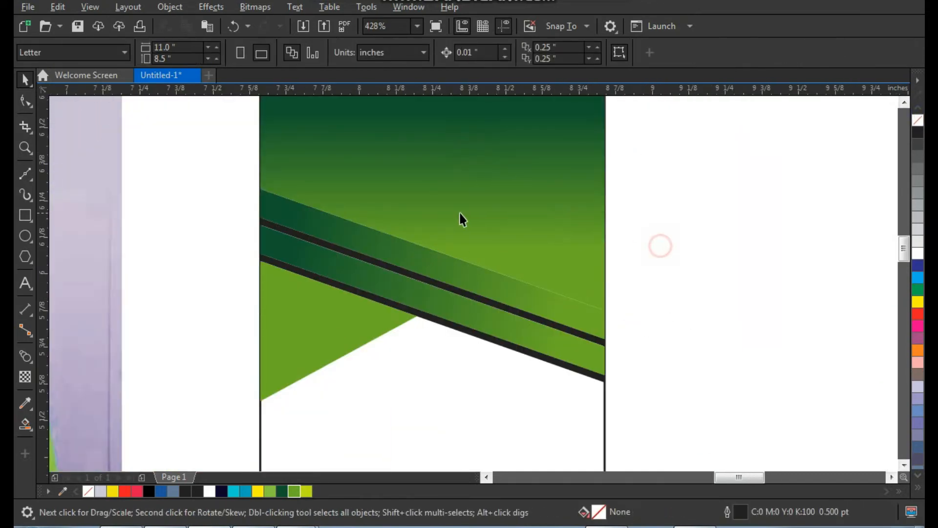
Draw a short slanted line from the lower green band across the upper corner of the green triangle, past the panel's left edge
scroll(459, 211, "down", 2)
key("F2")
left_click_drag(363, 169, 494, 380)
left_click(25, 173)
key("F2")
left_click_drag(217, 174, 391, 356)
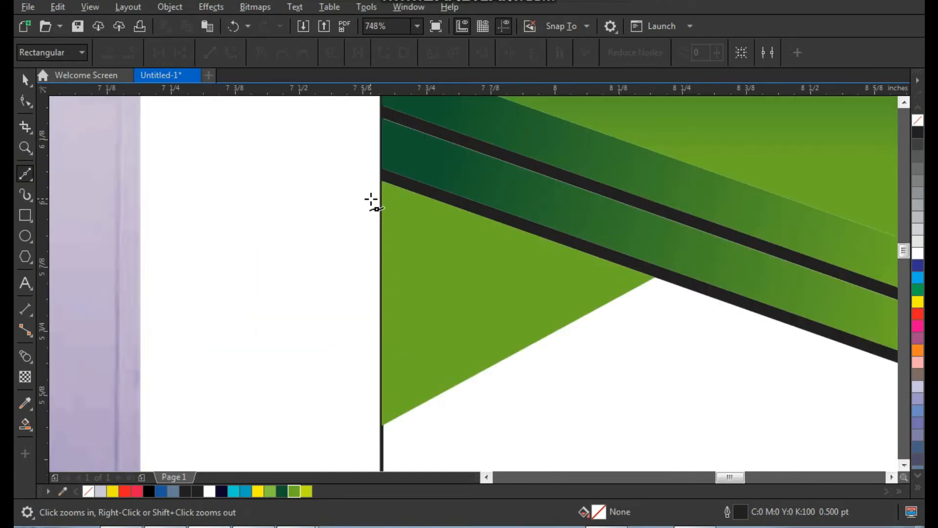
left_click(460, 176)
left_click(293, 292)
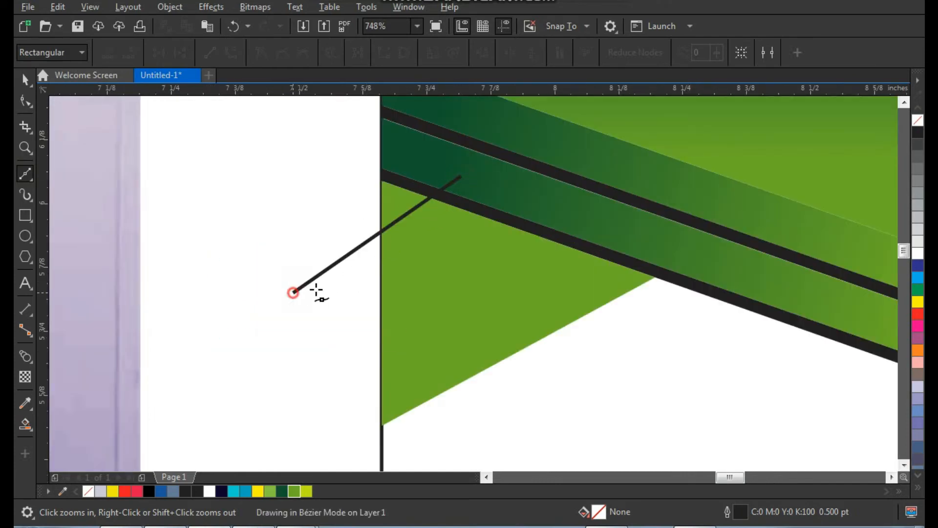
key("space")
Enlarge the slanted line to about 0.574 by 0.399 in and repeat copies of it at even spacing down the green triangle
left_click_drag(464, 296, 527, 348)
left_click_drag(404, 215, 443, 234)
key("ctrl+r")
key("ctrl+r")
key("ctrl+r")
key("ctrl+r")
key("ctrl+r")
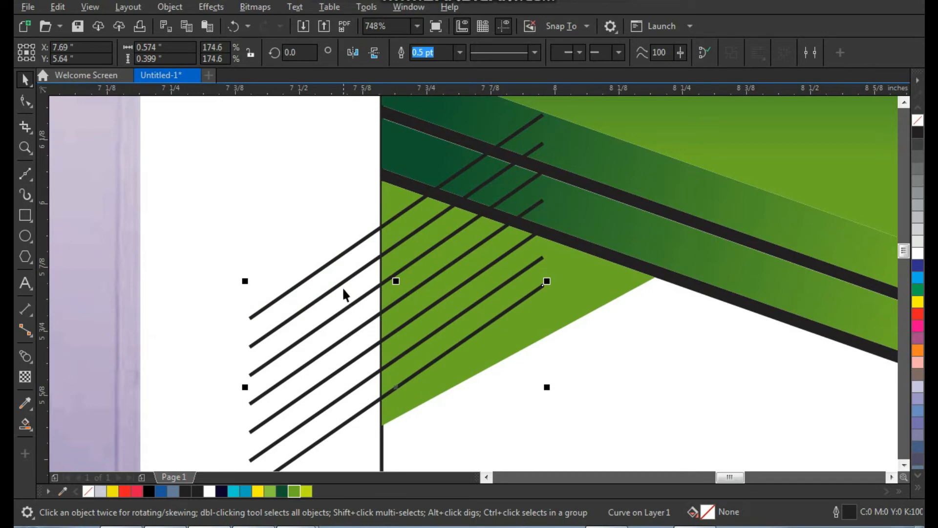
Try to group the slanted lines and centre them horizontally on the green triangle
scroll(322, 263, "down", 3)
scroll(303, 231, "up", 2)
left_click_drag(320, 235, 361, 420)
key("ctrl+g")
left_click(520, 285, "shift")
key("c")
left_click(344, 261)
key("ctrl+z")
Group all the slanted lines and align their centres with the green triangle horizontally and vertically
left_click(355, 230)
left_click_drag(321, 232, 379, 423)
key("ctrl+g")
left_click(518, 289, "shift")
key("c")
key("e")
Move the group of slanted lines to about X 7.833, Y 5.902 in over the green triangle
left_click(352, 263)
left_click_drag(494, 291, 464, 272)
key("z")
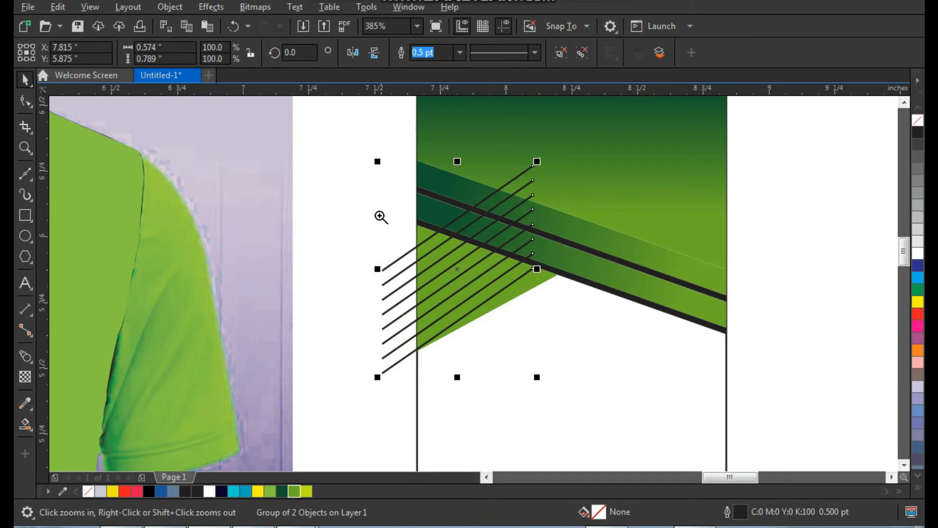
left_click(521, 334)
left_click_drag(538, 203, 546, 192)
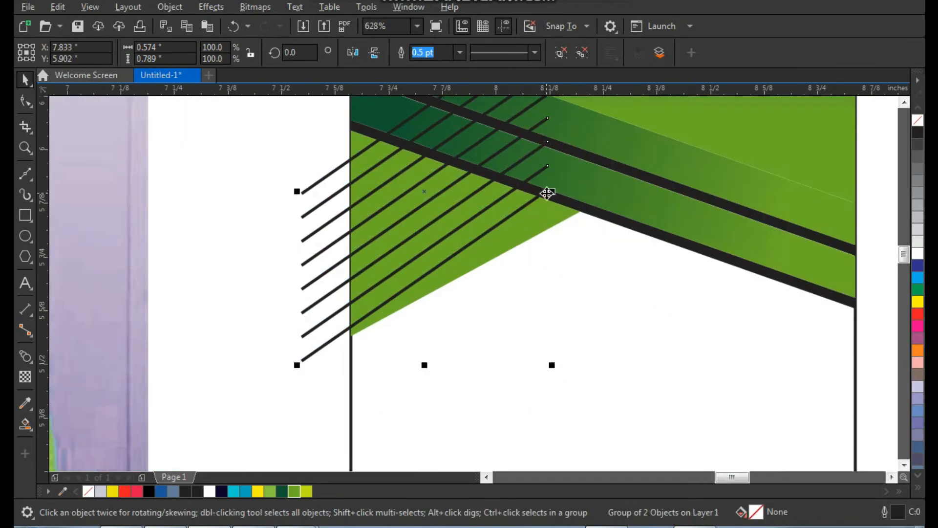
Rotate the line group to about 356.7 degrees and shift it slightly up over the triangle
left_click(547, 193)
left_click_drag(558, 368, 551, 383)
left_click(502, 226)
left_click_drag(502, 225, 507, 221)
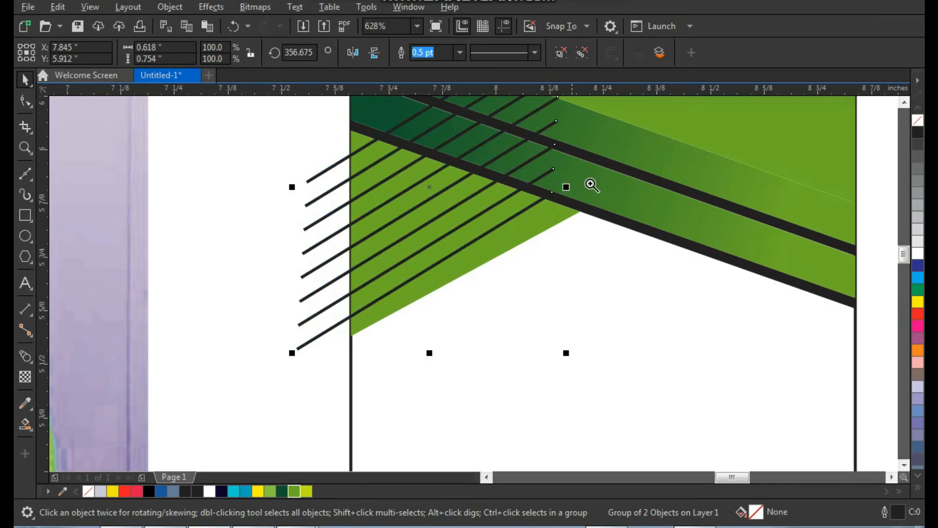
Set the outline of the slanted line group to yellow with a width of 1.5 pt
key("z")
left_click(498, 227)
right_click(918, 301)
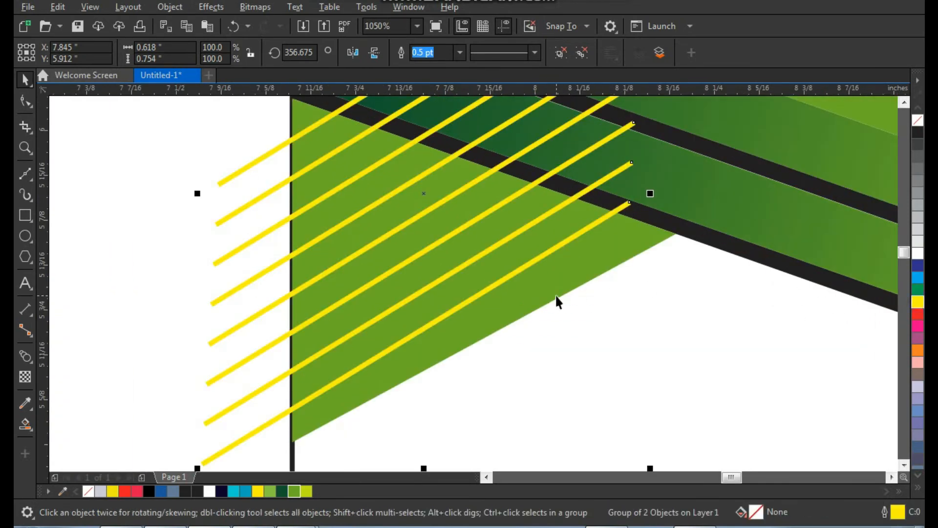
left_click(460, 53)
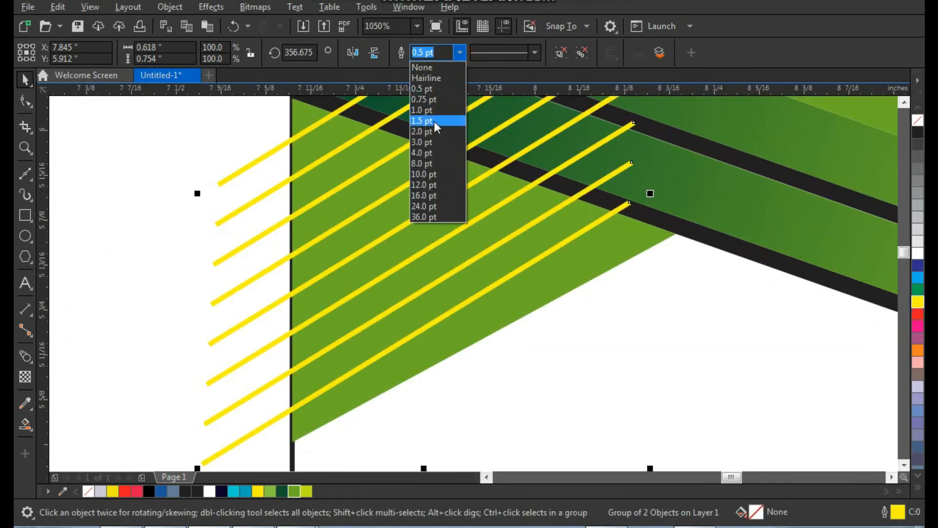
left_click(434, 121)
scroll(425, 230, "down", 2)
scroll(415, 220, "up", 2)
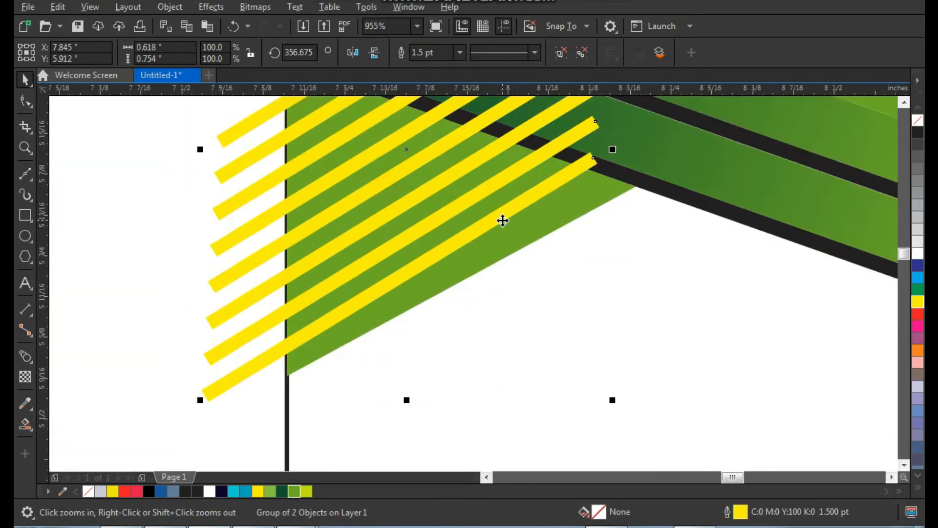
PowerClip the yellow line group inside the green triangle
right_click(506, 218)
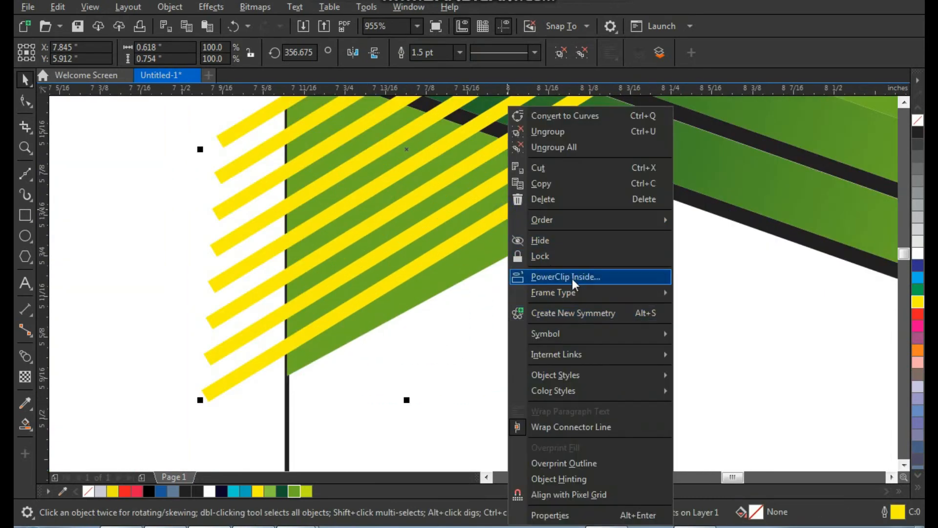
left_click(567, 276)
left_click(537, 226)
left_click(222, 232)
scroll(343, 268, "down", 2)
key("F2")
left_click_drag(304, 172, 640, 453)
left_click(651, 379)
Draw a straight line about 1.4 in wide and 0.64 in high, sloping down to the right across the panel's lower part
scroll(499, 289, "down", 2)
key("F2")
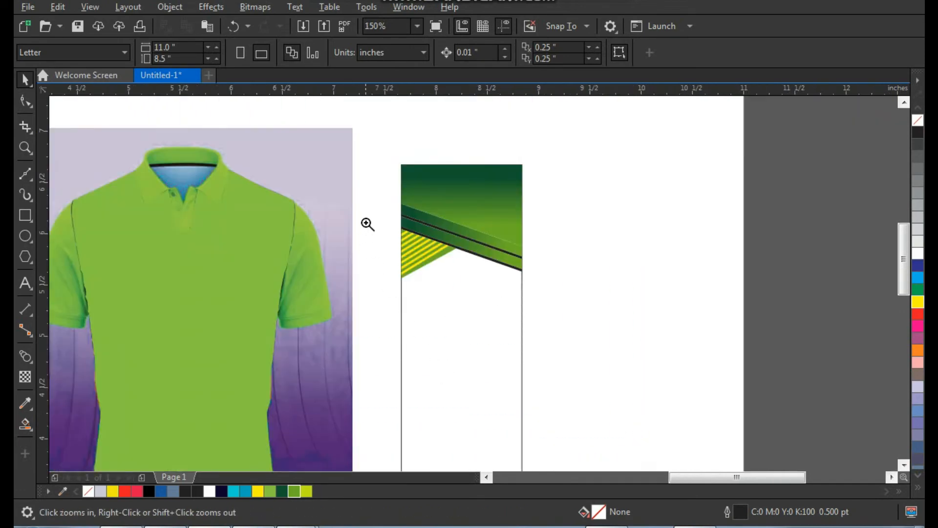
left_click_drag(367, 224, 657, 493)
scroll(460, 362, "down", 2)
key("F2")
left_click_drag(408, 321, 508, 416)
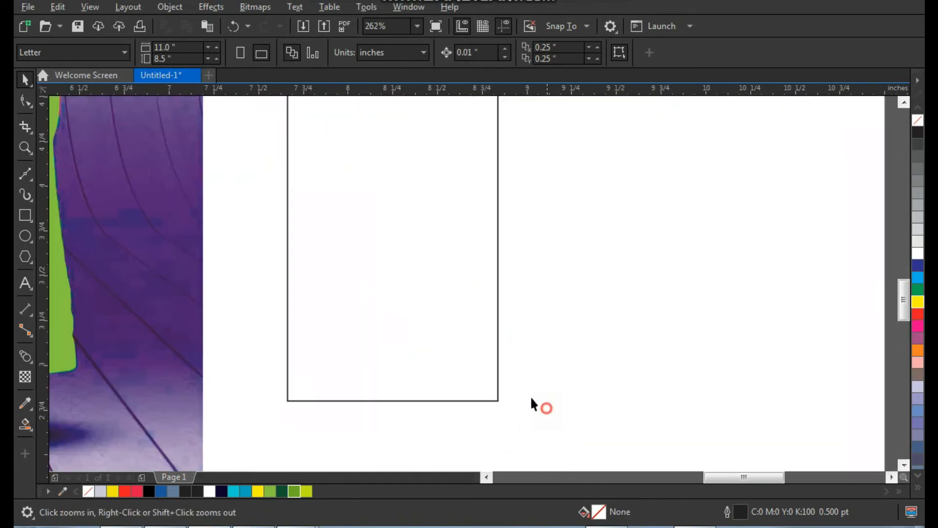
left_click(26, 173)
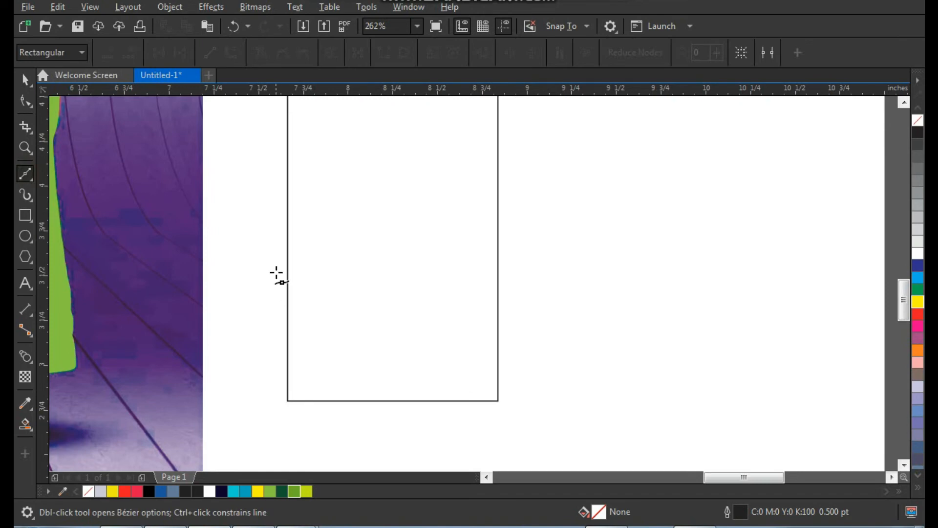
left_click_drag(279, 249, 530, 364)
key("space")
Move the slanted line up in the panel to about Y 3.58 in
scroll(556, 310, "down", 2)
key("F2")
left_click_drag(622, 145, 381, 400)
left_click_drag(446, 337, 450, 305)
Fill the enclosed panel region below the slanted line with Smart Fill and delete the line
key("F2")
left_click_drag(603, 202, 335, 436)
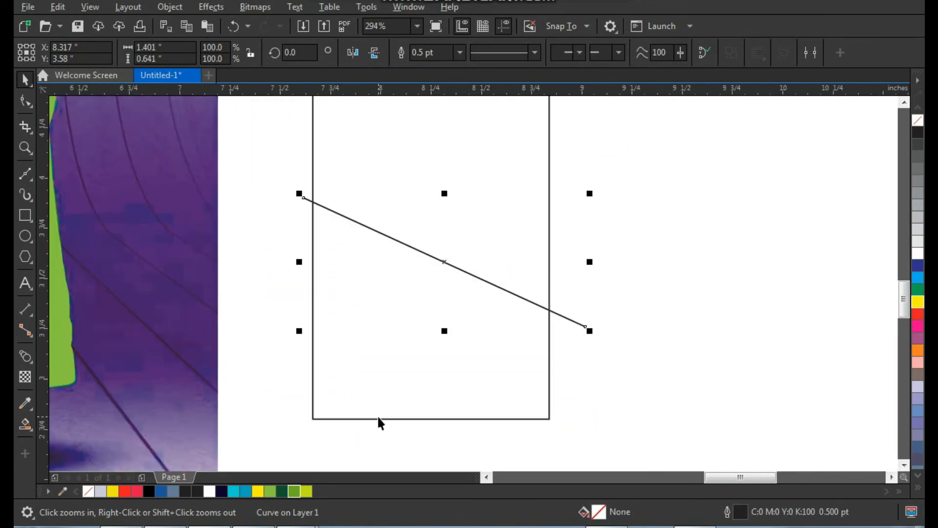
left_click(25, 423)
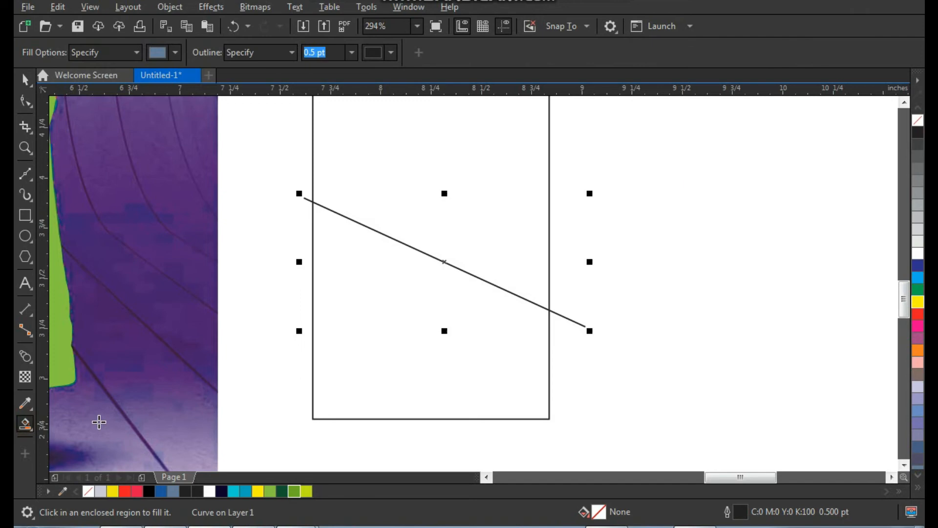
left_click(412, 337)
key("space")
left_click(597, 280)
left_click(569, 320)
key("Delete")
Give the bottom blue-grey shape a vertical linear fountain fill from green (#6DAB24) down to yellow-green
left_click(411, 349)
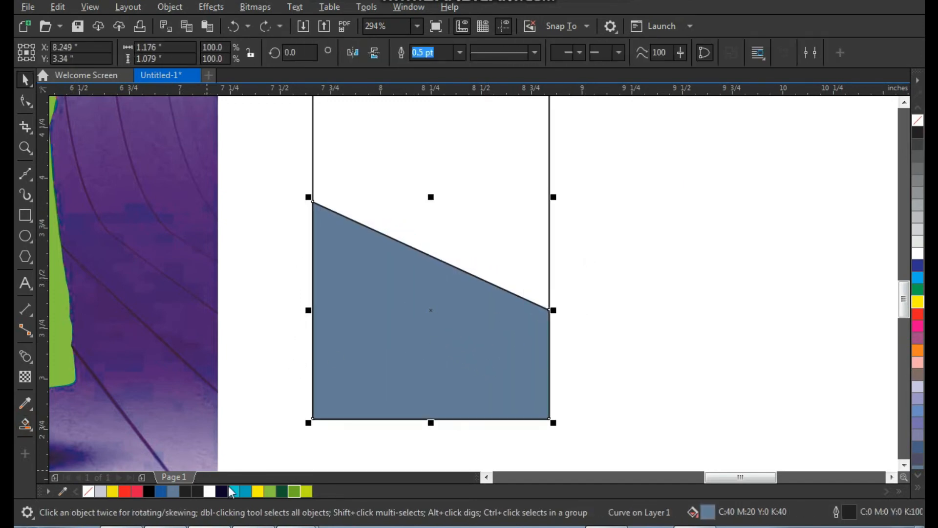
left_click(295, 490)
left_click(26, 424)
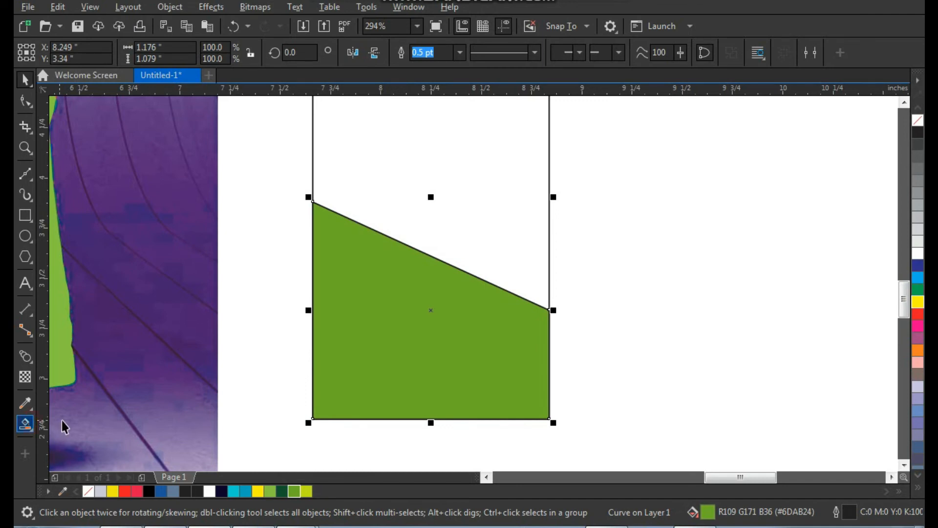
left_click(77, 425)
left_click_drag(384, 276, 384, 388)
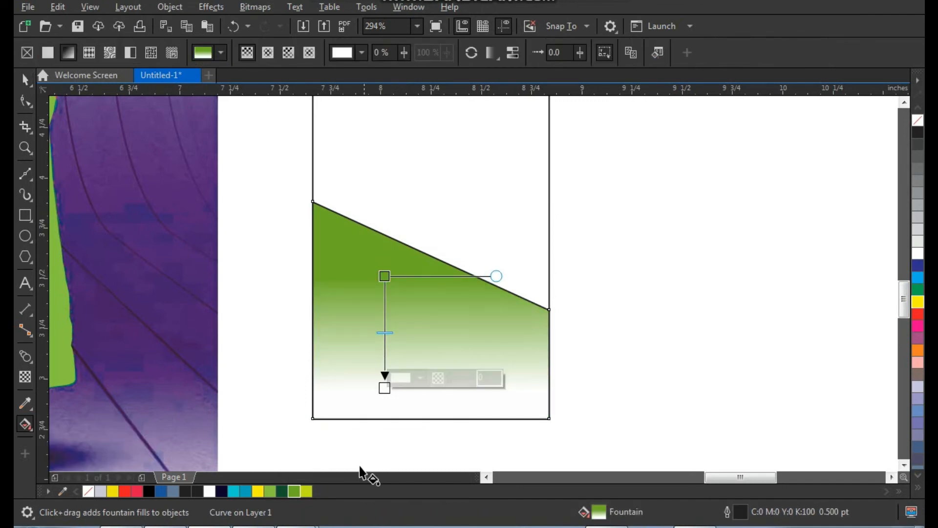
left_click_drag(307, 491, 385, 387)
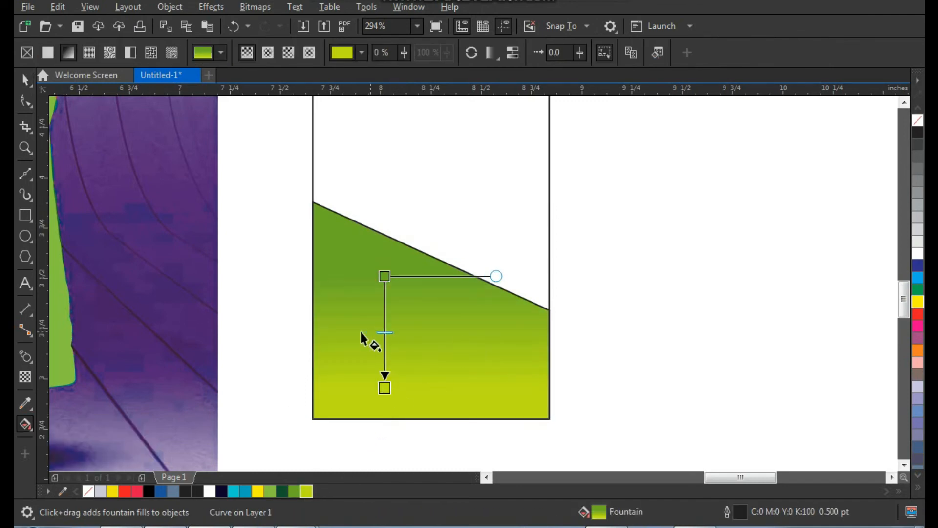
left_click(27, 80)
left_click(603, 232)
Place a copy of the bottom gradient shape directly above the original, centred at about Y 3.892 in
scroll(426, 361, "down", 2)
key("F2")
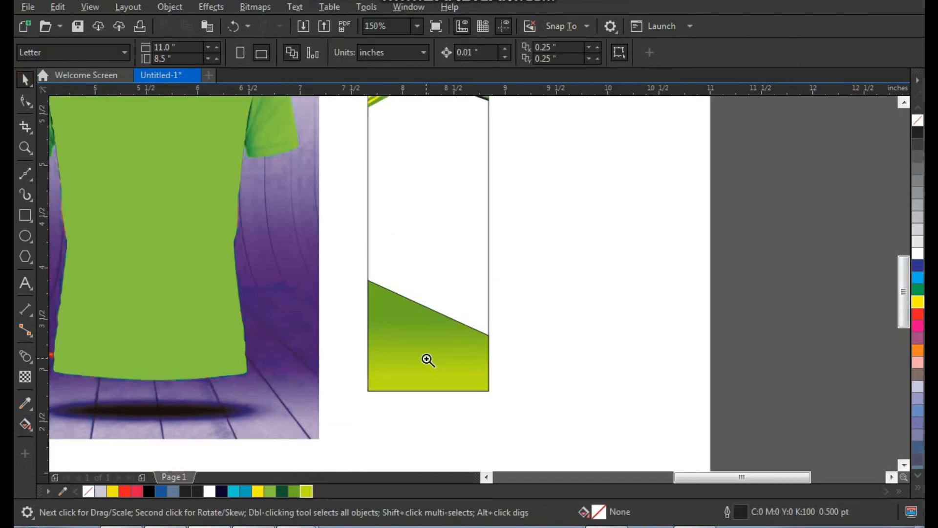
left_click_drag(324, 161, 549, 378)
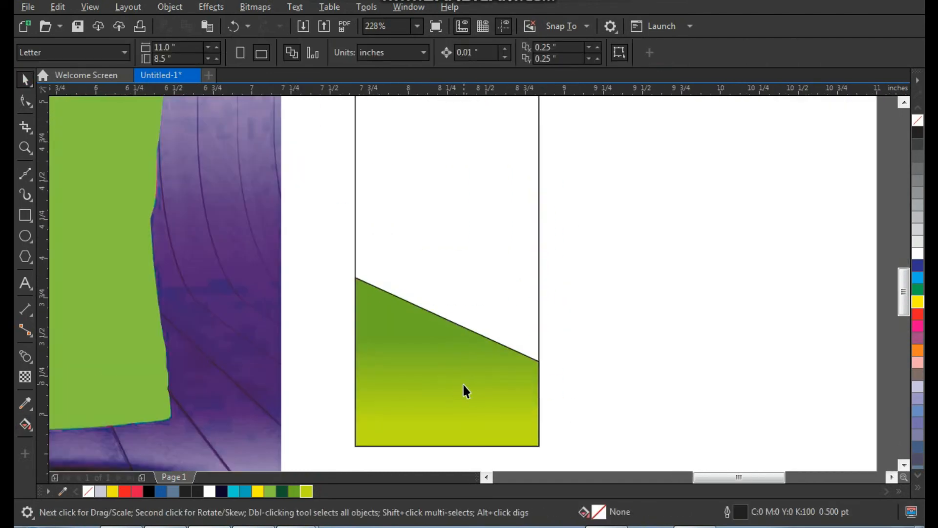
left_click(482, 329)
left_click_drag(482, 329, 488, 296)
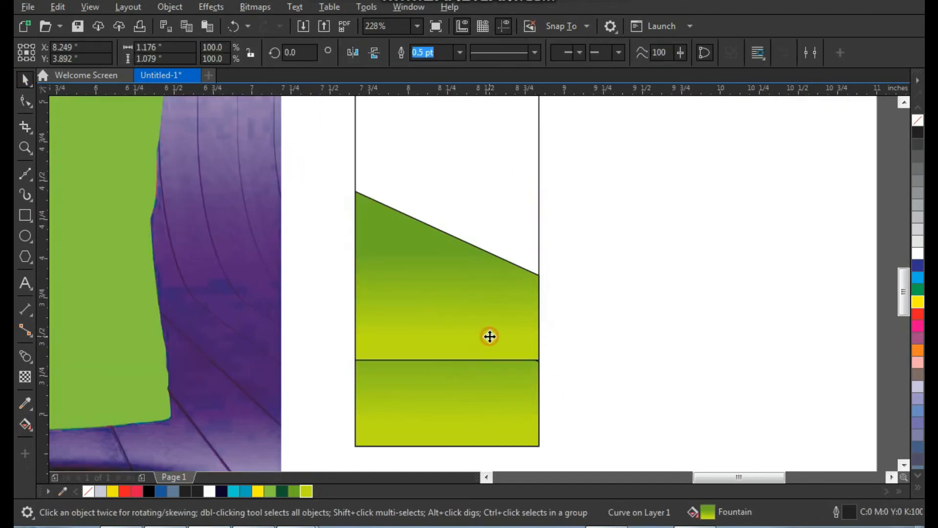
Trim the overlapping gradient copy with the original shape to leave a slanted band above it
left_click(502, 391, "shift")
left_click(452, 53)
left_click(574, 211)
left_click(502, 342)
left_click(597, 303)
scroll(521, 312, "down", 2)
key("z")
left_click_drag(435, 367, 574, 259)
left_click_drag(496, 292, 517, 288)
key("ctrl+z")
scroll(489, 292, "down", 2)
key("F2")
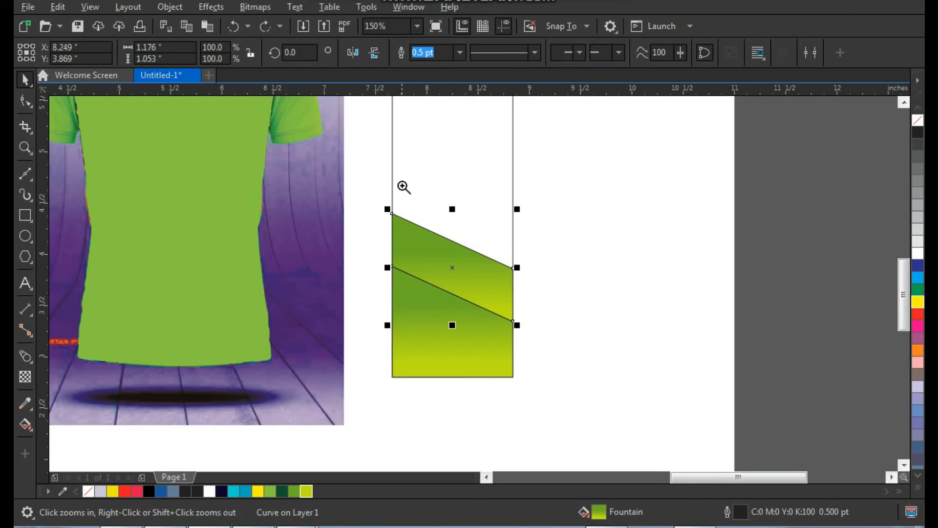
Place a copy of the slanted gradient band directly above the original and repeat the duplication to stack bands up the panel
left_click_drag(401, 177, 548, 338)
scroll(470, 351, "down", 2)
key("F2")
left_click_drag(398, 228, 546, 389)
left_click_drag(463, 369, 479, 323)
key("Up")
key("Up")
scroll(520, 332, "down", 2)
key("F2")
left_click_drag(411, 205, 628, 339)
key("ctrl+r")
Send the stacked gradient bands to the back, behind the panel's dark slanted bands and yellow striped triangle
left_click(533, 251)
scroll(410, 283, "down", 2)
key("F2")
left_click_drag(320, 194, 551, 462)
left_click(409, 203)
left_click(444, 284, "shift")
left_click(438, 322, "shift")
left_click(434, 367, "shift")
left_click(426, 421, "shift")
key("shift+Page_Down")
left_click(528, 319)
scroll(504, 293, "down", 2)
key("F2")
left_click_drag(419, 184, 540, 339)
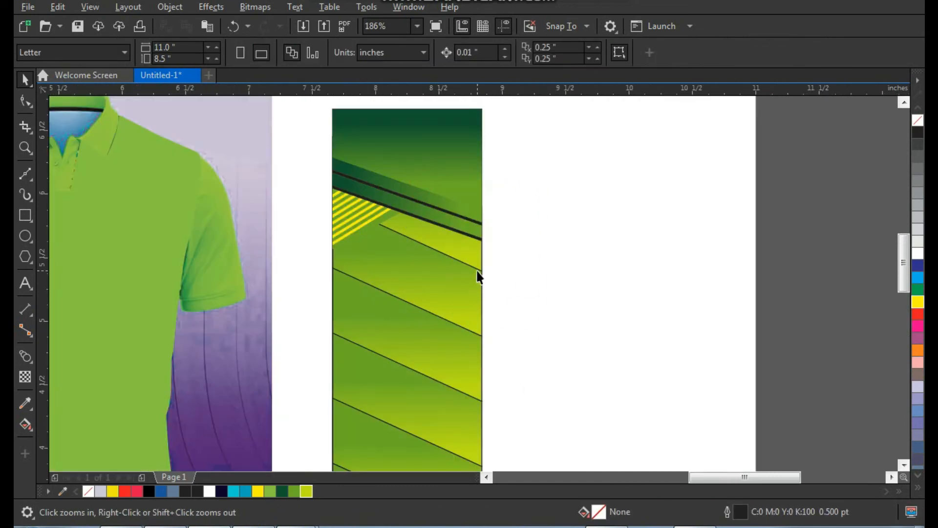
left_click_drag(483, 265, 523, 282)
key("ctrl+z")
scroll(488, 279, "down", 2)
key("F2")
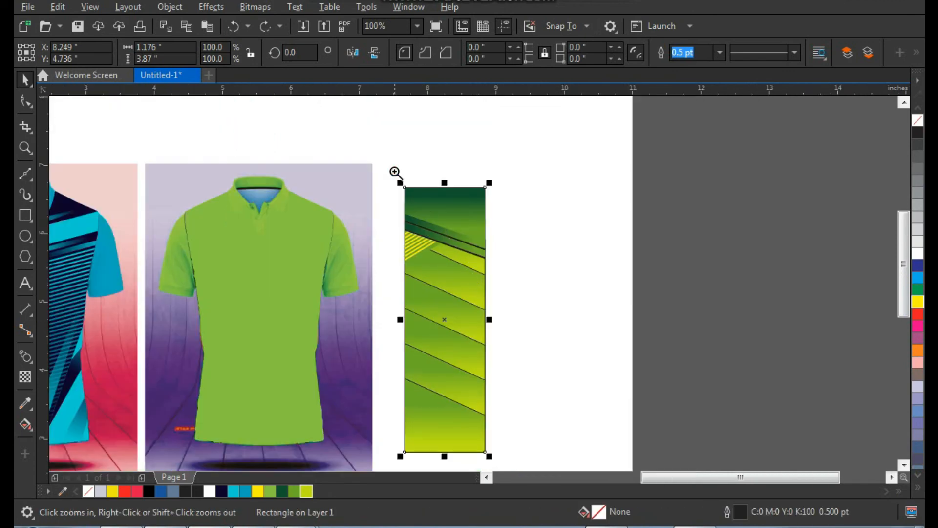
Remove the outlines from the five slanted gradient bands and the bottom gradient section
left_click_drag(395, 173, 534, 422)
left_click(561, 292)
left_click_drag(489, 238, 515, 251)
key("ctrl+z")
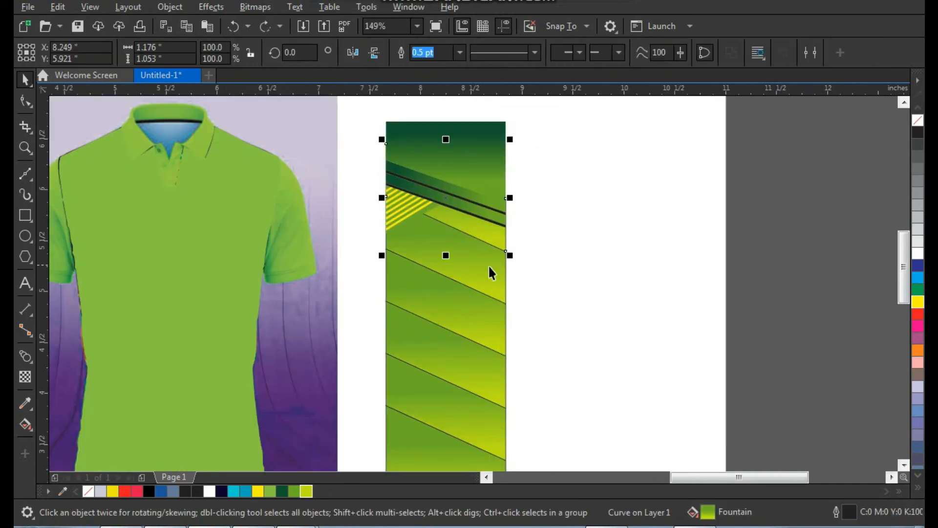
left_click(477, 272, "shift")
left_click(473, 320, "shift")
left_click(474, 372, "shift")
left_click(470, 421, "shift")
left_click(440, 456, "shift")
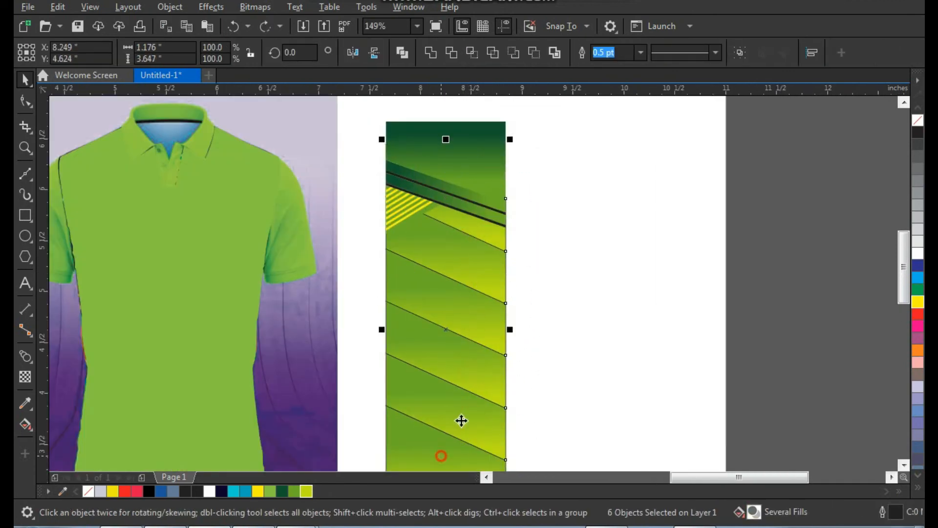
scroll(439, 230, "down", 1)
key("F2")
left_click_drag(409, 172, 505, 374)
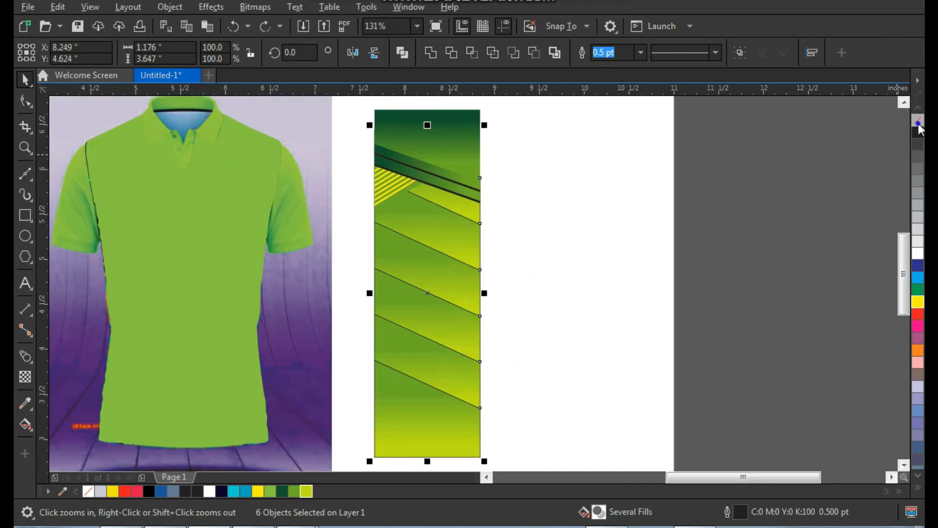
left_click(544, 262)
scroll(396, 264, "down", 1)
key("F2")
left_click_drag(379, 165, 483, 282)
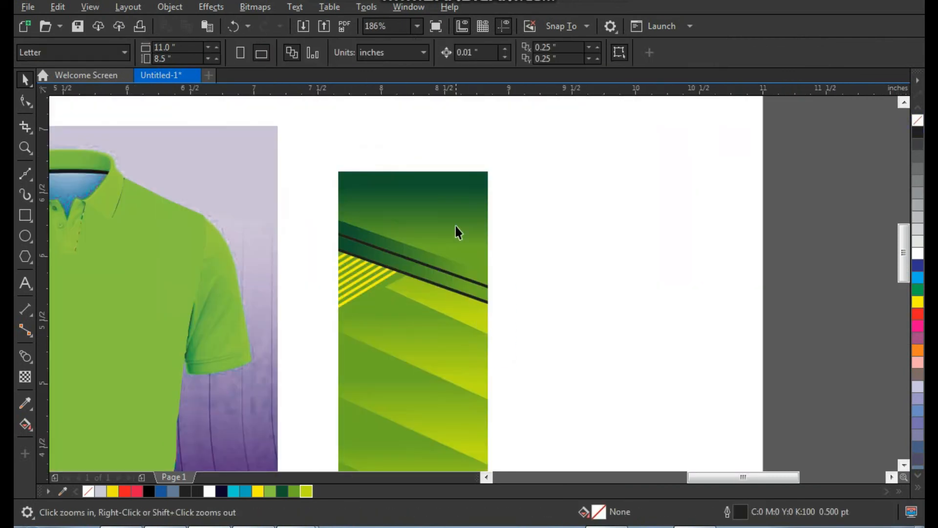
left_click_drag(454, 206, 479, 193)
key("ctrl+z")
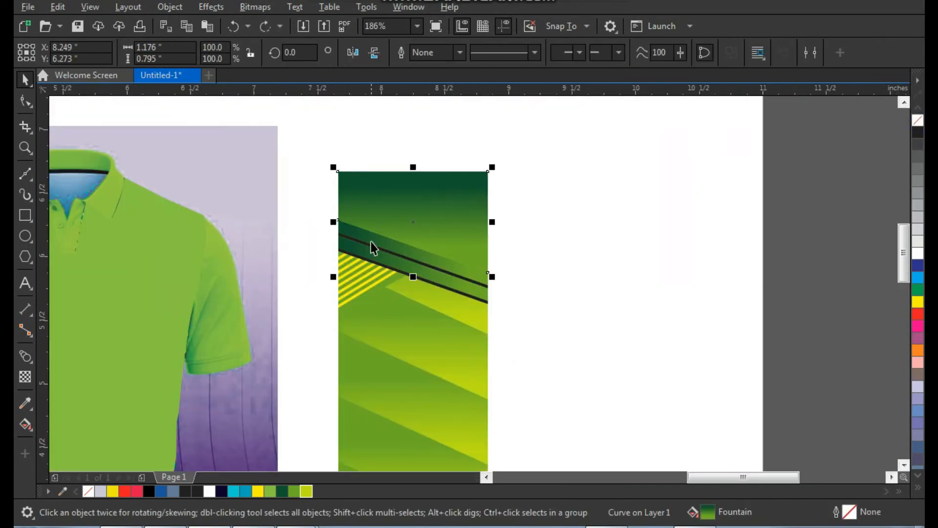
Group the panel's top gradient section with the two dark gradient bands and their two black lines
left_click(384, 246)
key("F2")
left_click_drag(329, 207, 487, 321)
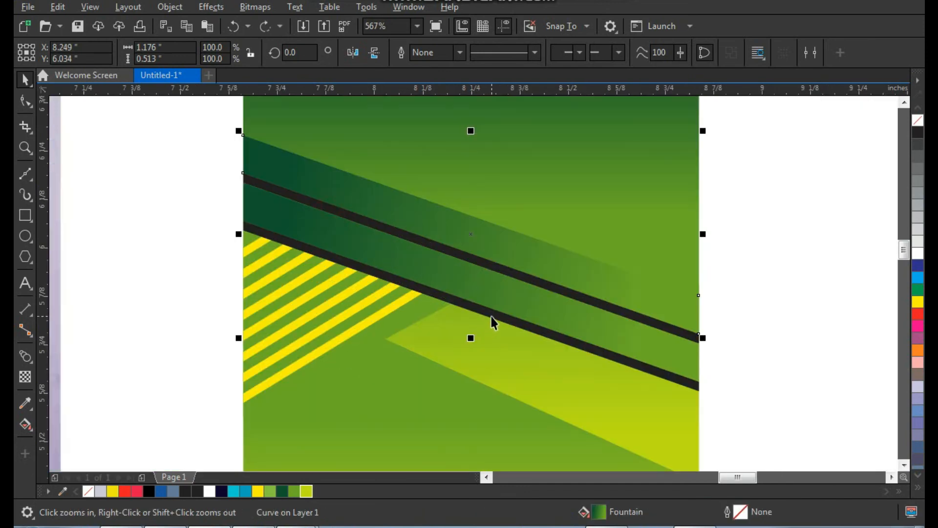
left_click(496, 308)
left_click(502, 289, "shift")
left_click(505, 272, "shift")
left_click(522, 251, "shift")
left_click(544, 204, "shift")
scroll(524, 197, "down", 5)
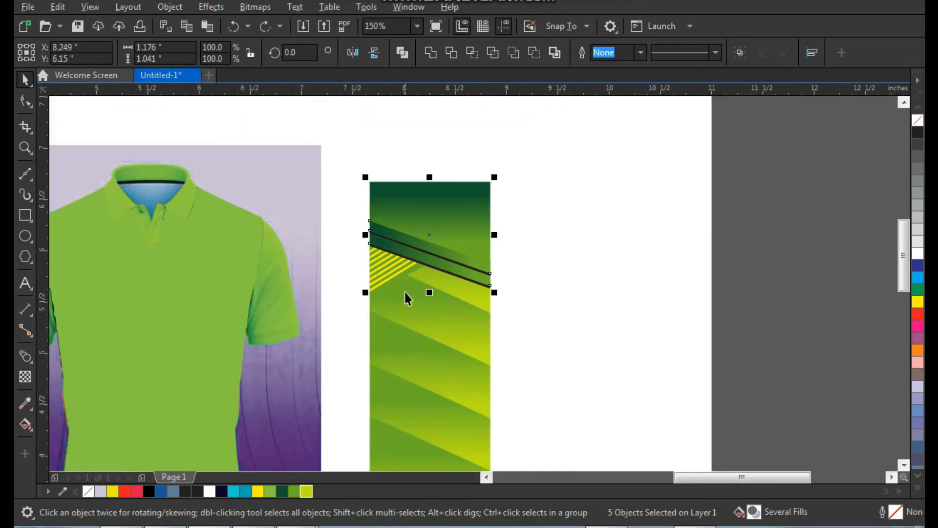
key("ctrl+g")
Create a vertically mirrored copy of the grouped top section and align it with the panel's bottom edge
left_click_drag(429, 177, 423, 327)
right_click(423, 327)
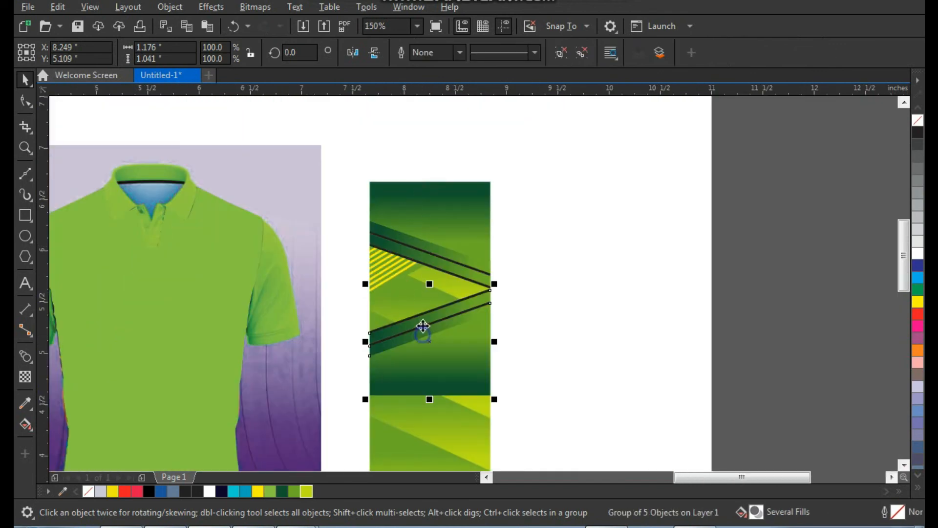
scroll(398, 290, "down", 1)
key("F2")
left_click_drag(362, 273, 494, 473)
left_click(459, 368, "shift")
key("b")
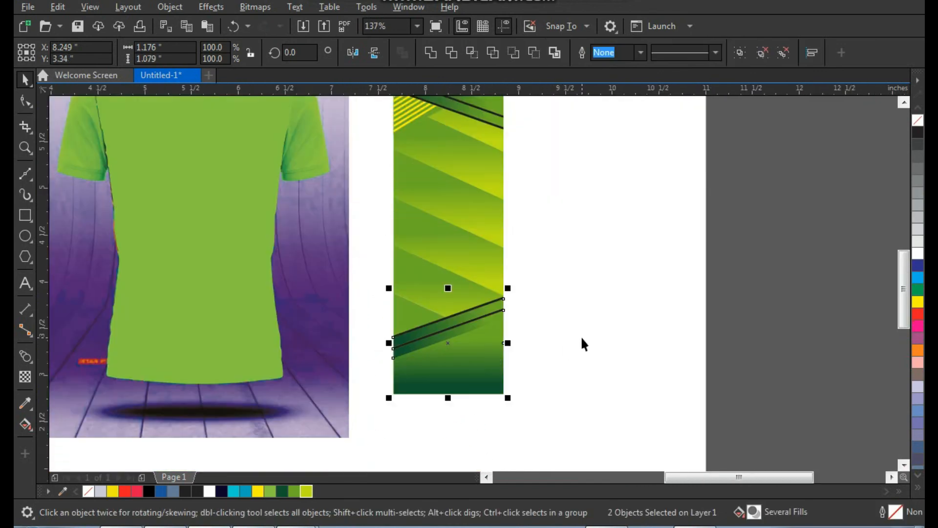
left_click(580, 336)
scroll(470, 376, "down", 1)
key("F2")
left_click_drag(415, 207, 583, 407)
left_click(569, 320)
left_click_drag(436, 391, 457, 388)
key("ctrl+z")
left_click(518, 359)
Create a vertically mirrored copy of the yellow striped triangle in the lower part of the panel
key("F2")
left_click_drag(521, 138, 346, 429)
left_click(382, 168)
left_click_drag(399, 138, 470, 342)
right_click(399, 203)
left_click(349, 52)
key("F2")
left_click_drag(419, 264, 514, 412)
left_click(352, 52)
key("Escape")
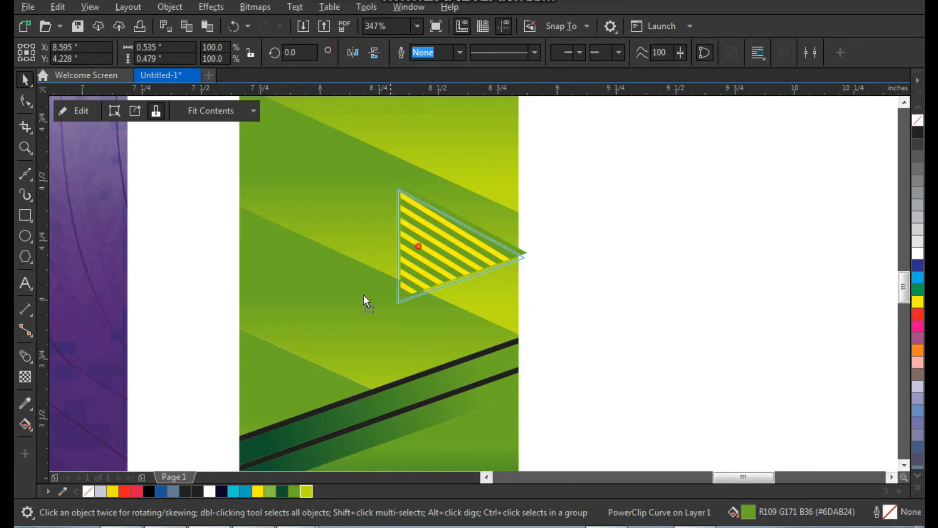
Move the mirrored striped triangle against the panel's left edge, directly above the lower dark bands, centred at X 7.932, Y 3.658 in
left_click_drag(268, 373, 258, 385)
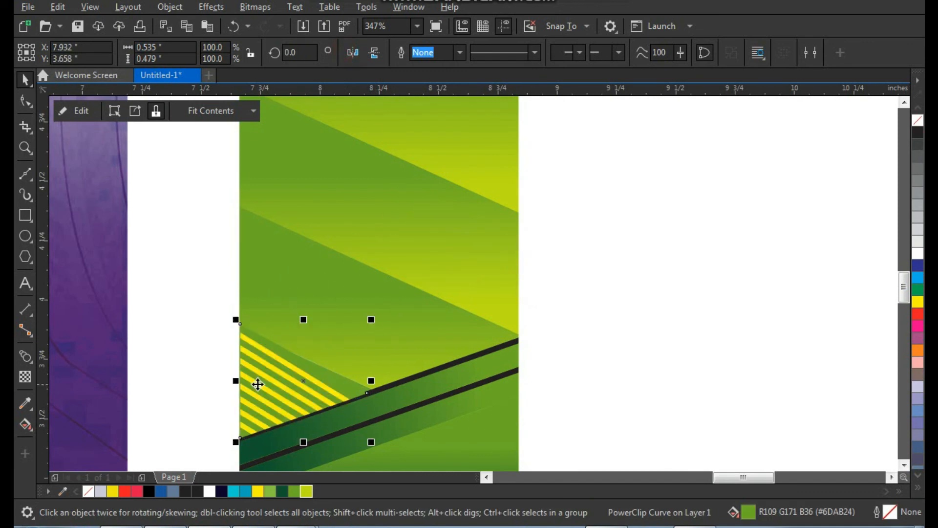
left_click(207, 324)
key("F2")
left_click_drag(214, 290, 423, 451)
scroll(372, 280, "down", 3)
left_click(519, 237)
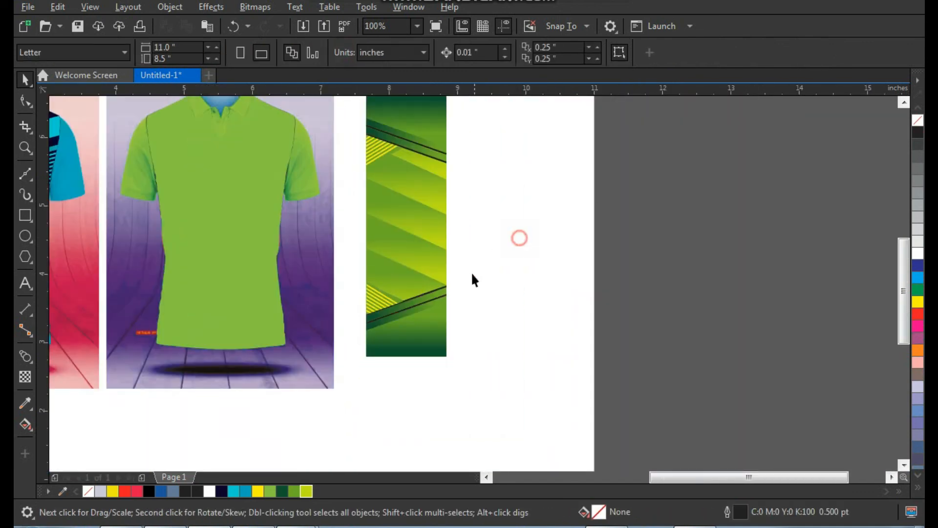
Select all ten panel objects and make a horizontally mirrored copy adjoining the panel's right edge
scroll(438, 274, "down", 1)
key("F2")
left_click_drag(383, 151, 501, 332)
left_click_drag(540, 120, 407, 395)
left_click_drag(383, 115, 494, 439)
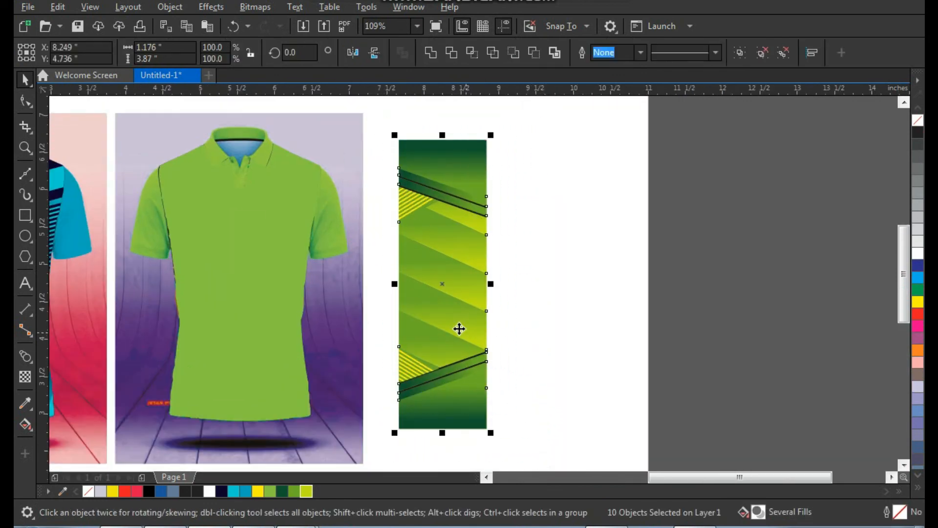
left_click_drag(395, 284, 532, 291)
right_click(531, 291)
Group both panel halves and move the group beside the green shirt, centred at about X 8.682, Y 4.867 in
left_click(627, 236)
left_click(609, 155)
left_click_drag(600, 117, 371, 446)
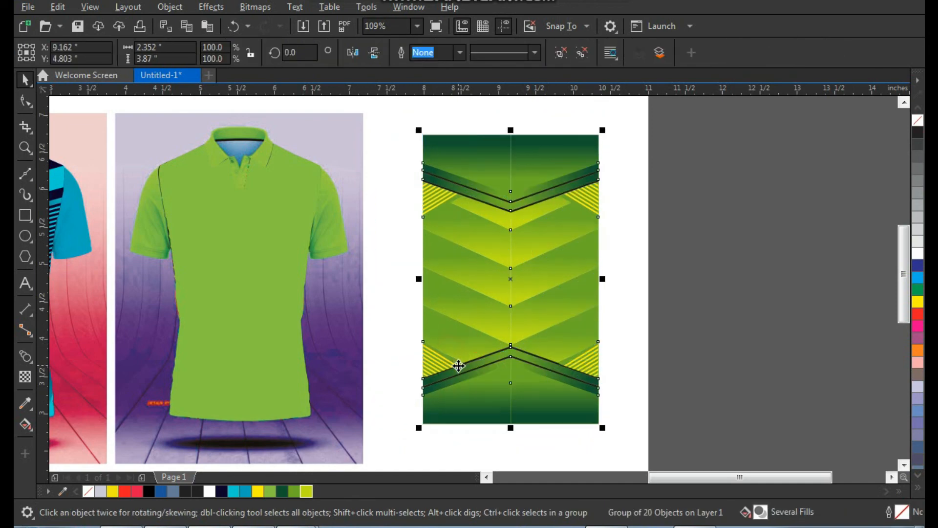
scroll(513, 260, "down", 3)
key("F2")
left_click_drag(548, 173, 355, 386)
left_click_drag(586, 266, 577, 258)
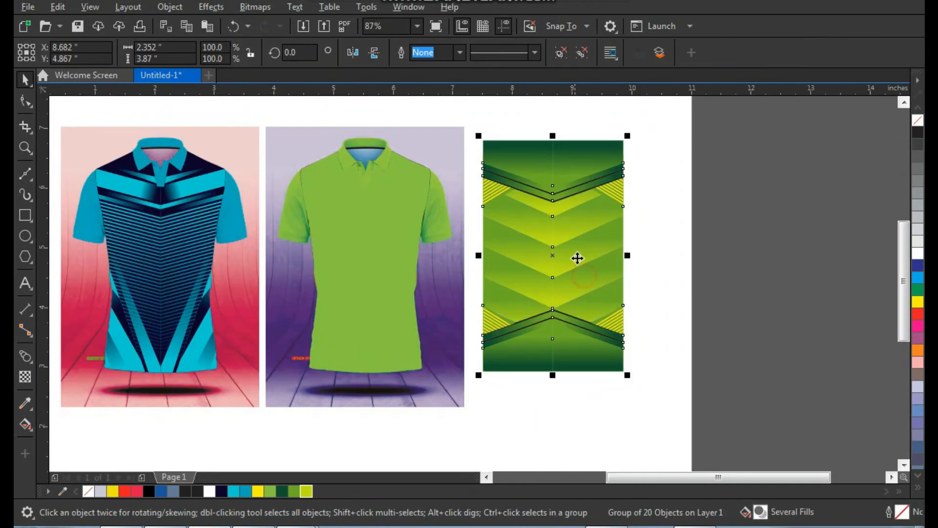
PowerClip the grouped chevron panel inside the green shirt's body
right_click(580, 249)
left_click(643, 280)
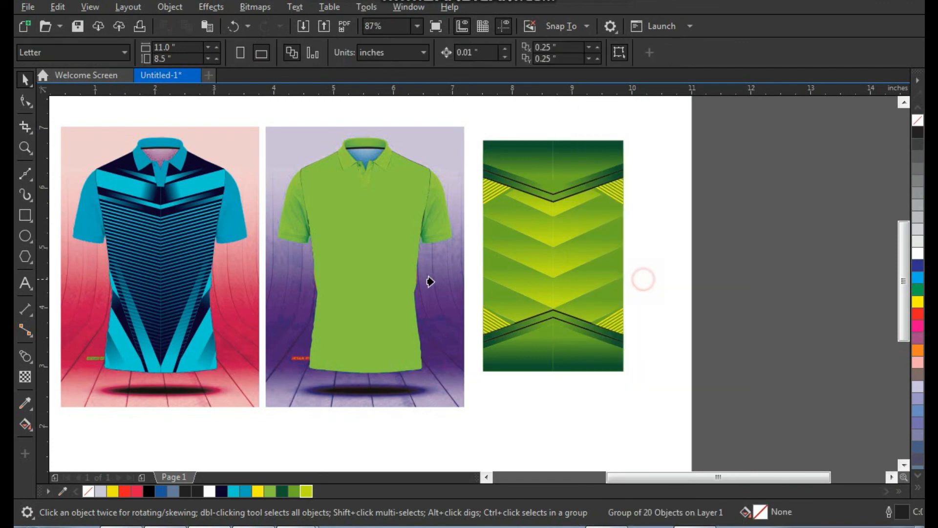
left_click(391, 287)
left_click(559, 280)
left_click_drag(448, 359, 450, 360)
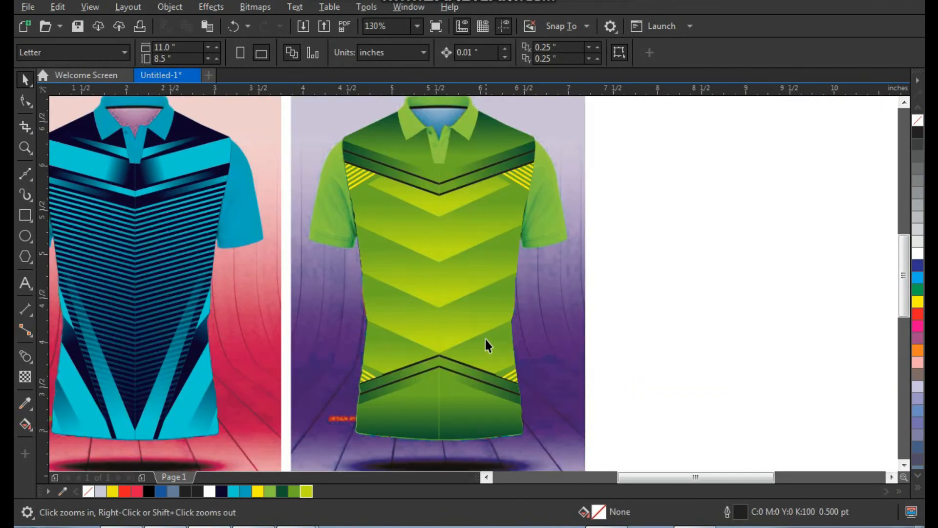
Examine the chevron pattern clipped into the green shirt and compare it with the blue shirt
right_click(637, 275)
left_click_drag(253, 186, 538, 411)
key("space")
left_click(579, 291)
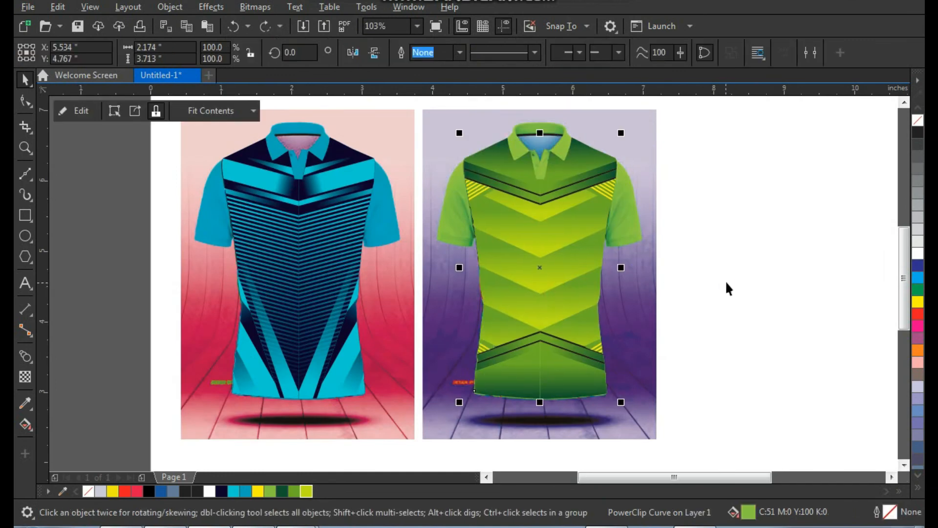
left_click(725, 280)
left_click(643, 289)
key("space")
right_click(477, 279)
left_click_drag(318, 184, 579, 357)
key("space")
left_click(727, 228)
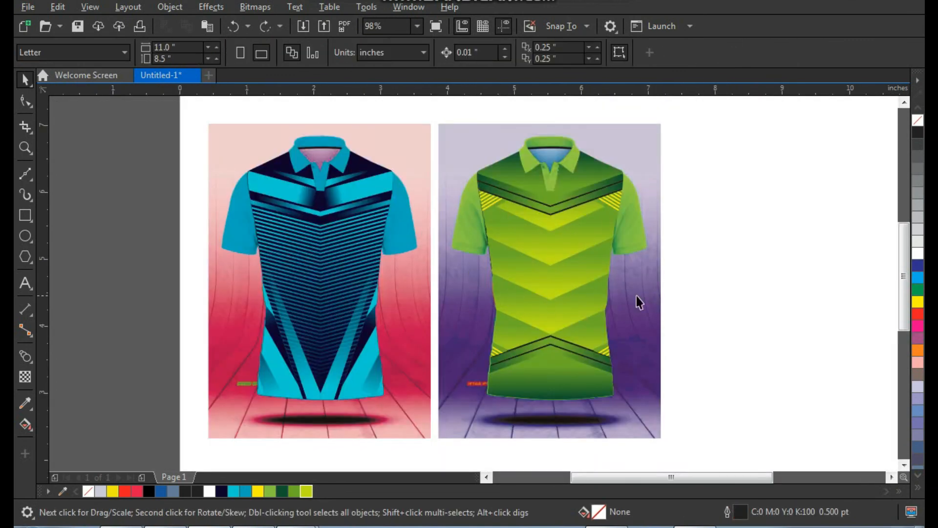